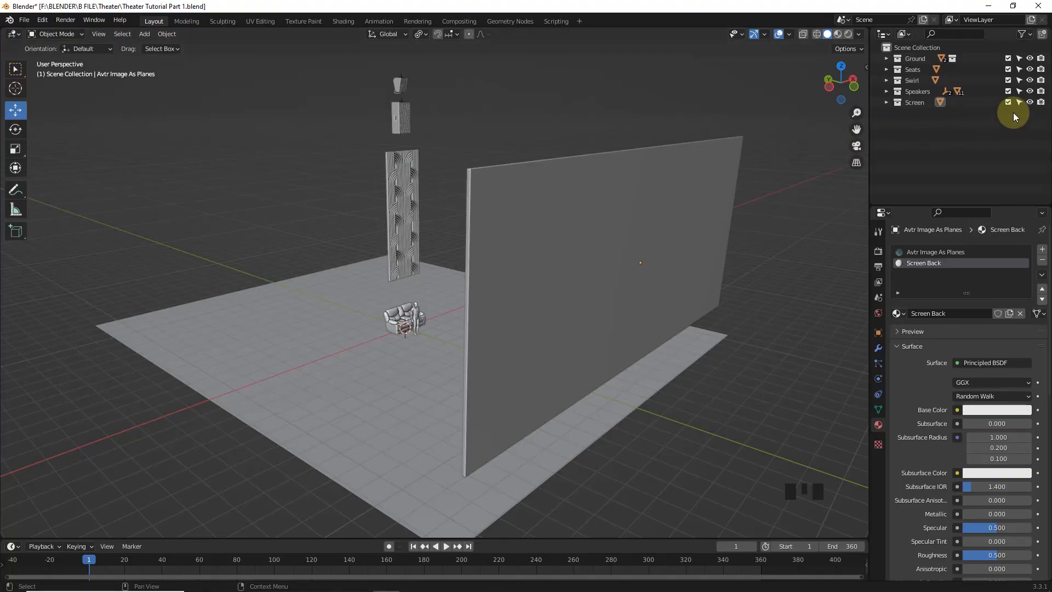
# - Hide the Seats, Swirl, Speakers and Screen collections and divide the ground plane with 8 parallel loop cuts
pyautogui.moveTo(1030, 102); pyautogui.dragTo(1029, 69)
pyautogui.click(475, 398)
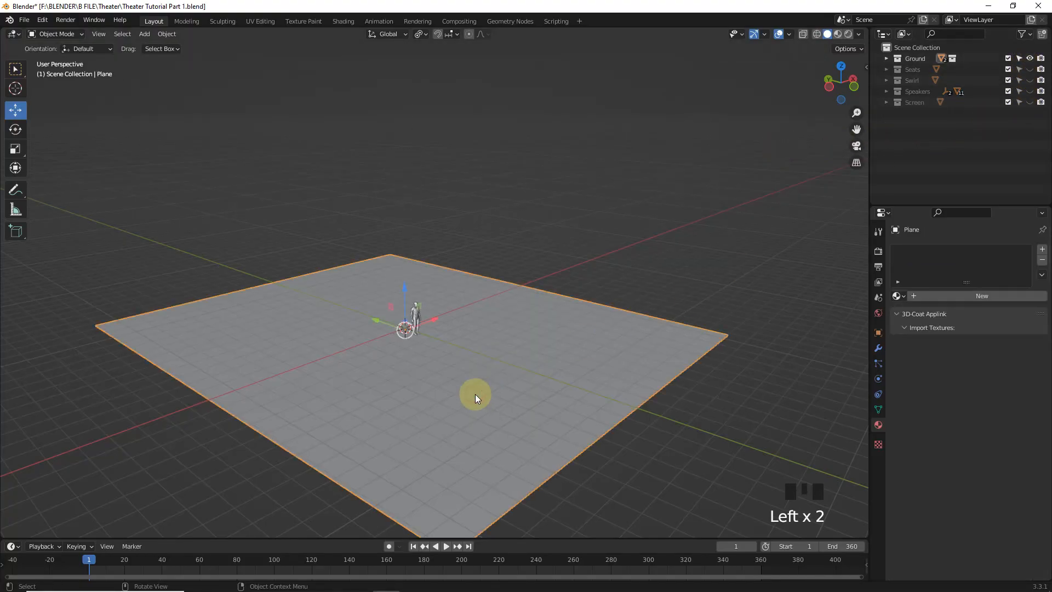
pyautogui.press('Tab')
pyautogui.hotkey('ctrl', 'r')
pyautogui.click(513, 287)
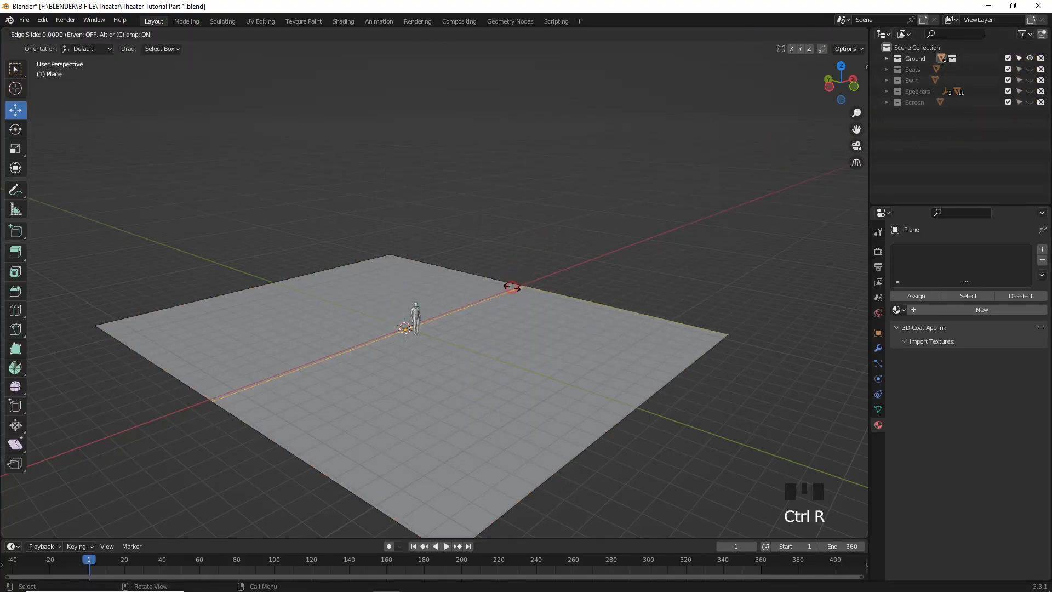
pyautogui.rightClick(513, 288)
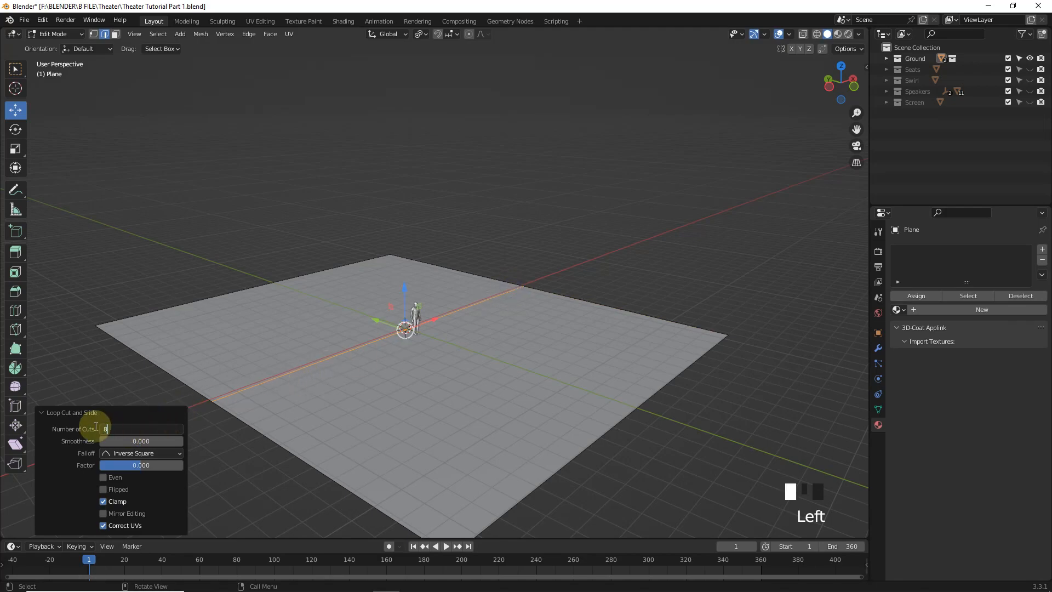
pyautogui.click(224, 287)
pyautogui.moveTo(250, 278); pyautogui.dragTo(240, 272)
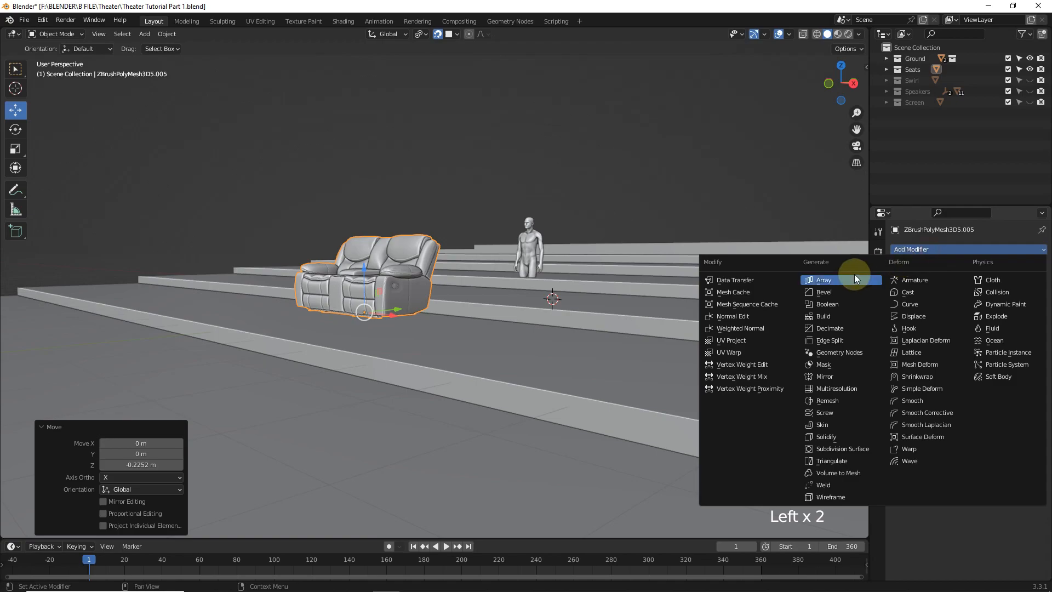
# - Add an Array modifier to the double sofa and set its count to 7
pyautogui.click(853, 275)
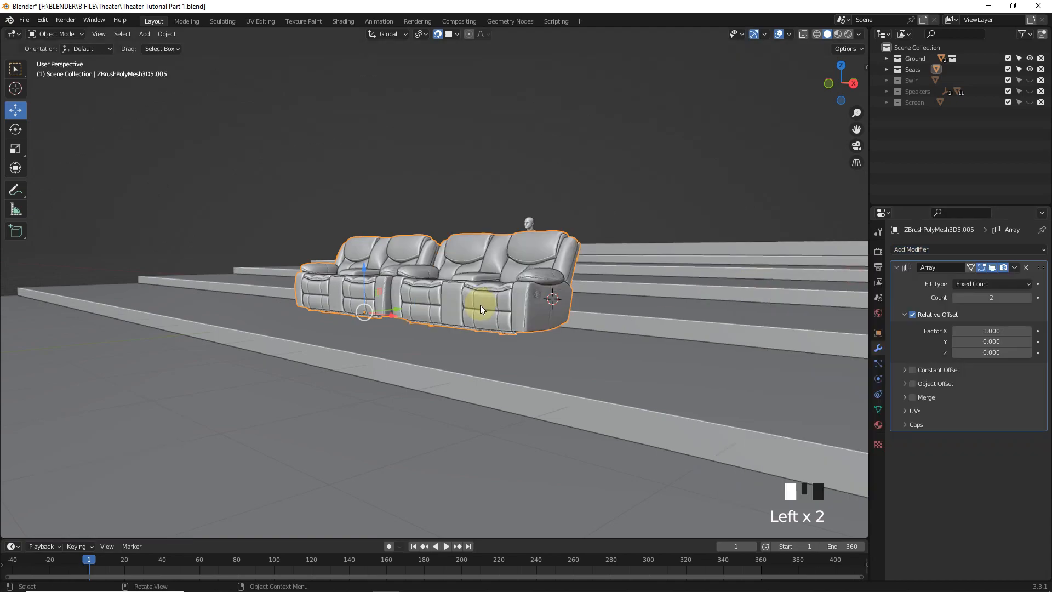
pyautogui.scroll(-2, 577, 341)
pyautogui.scroll(-4, 576, 341)
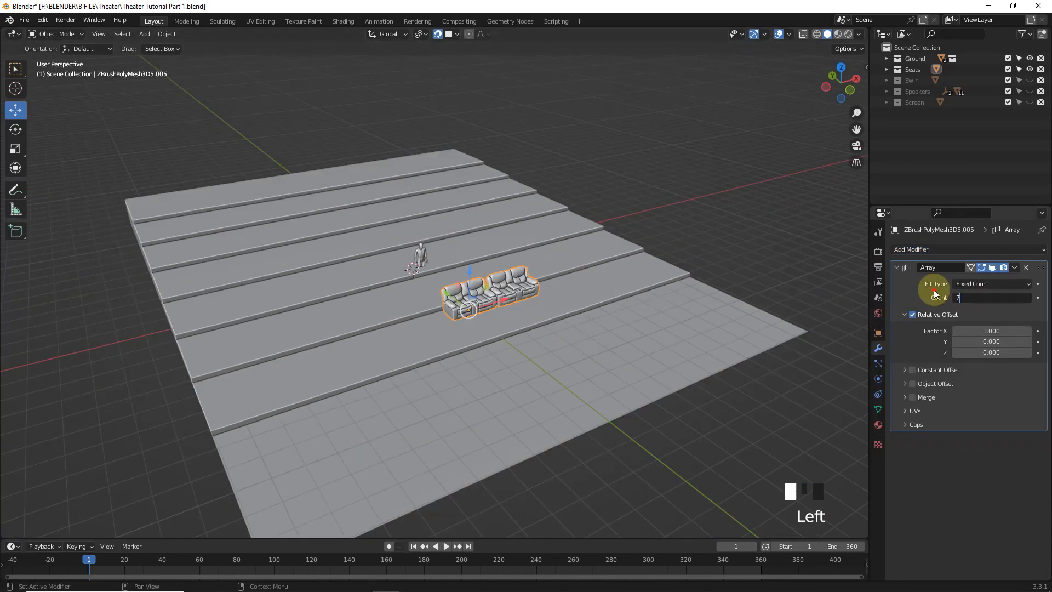
pyautogui.click(935, 295)
# - Centre the sofa row on the stepped floor in top view by moving it about -6.80 m along X
pyautogui.press('KP_7')
pyautogui.click(816, 34)
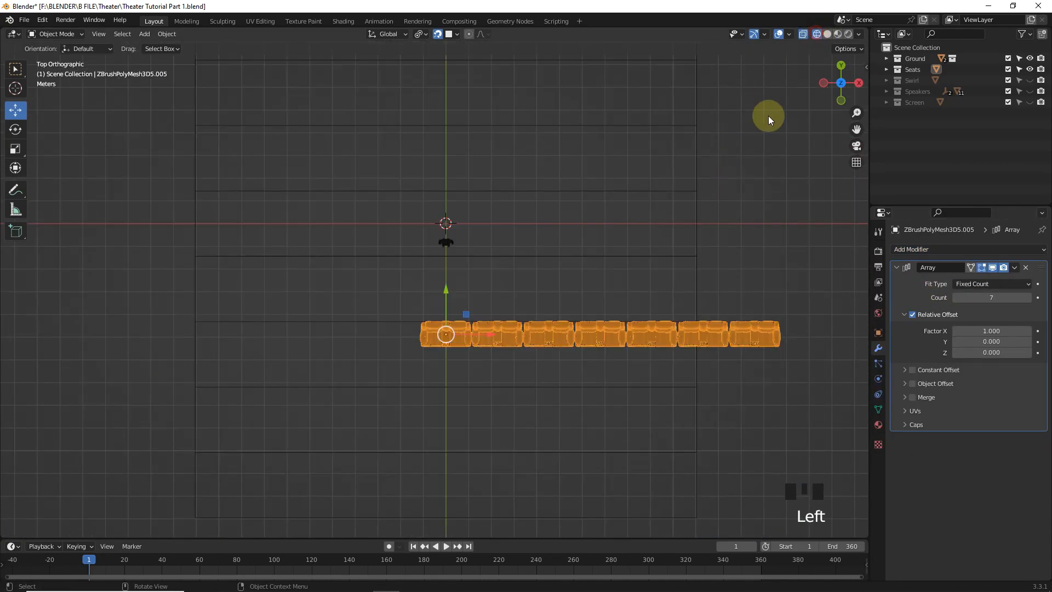
pyautogui.moveTo(470, 332); pyautogui.dragTo(266, 359)
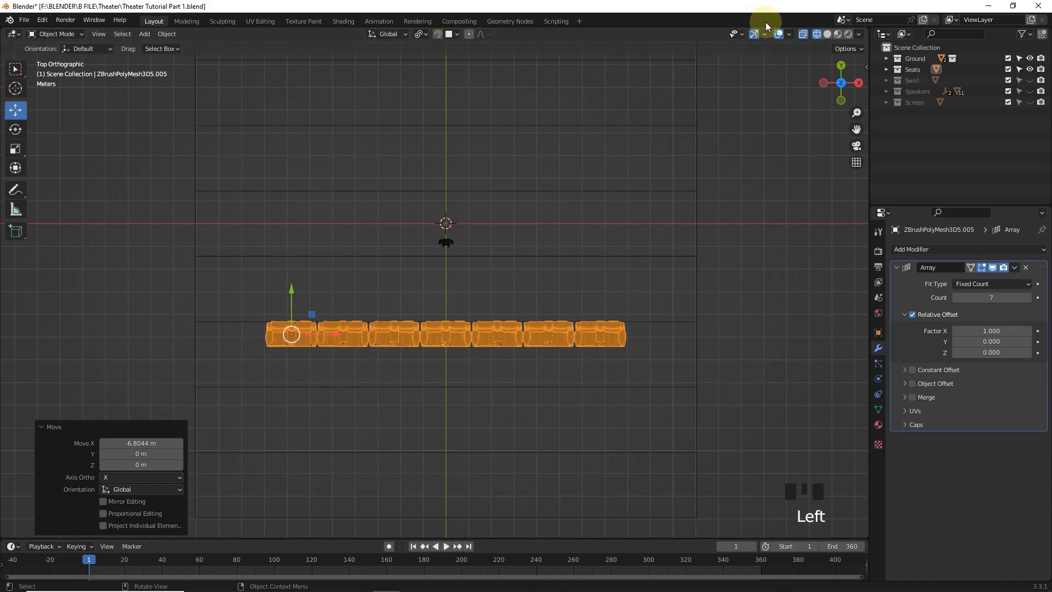
pyautogui.click(827, 34)
# - Place linked duplicates of the sofa row on the second, third and fourth tiers, working in the right side view
pyautogui.moveTo(475, 293); pyautogui.dragTo(567, 190, button='middle')
pyautogui.keyDown('shift'); pyautogui.moveTo(567, 190); pyautogui.dragTo(620, 187, button='middle'); pyautogui.keyUp('shift')
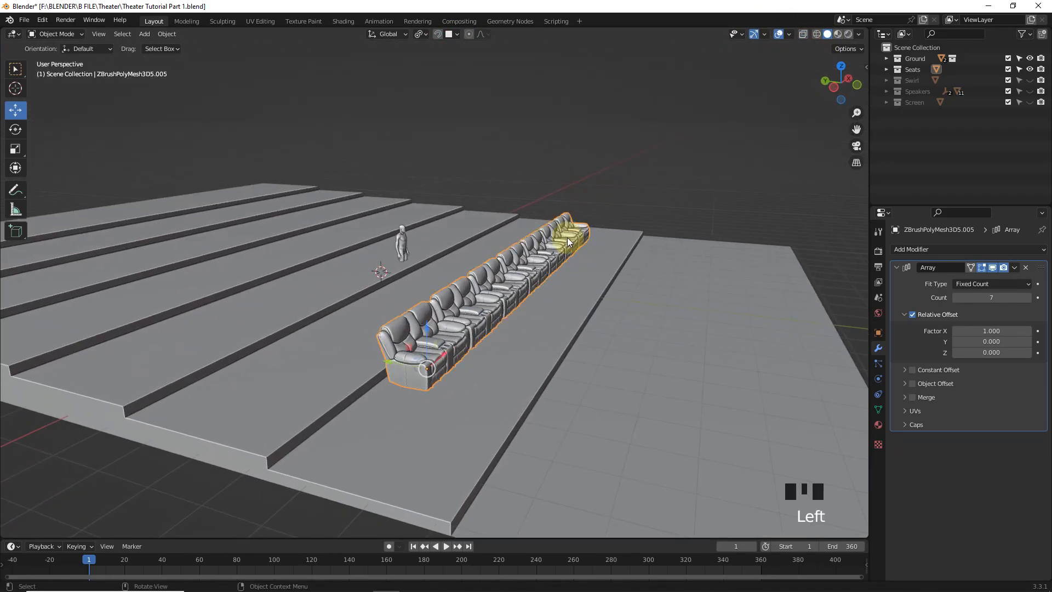
pyautogui.press('KP_3')
pyautogui.scroll(4, 484, 264)
pyautogui.keyDown('shift'); pyautogui.moveTo(265, 277); pyautogui.dragTo(219, 306, button='middle'); pyautogui.keyUp('shift')
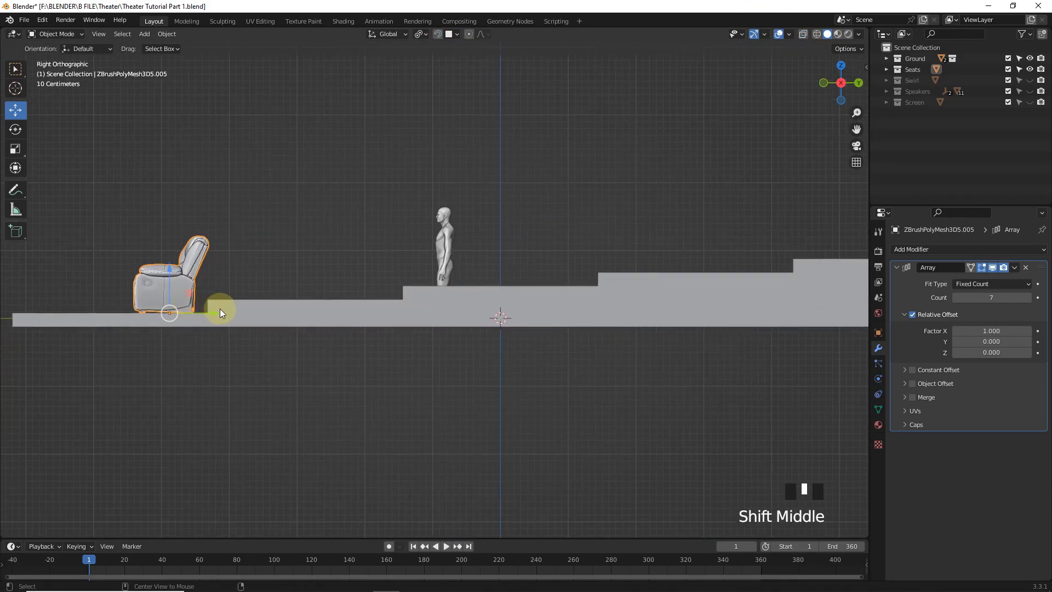
pyautogui.hotkey('alt', 'd')
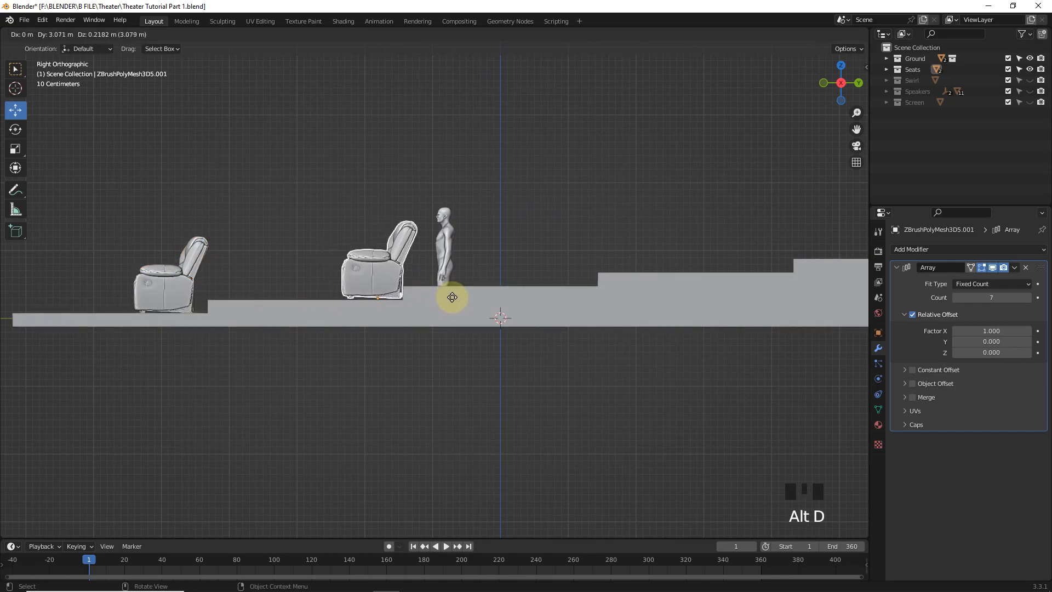
pyautogui.click(438, 295)
pyautogui.hotkey('alt', 'd')
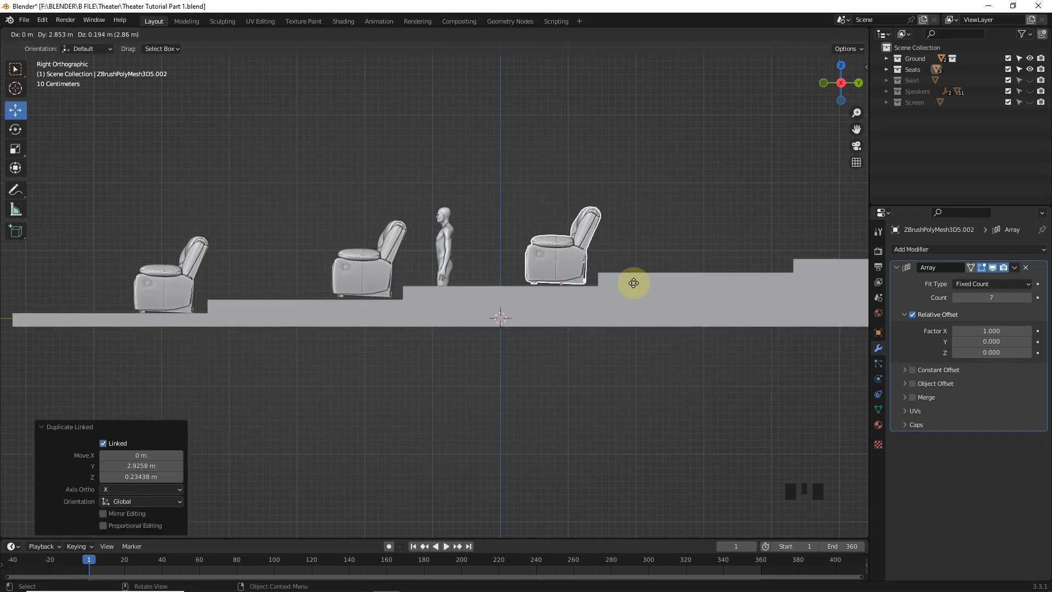
pyautogui.click(630, 282)
pyautogui.hotkey('alt', 'd')
pyautogui.click(23, 274)
# - Place linked duplicates of the sofa row on the fifth, sixth and seventh tiers
pyautogui.keyDown('shift'); pyautogui.moveTo(23, 274); pyautogui.dragTo(646, 298, button='middle'); pyautogui.keyUp('shift')
pyautogui.hotkey('alt', 'd')
pyautogui.click(612, 336)
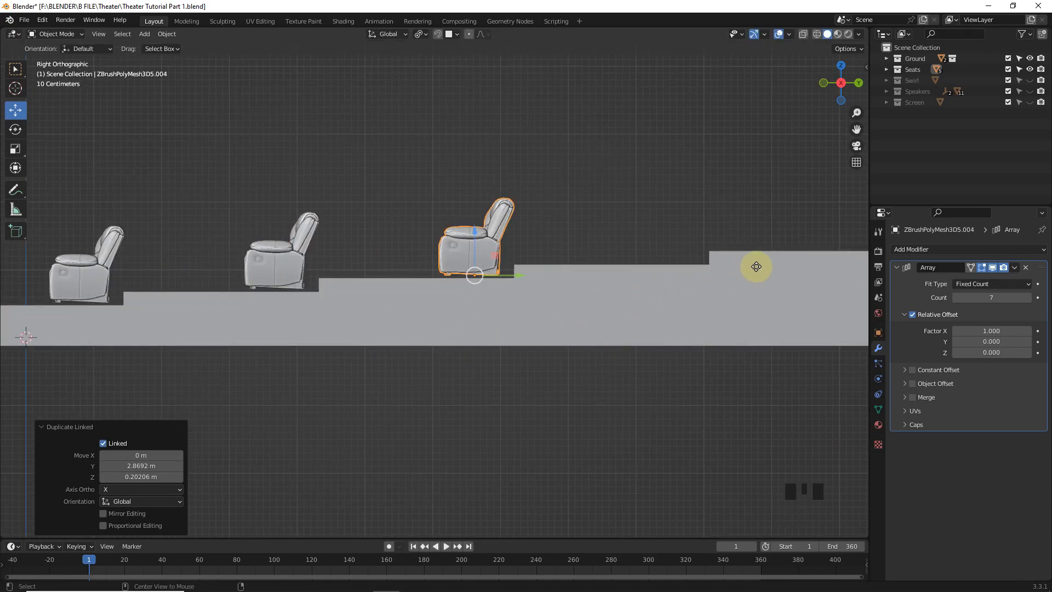
pyautogui.hotkey('alt', 'd')
pyautogui.click(798, 311)
pyautogui.keyDown('shift'); pyautogui.moveTo(798, 311); pyautogui.dragTo(541, 298, button='middle'); pyautogui.keyUp('shift')
pyautogui.hotkey('alt', 'd')
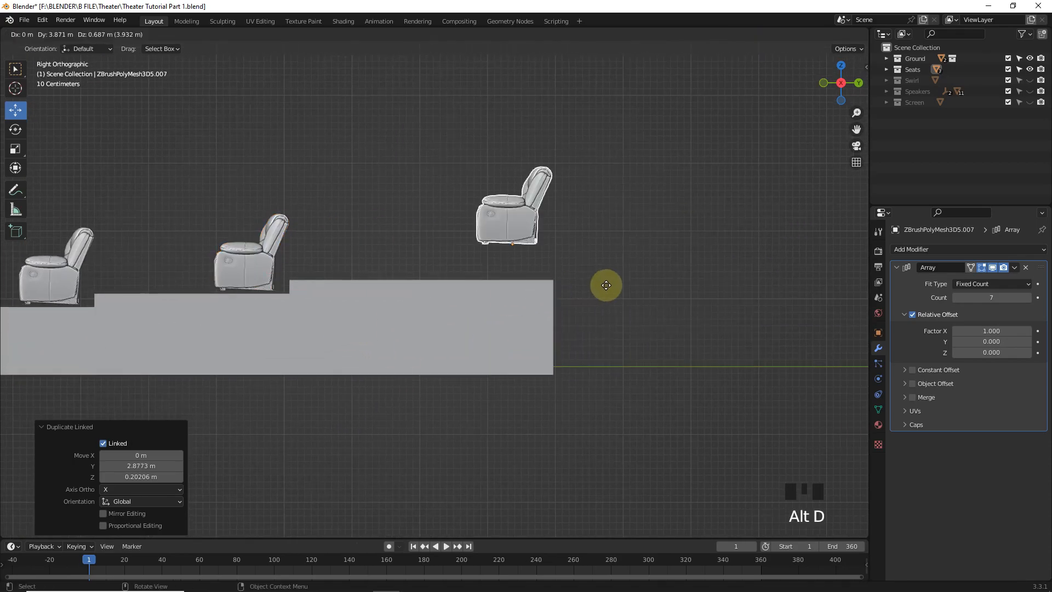
pyautogui.click(577, 317)
# - Lower the three rearmost sofa rows along Z with snapping so they rest on their tiers
pyautogui.keyDown('shift'); pyautogui.moveTo(306, 329); pyautogui.dragTo(407, 128, button='middle'); pyautogui.keyUp('shift')
pyautogui.scroll(-2, 407, 128)
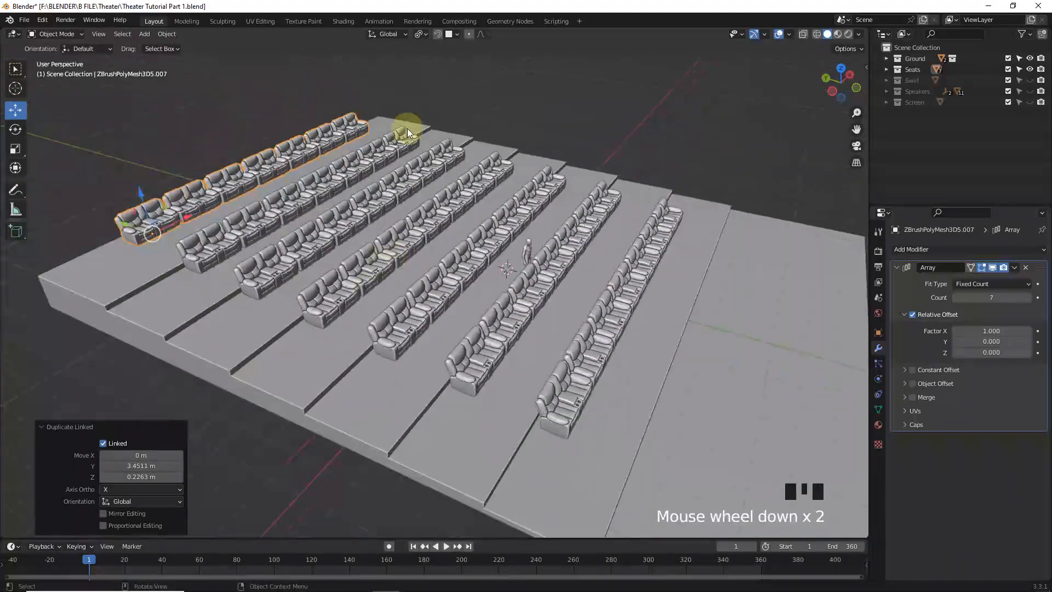
pyautogui.moveTo(140, 196); pyautogui.dragTo(152, 258)
pyautogui.click(205, 234)
pyautogui.moveTo(204, 224); pyautogui.dragTo(183, 306)
pyautogui.click(263, 263)
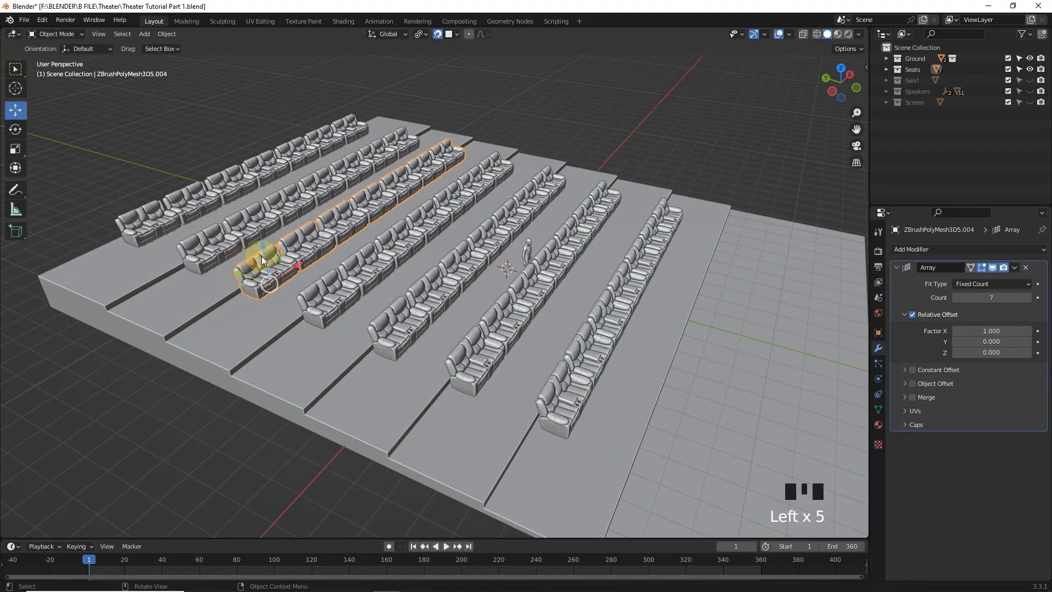
pyautogui.moveTo(262, 250); pyautogui.dragTo(238, 333)
# - Snap the four front sofa rows down along Z onto their tiers and clear the selection
pyautogui.click(325, 297)
pyautogui.moveTo(328, 274); pyautogui.dragTo(313, 350)
pyautogui.click(421, 326)
pyautogui.moveTo(398, 304); pyautogui.dragTo(392, 368)
pyautogui.click(472, 348)
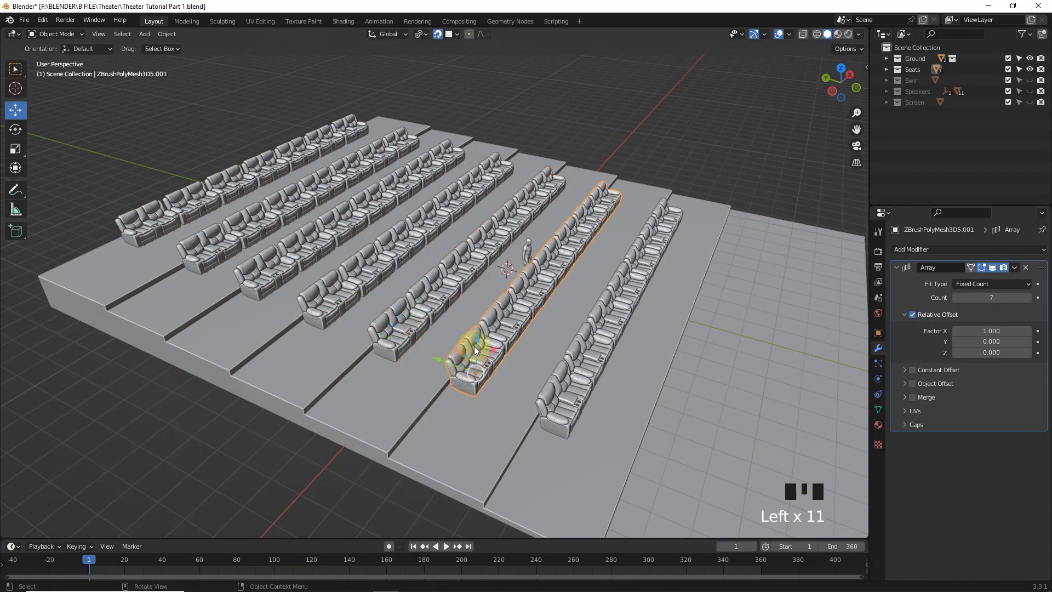
pyautogui.moveTo(477, 339); pyautogui.dragTo(471, 408)
pyautogui.click(560, 390)
pyautogui.moveTo(568, 376); pyautogui.dragTo(565, 446)
pyautogui.scroll(-4, 597, 392)
pyautogui.scroll(2, 597, 384)
pyautogui.moveTo(601, 367); pyautogui.dragTo(563, 341, button='middle')
pyautogui.click(534, 94)
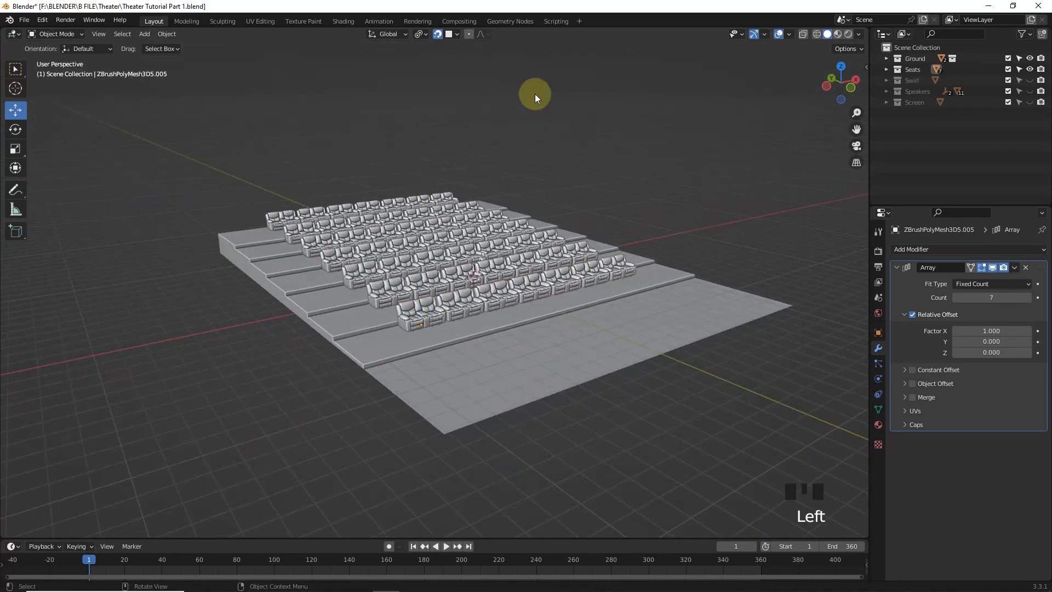
# - Add a cube and move its mesh about 9.51 m in X and -1.44 m in Y onto a step edge in the side aisle
pyautogui.press('KP_7')
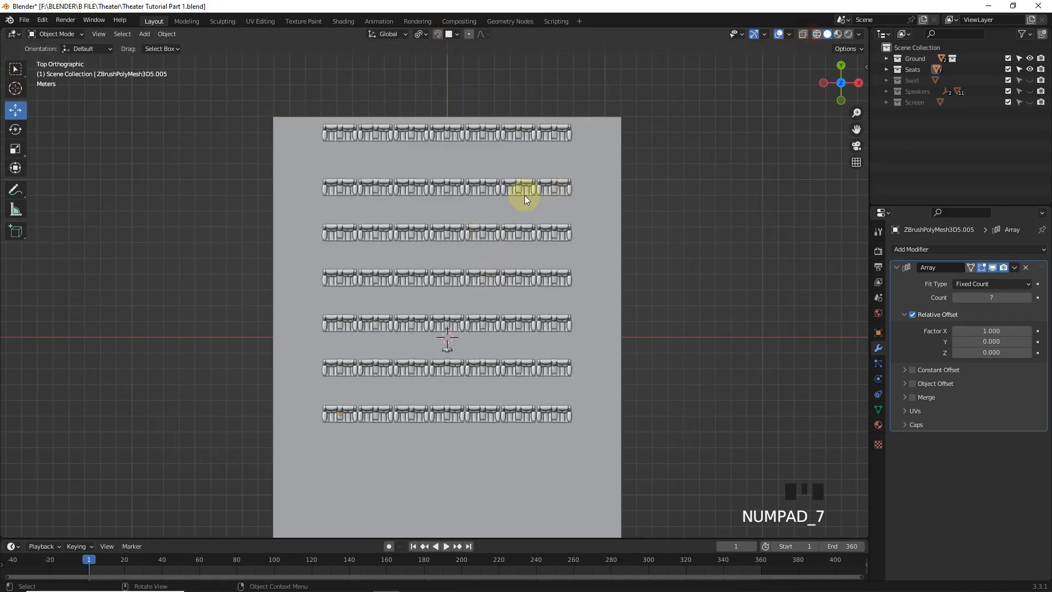
pyautogui.hotkey('shift', 'a')
pyautogui.moveTo(483, 203)
pyautogui.click(533, 211)
pyautogui.press('Tab')
pyautogui.moveTo(485, 337); pyautogui.dragTo(662, 350)
pyautogui.keyDown('shift'); pyautogui.moveTo(655, 271); pyautogui.dragTo(505, 192, button='middle'); pyautogui.keyUp('shift')
pyautogui.scroll(6, 477, 172)
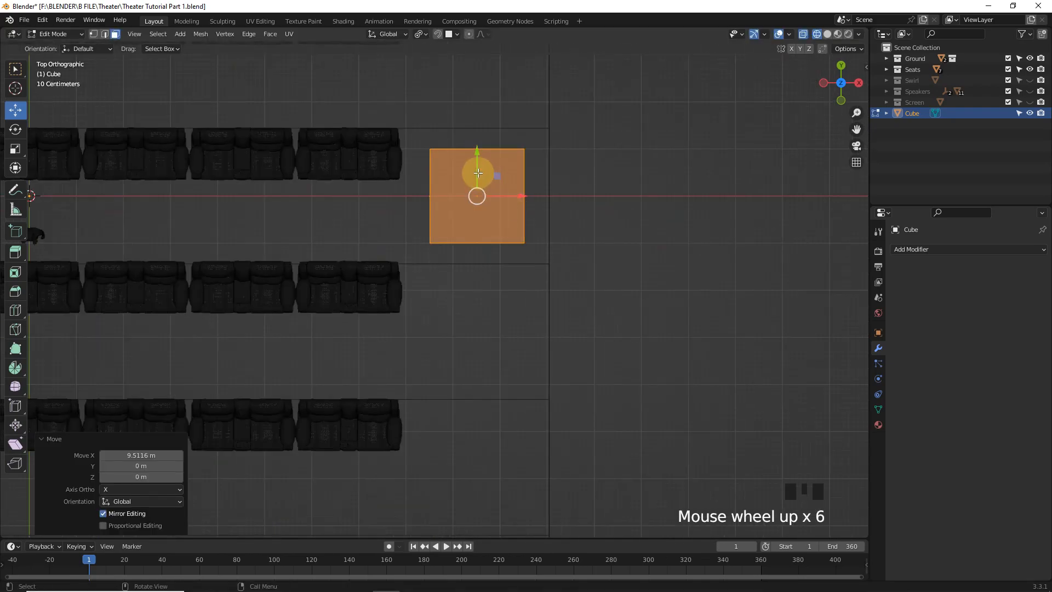
pyautogui.moveTo(477, 171); pyautogui.dragTo(500, 291)
pyautogui.moveTo(512, 338); pyautogui.dragTo(511, 338)
# - Thin the cube into a slim bar by scaling Y and Z only, by 0.103 and again by 0.326
pyautogui.press('s')
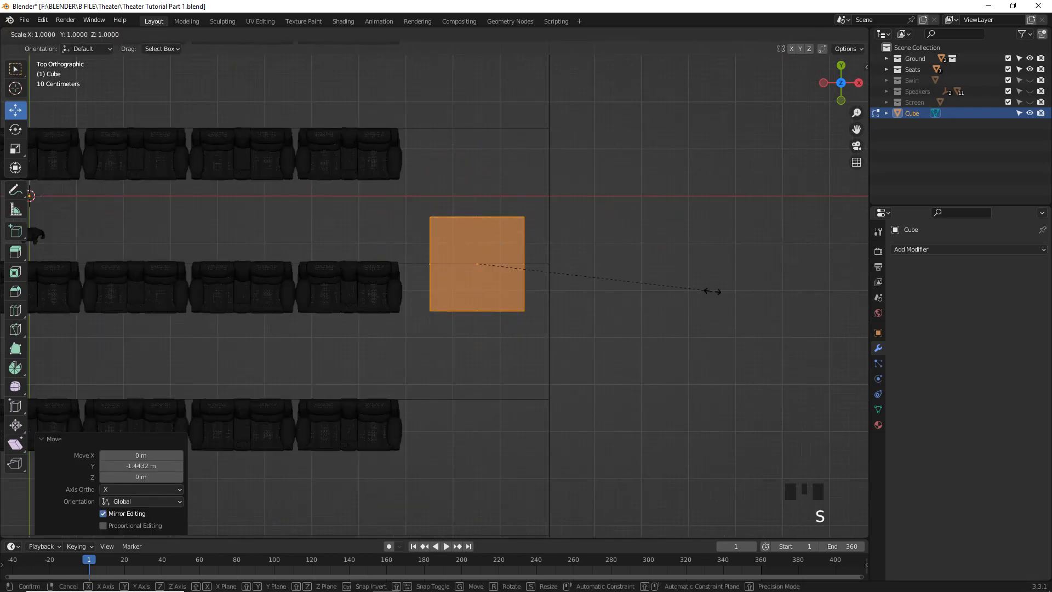
pyautogui.hotkey('shift', 'x')
pyautogui.click(500, 270)
pyautogui.scroll(5, 763, 301)
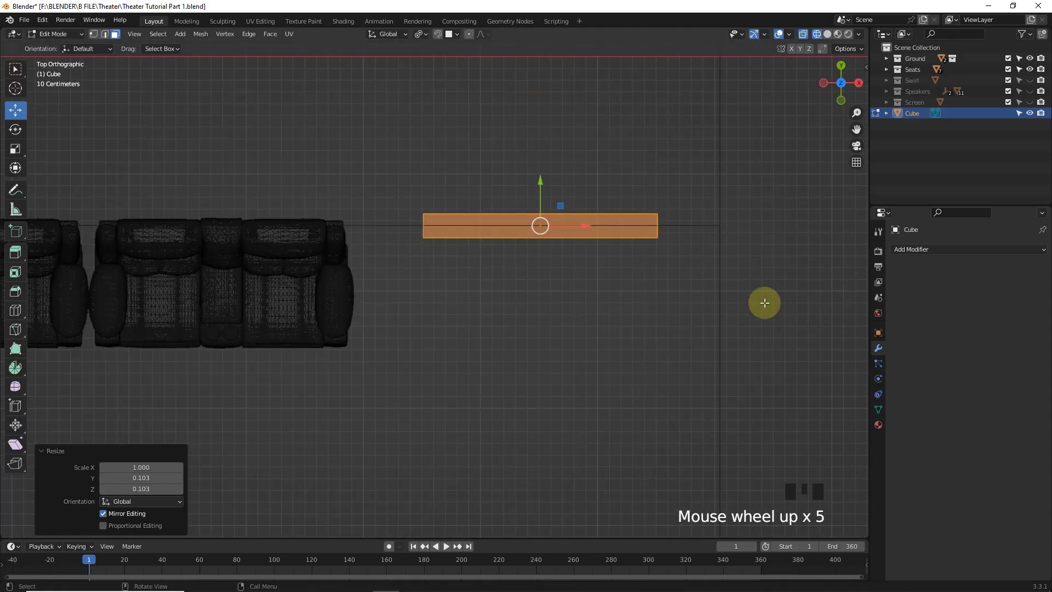
pyautogui.press('s')
pyautogui.hotkey('shift', 'x')
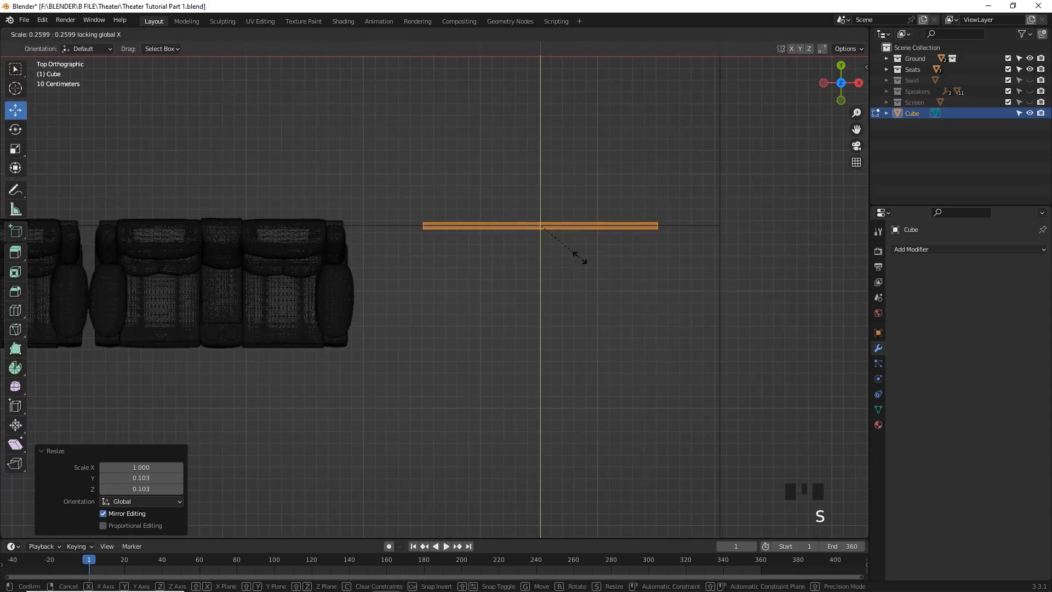
pyautogui.click(596, 265)
# - Raise the bar and align it in side view so it wraps the tier's upper front corner
pyautogui.moveTo(615, 229); pyautogui.dragTo(484, 134, button='middle')
pyautogui.click(828, 34)
pyautogui.keyDown('shift'); pyautogui.moveTo(575, 138); pyautogui.dragTo(627, 249, button='middle'); pyautogui.keyUp('shift')
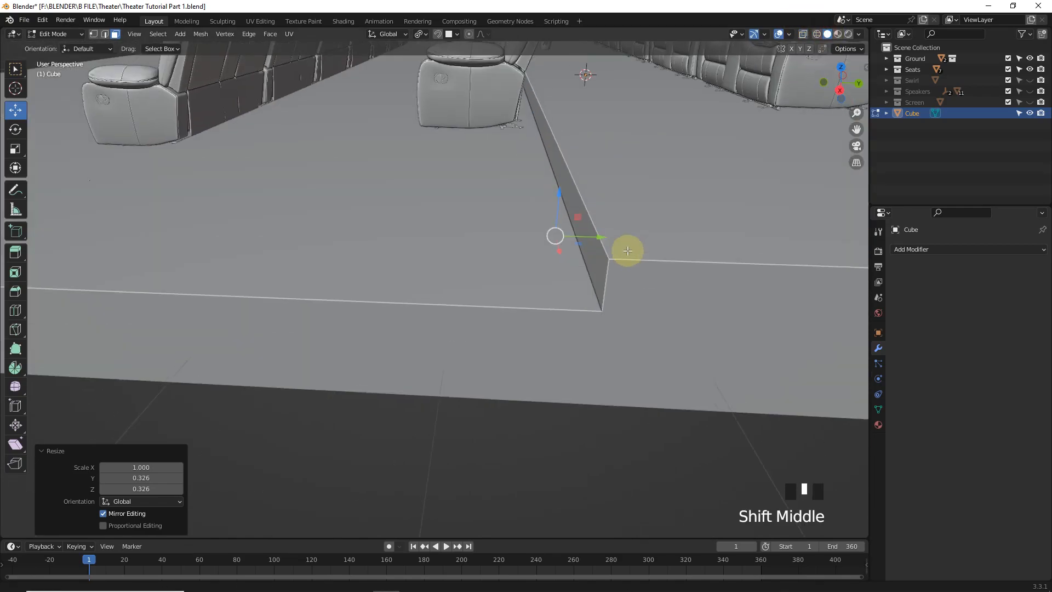
pyautogui.moveTo(560, 189); pyautogui.dragTo(635, 93)
pyautogui.press('KP_3')
pyautogui.keyDown('shift'); pyautogui.moveTo(526, 329); pyautogui.dragTo(345, 497, button='middle'); pyautogui.keyUp('shift')
pyautogui.scroll(5, 345, 496)
pyautogui.moveTo(343, 360); pyautogui.dragTo(358, 362)
pyautogui.moveTo(317, 312); pyautogui.dragTo(319, 320)
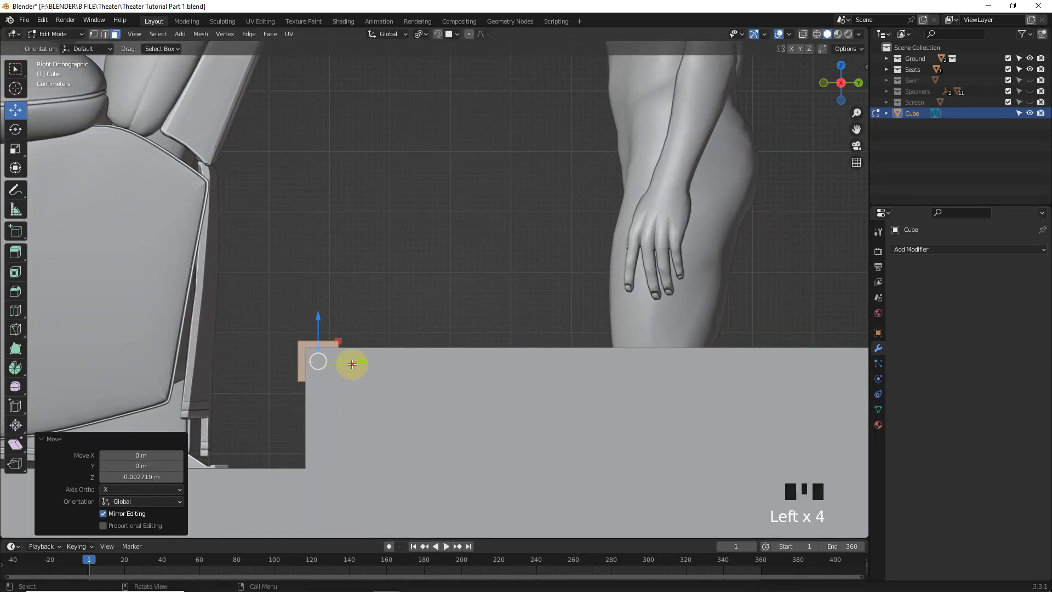
# - Lengthen the bar along X so it covers more of the aisle's step edge
pyautogui.moveTo(444, 365); pyautogui.dragTo(506, 338, button='middle')
pyautogui.press('s')
pyautogui.press('x')
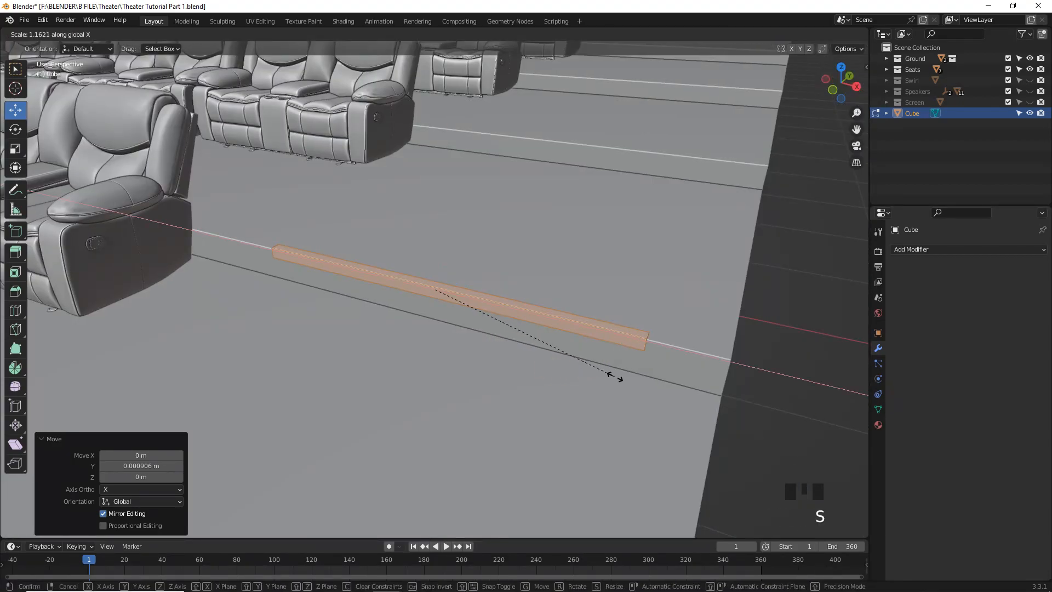
pyautogui.click(639, 381)
pyautogui.click(694, 264)
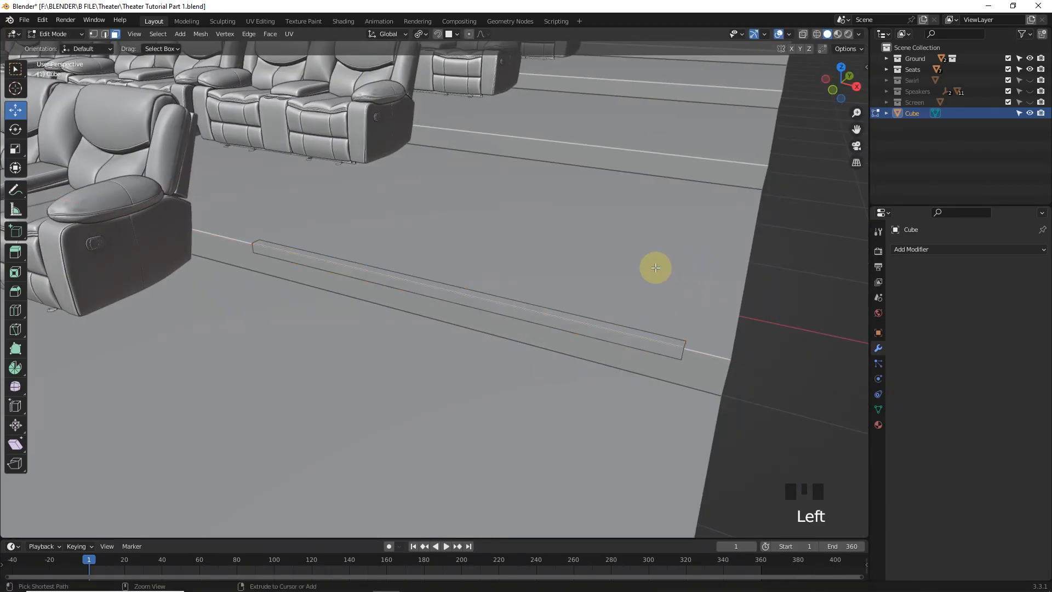
# - Add two loop cuts across the bar and spread them along X towards its ends, using the Median Point pivot
pyautogui.hotkey('ctrl', 'r')
pyautogui.click(530, 286)
pyautogui.rightClick(530, 286)
pyautogui.press('s')
pyautogui.press('x')
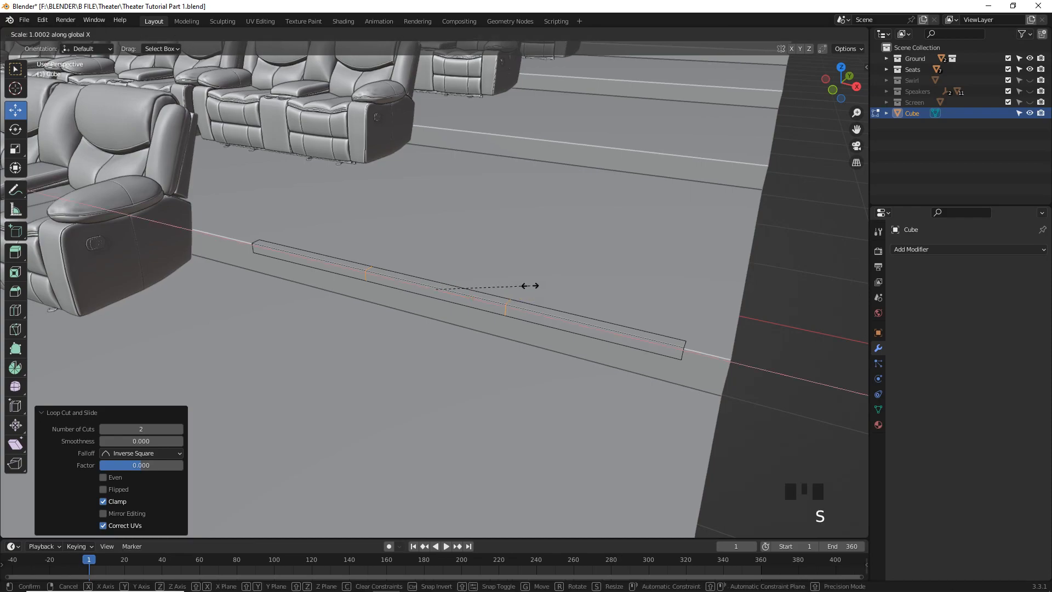
pyautogui.click(606, 308)
pyautogui.click(406, 35)
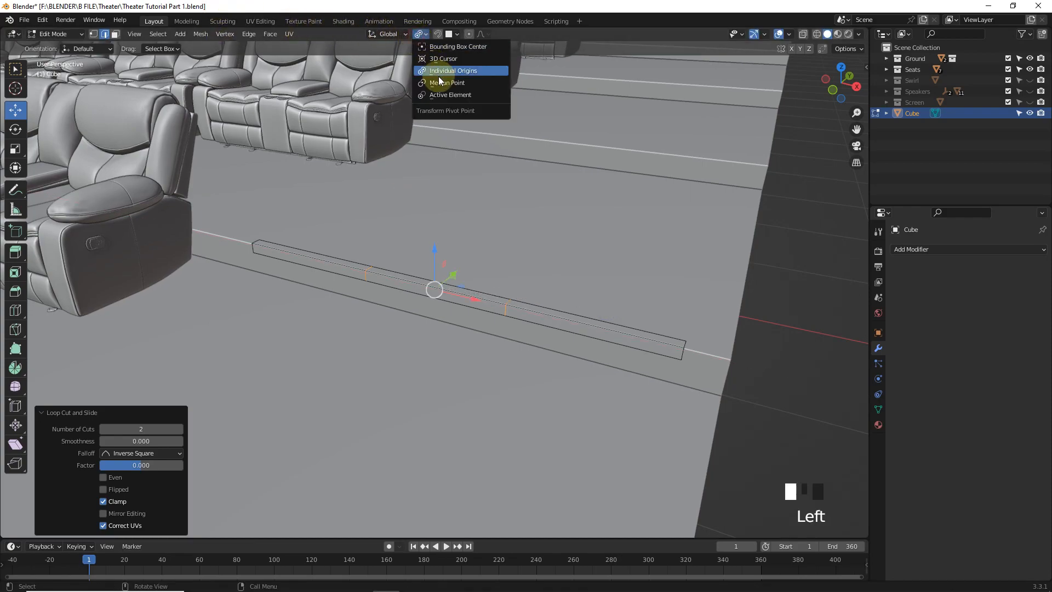
pyautogui.click(497, 310)
pyautogui.press('s')
pyautogui.press('x')
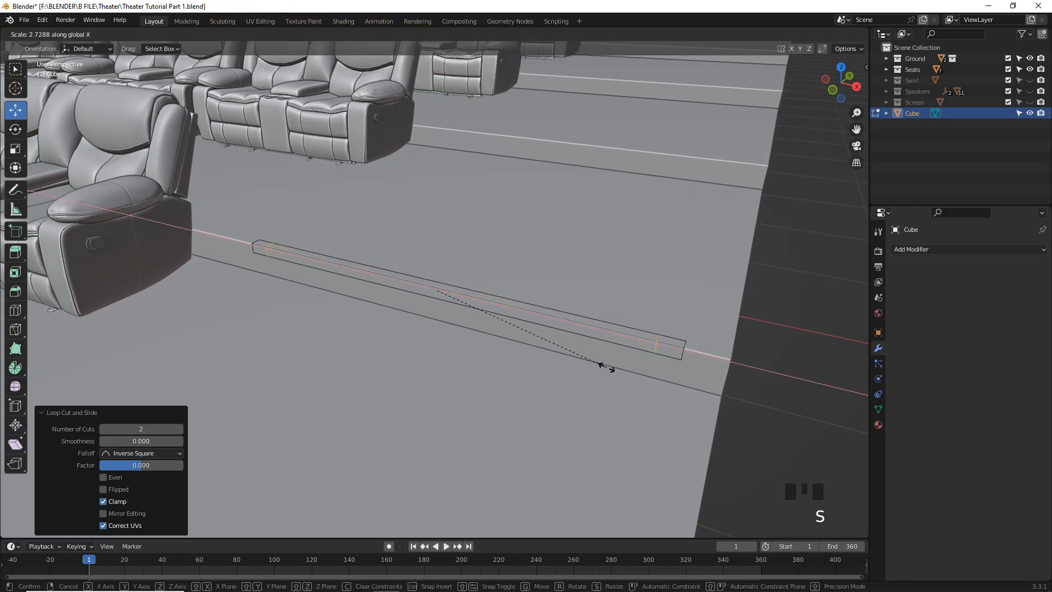
pyautogui.click(607, 367)
# - Add another pair of cross cuts to the bar and spread them apart along X, inside the first pair
pyautogui.click(508, 280)
pyautogui.press('s')
pyautogui.press('x')
pyautogui.click(596, 413)
# - Add two lengthwise loop cuts to the bar's top face and two to its front face
pyautogui.moveTo(551, 344); pyautogui.dragTo(523, 328, button='middle')
pyautogui.moveTo(726, 397); pyautogui.dragTo(674, 373, button='middle')
pyautogui.hotkey('ctrl', 'r')
pyautogui.scroll(1, 554, 339)
pyautogui.click(554, 340)
pyautogui.rightClick(554, 339)
pyautogui.hotkey('ctrl', 'r')
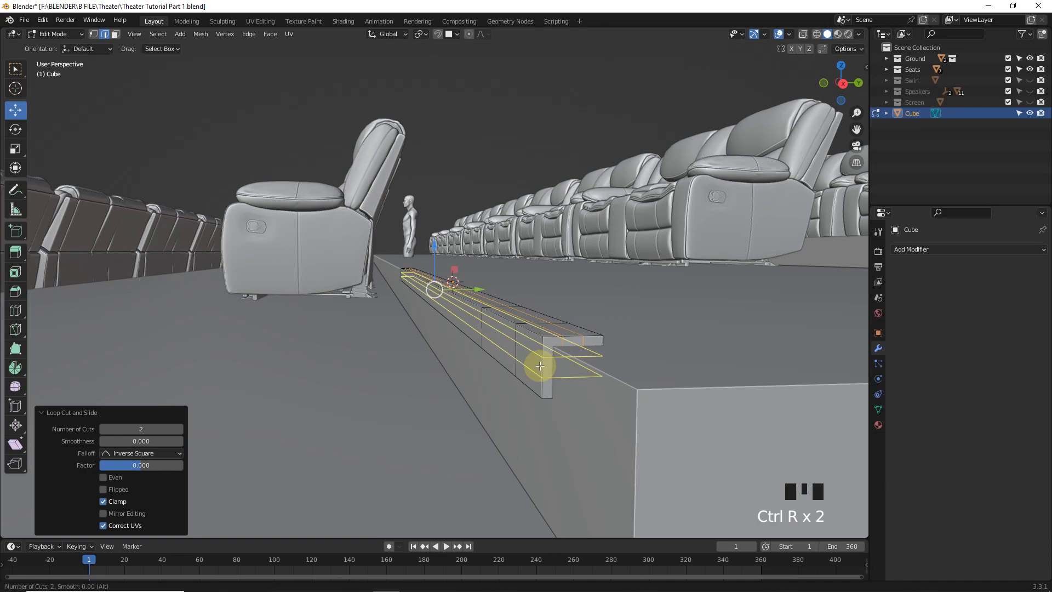
# - Bevel the lengthwise edge loops on the bar's top and front into narrow strips
pyautogui.keyDown('alt'); pyautogui.keyDown('shift'); pyautogui.click(556, 331); pyautogui.keyUp('shift'); pyautogui.keyUp('alt')
pyautogui.hotkey('ctrl', 'b')
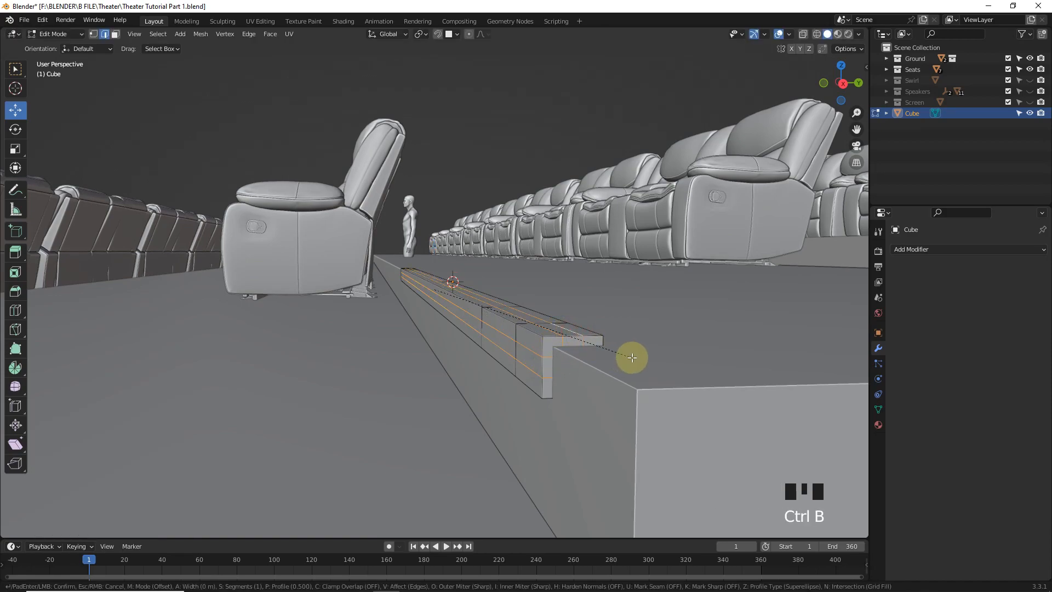
pyautogui.click(646, 362)
# - Create a material for the bar and assign a second material slot to the middle and end faces along its corner edge
pyautogui.moveTo(642, 362); pyautogui.dragTo(647, 369, button='middle')
pyautogui.click(118, 33)
pyautogui.click(510, 348)
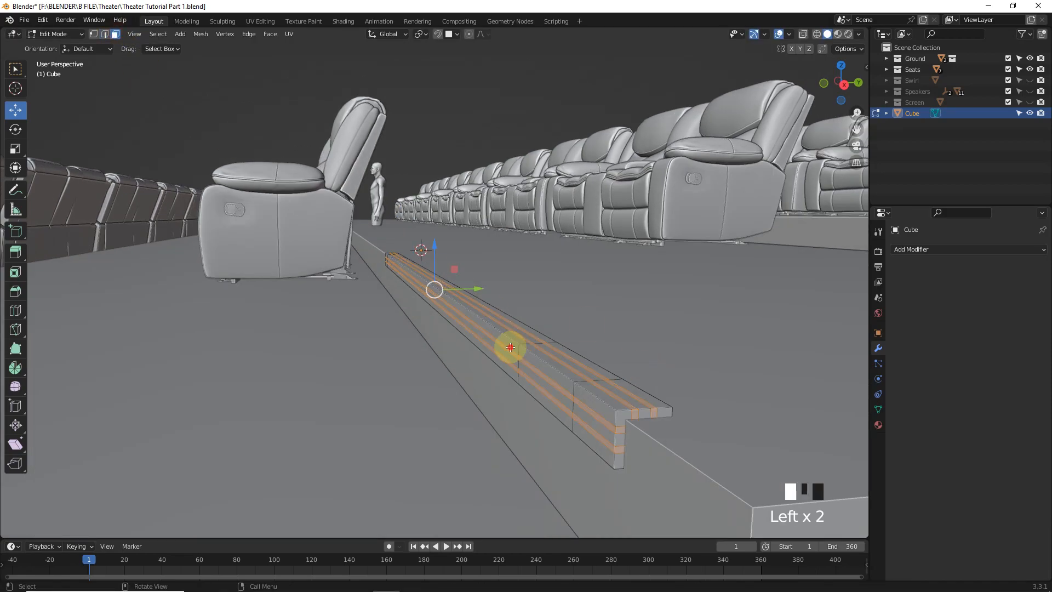
pyautogui.keyDown('shift'); pyautogui.click(509, 335); pyautogui.keyUp('shift')
pyautogui.keyDown('shift'); pyautogui.click(583, 396); pyautogui.keyUp('shift')
pyautogui.keyDown('shift'); pyautogui.click(593, 389); pyautogui.keyUp('shift')
pyautogui.moveTo(594, 389); pyautogui.dragTo(317, 350, button='middle')
pyautogui.keyDown('shift'); pyautogui.click(165, 368); pyautogui.keyUp('shift')
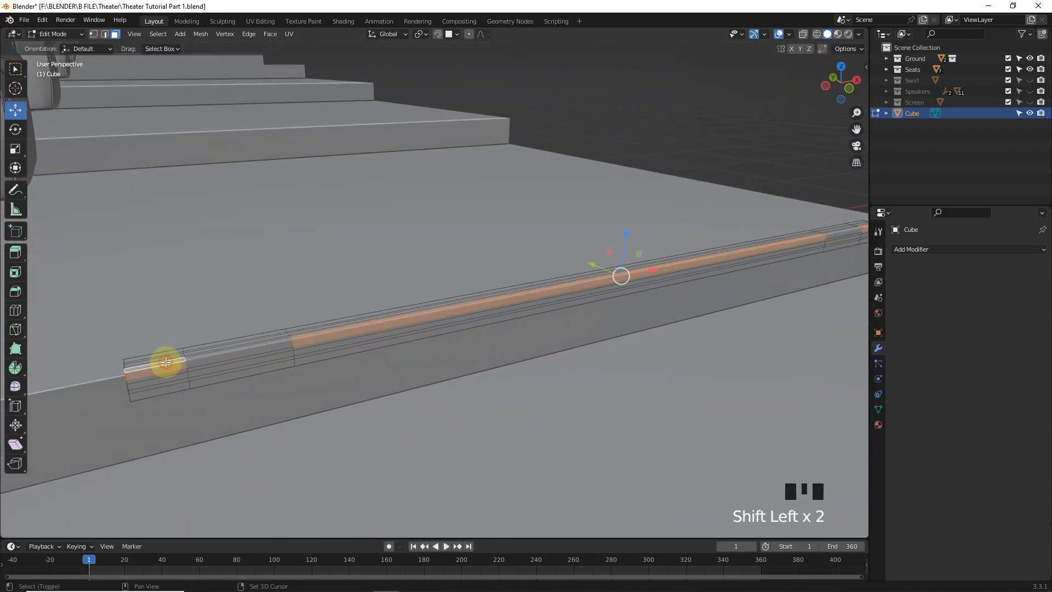
pyautogui.click(877, 424)
pyautogui.click(978, 310)
pyautogui.click(1042, 250)
pyautogui.click(918, 314)
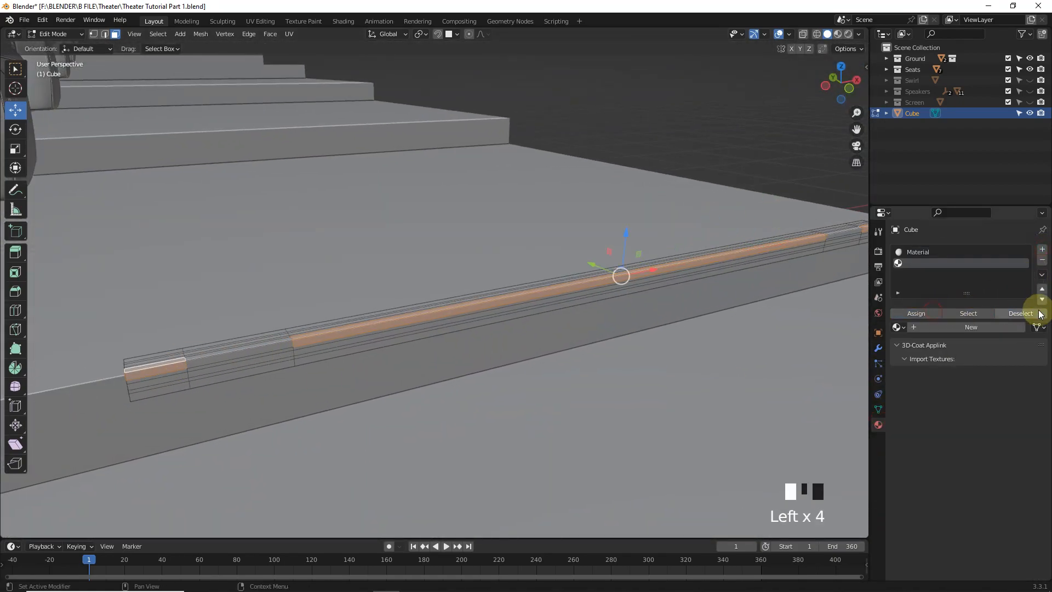
# - Create a new material in the bar's second material slot and set its surface to Emission
pyautogui.click(1030, 312)
pyautogui.click(970, 314)
pyautogui.click(973, 327)
pyautogui.click(987, 375)
pyautogui.click(911, 163)
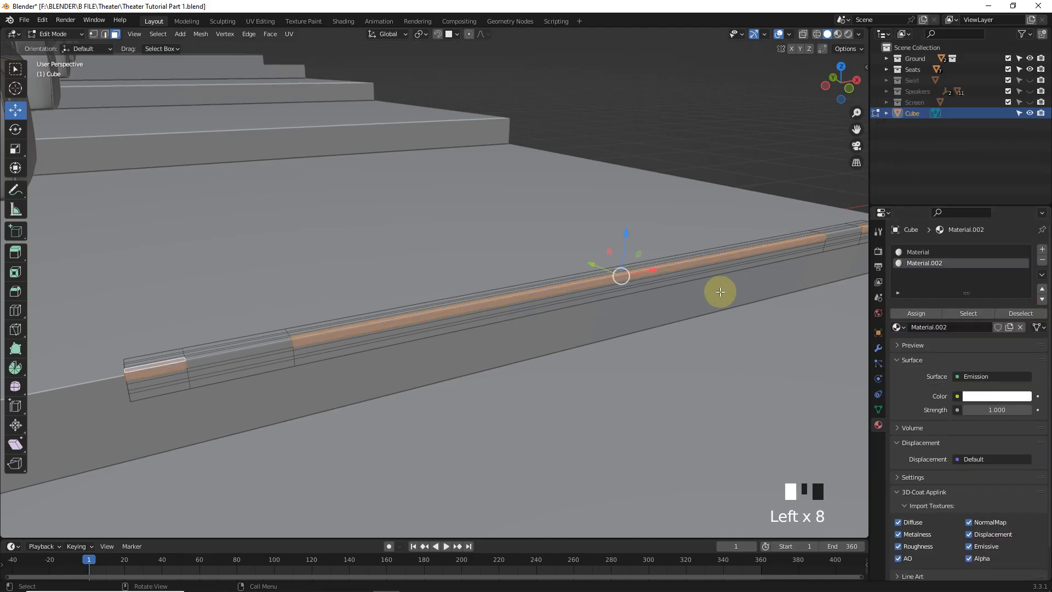
# - Extrude the wide strips between the grooves on the bar's middle and end sections outward about 0.007 m, with the pivot set to Individual Origins
pyautogui.moveTo(721, 291); pyautogui.dragTo(554, 280, button='middle')
pyautogui.scroll(-1, 526, 350)
pyautogui.keyDown('shift'); pyautogui.click(514, 426); pyautogui.keyUp('shift')
pyautogui.keyDown('shift'); pyautogui.click(531, 423); pyautogui.keyUp('shift')
pyautogui.keyDown('shift'); pyautogui.click(486, 470); pyautogui.keyUp('shift')
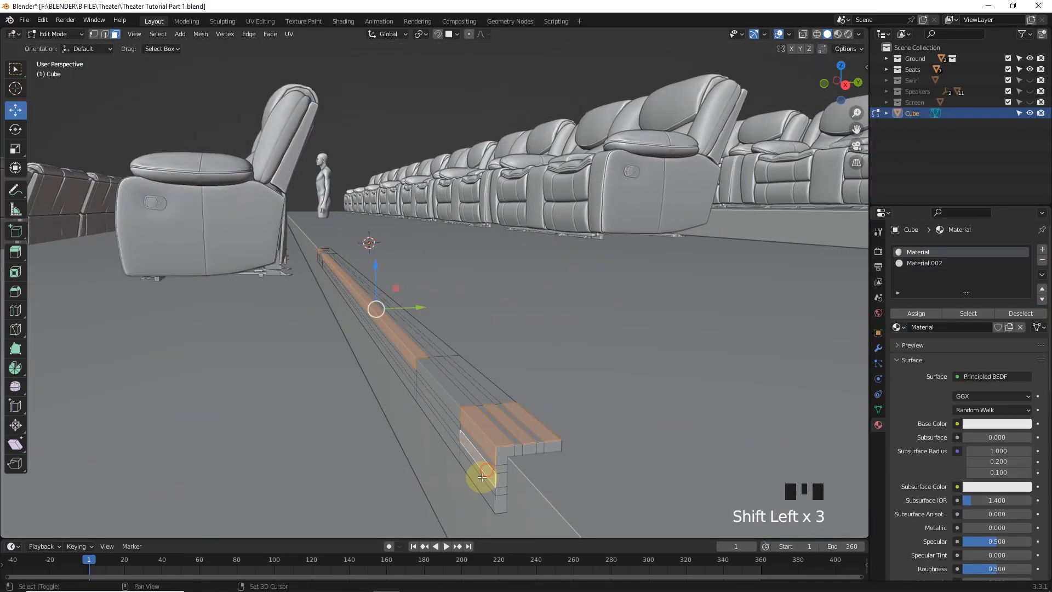
pyautogui.keyDown('shift'); pyautogui.click(408, 374); pyautogui.keyUp('shift')
pyautogui.keyDown('shift'); pyautogui.click(411, 388); pyautogui.keyUp('shift')
pyautogui.keyDown('shift'); pyautogui.click(432, 351); pyautogui.keyUp('shift')
pyautogui.keyDown('shift'); pyautogui.click(446, 349); pyautogui.keyUp('shift')
pyautogui.moveTo(445, 337); pyautogui.dragTo(526, 336, button='middle')
pyautogui.keyDown('shift'); pyautogui.moveTo(307, 351); pyautogui.dragTo(355, 389, button='middle'); pyautogui.keyUp('shift')
pyautogui.keyDown('shift'); pyautogui.click(355, 394); pyautogui.keyUp('shift')
pyautogui.keyDown('shift'); pyautogui.click(362, 404); pyautogui.keyUp('shift')
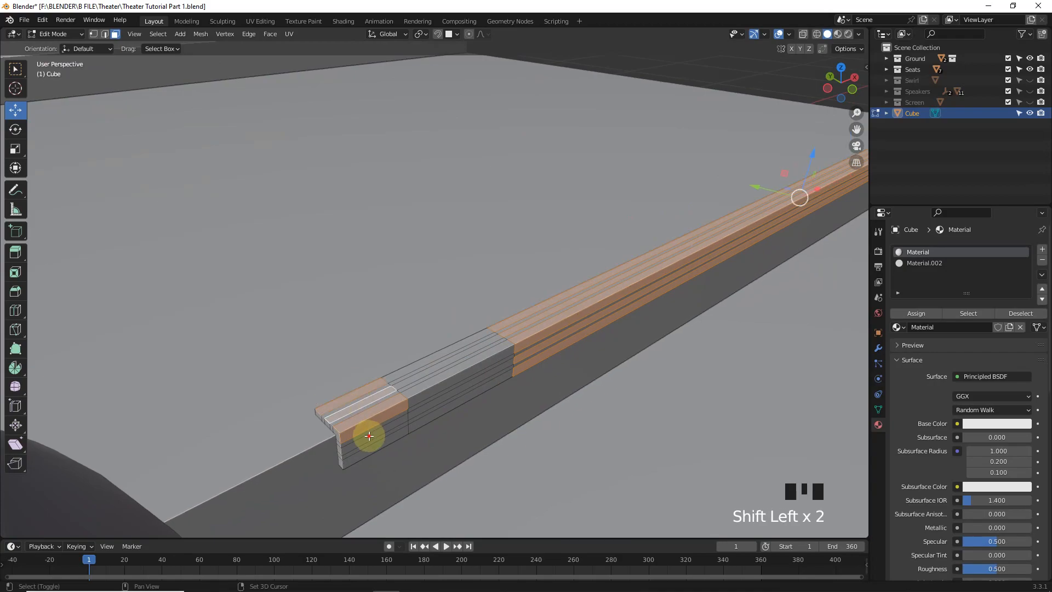
pyautogui.keyDown('shift'); pyautogui.click(487, 438); pyautogui.keyUp('shift')
pyautogui.keyDown('shift'); pyautogui.click(665, 377); pyautogui.keyUp('shift')
pyautogui.keyDown('shift'); pyautogui.moveTo(665, 377); pyautogui.dragTo(325, 90, button='middle'); pyautogui.keyUp('shift')
pyautogui.click(422, 34)
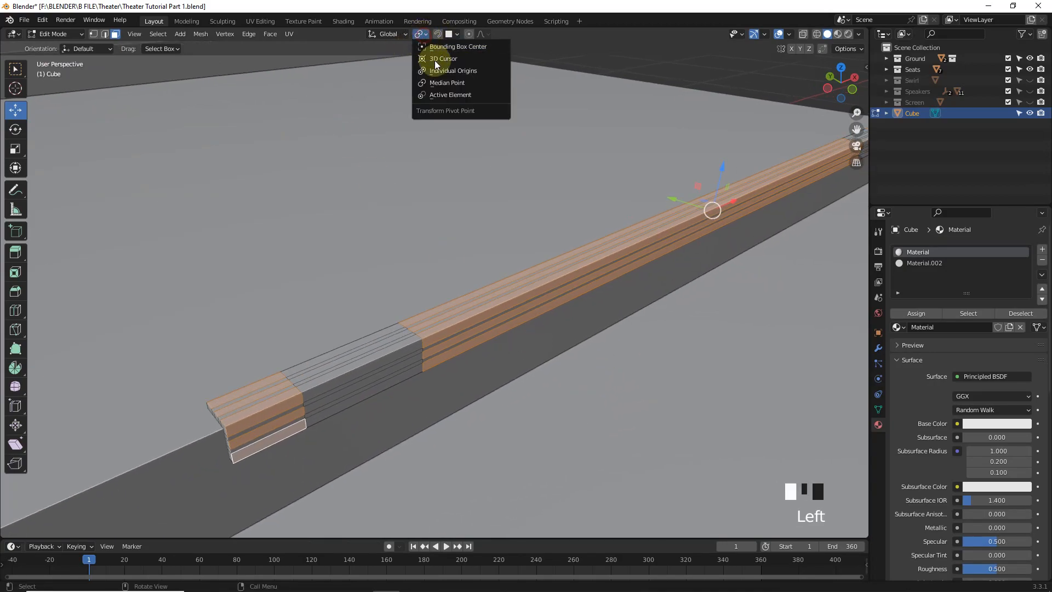
pyautogui.click(445, 70)
pyautogui.moveTo(747, 284); pyautogui.dragTo(531, 281, button='middle')
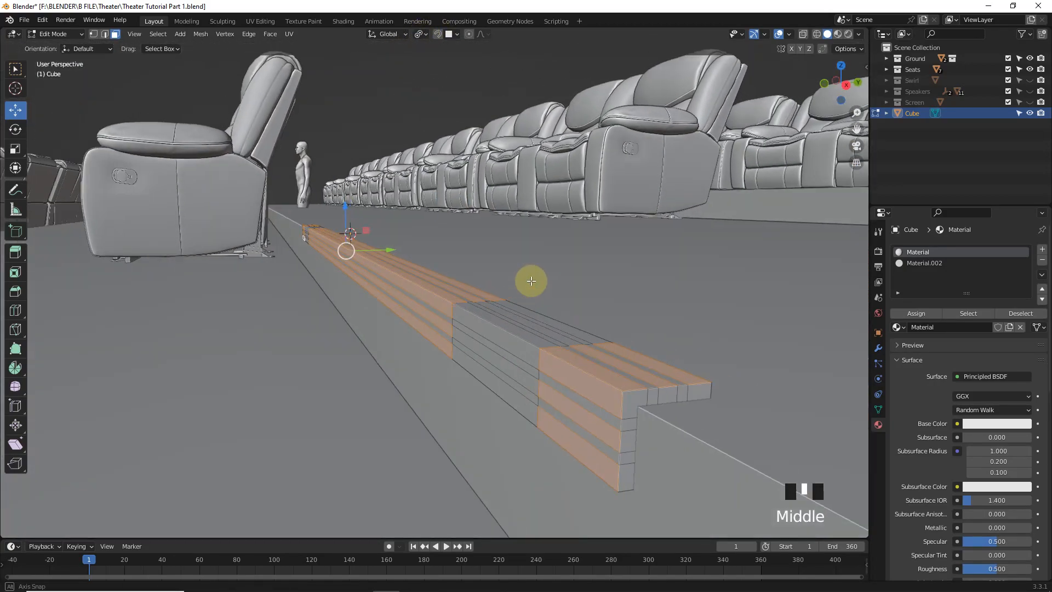
pyautogui.press('e')
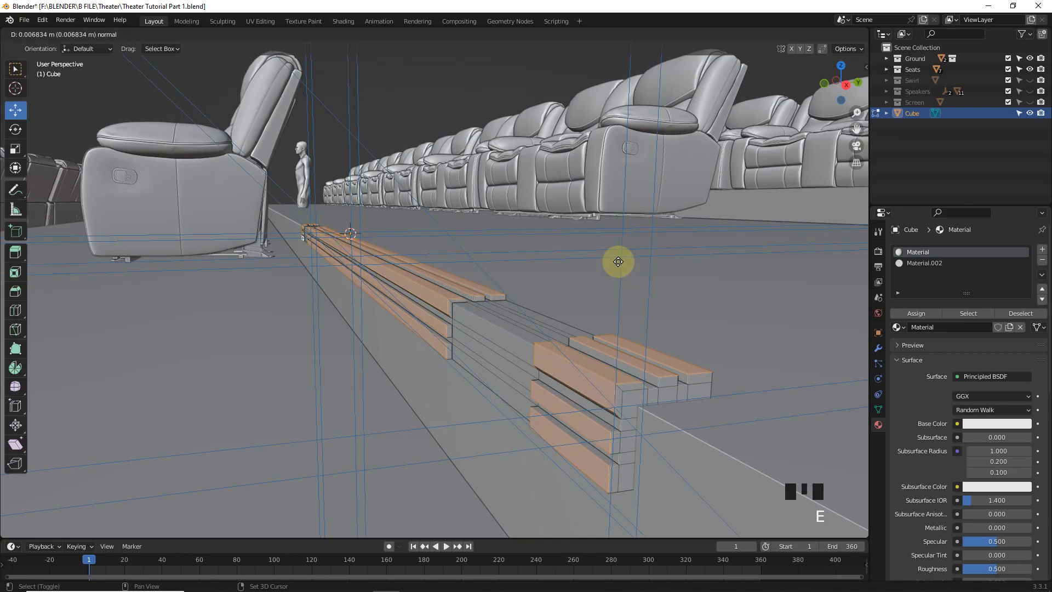
pyautogui.click(616, 255)
pyautogui.press('Tab')
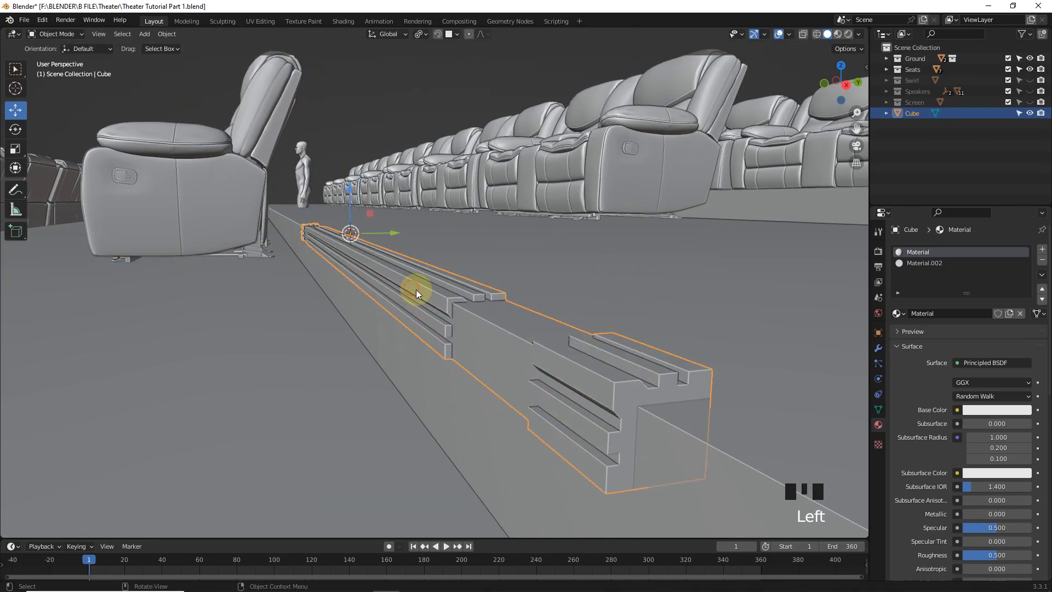
# - Mirror the bar along X onto the opposite aisle with a Mirror modifier and apply it
pyautogui.click(878, 347)
pyautogui.click(948, 249)
pyautogui.click(824, 378)
pyautogui.scroll(-4, 498, 254)
pyautogui.scroll(-3, 512, 486)
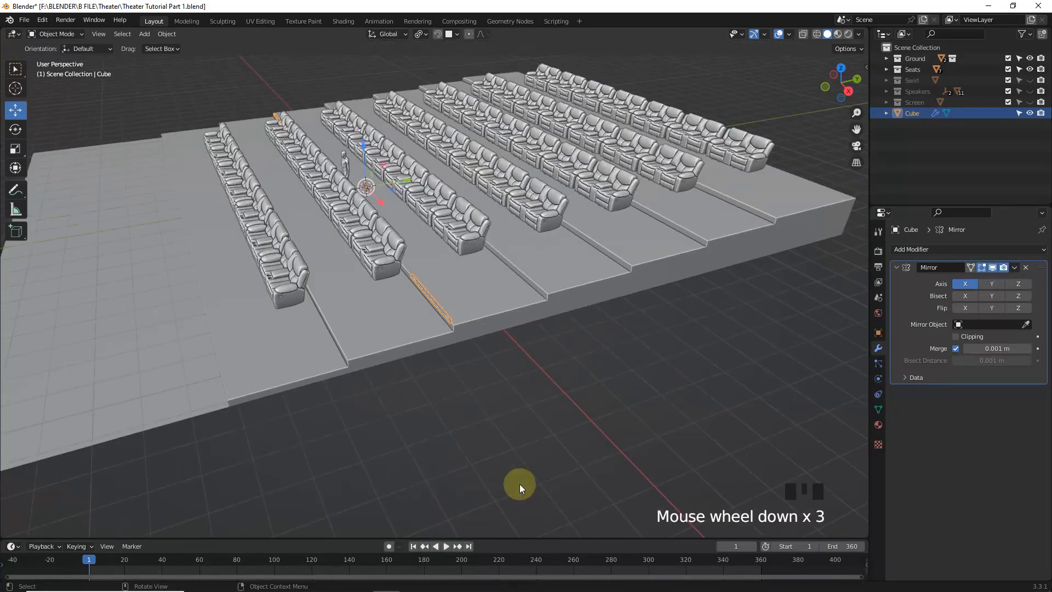
pyautogui.moveTo(511, 486); pyautogui.dragTo(535, 357, button='middle')
pyautogui.click(964, 268)
pyautogui.click(1026, 268)
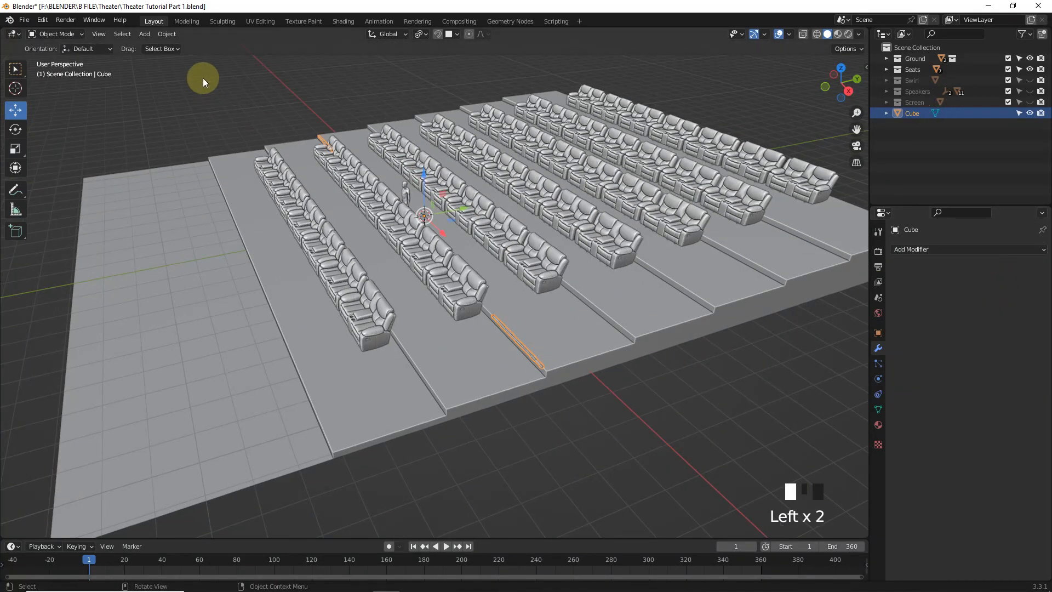
# - Set the mirrored bars' origin to their geometry
pyautogui.click(167, 34)
pyautogui.moveTo(188, 51)
pyautogui.click(305, 66)
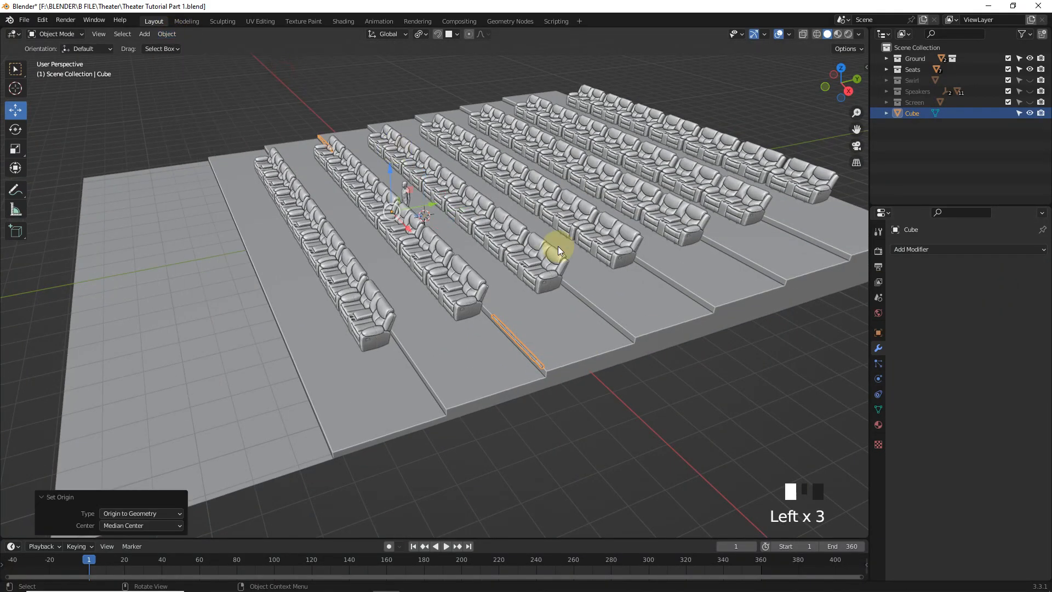
# - Place two linked duplicates of the edge bars on the two lower step edges, in the right side view
pyautogui.press('KP_1')
pyautogui.press('KP_3')
pyautogui.scroll(7, 548, 274)
pyautogui.keyDown('shift'); pyautogui.moveTo(649, 356); pyautogui.dragTo(694, 282, button='middle'); pyautogui.keyUp('shift')
pyautogui.hotkey('alt', 'd')
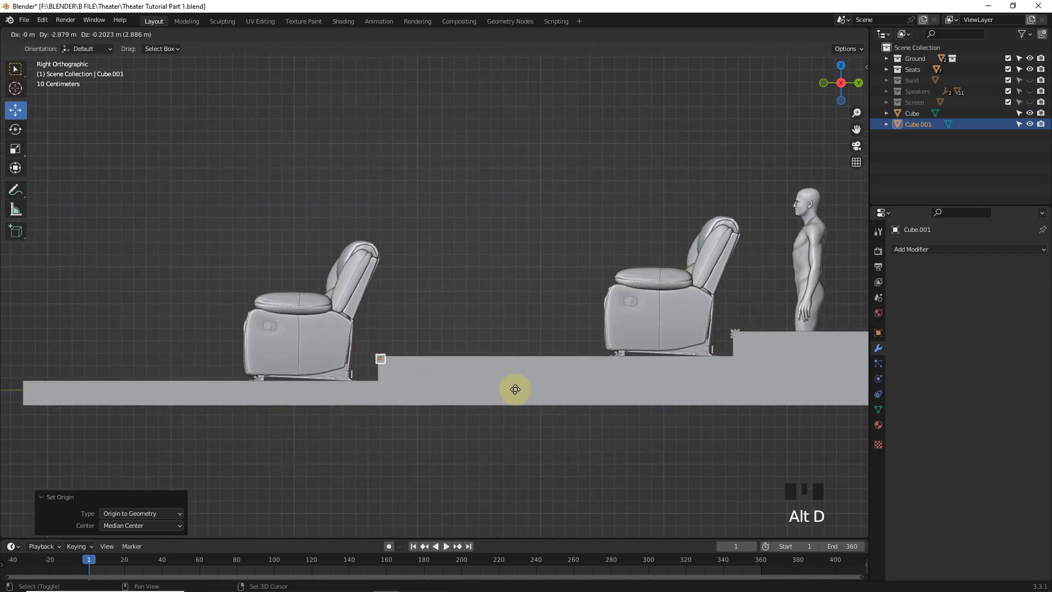
pyautogui.click(513, 395)
pyautogui.hotkey('alt', 'd')
pyautogui.click(733, 185)
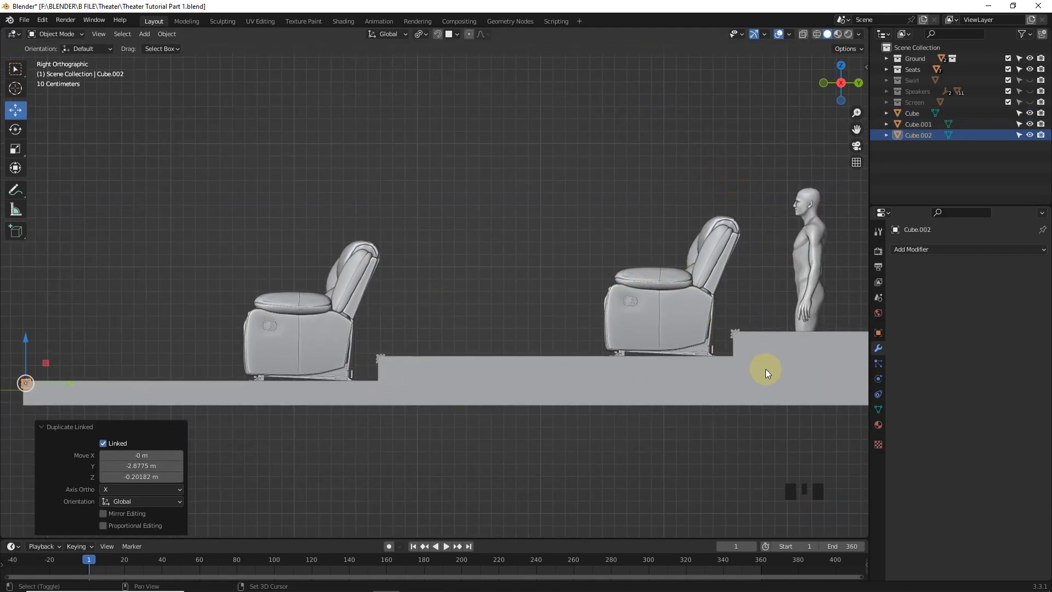
# - Place four linked duplicates of the original edge bars on the four higher step edges behind it
pyautogui.keyDown('shift'); pyautogui.moveTo(765, 369); pyautogui.dragTo(214, 365, button='middle'); pyautogui.keyUp('shift')
pyautogui.click(183, 329)
pyautogui.keyDown('shift'); pyautogui.moveTo(496, 341); pyautogui.dragTo(356, 343, button='middle'); pyautogui.keyUp('shift')
pyautogui.hotkey('alt', 'd')
pyautogui.click(465, 376)
pyautogui.hotkey('alt', 'd')
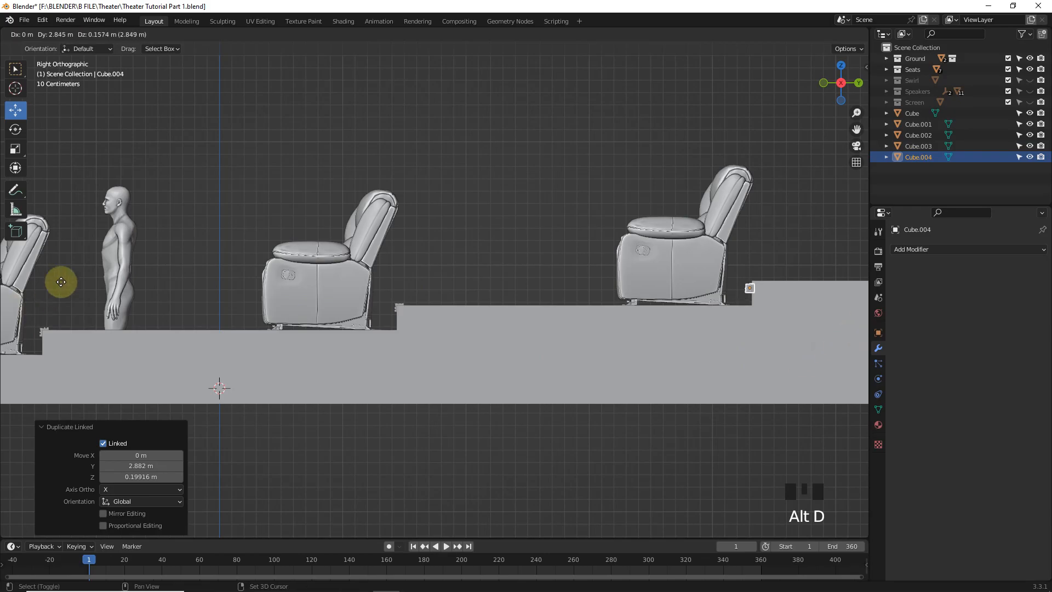
pyautogui.click(93, 238)
pyautogui.keyDown('shift'); pyautogui.moveTo(838, 308); pyautogui.dragTo(294, 320, button='middle'); pyautogui.keyUp('shift')
pyautogui.hotkey('alt', 'd')
pyautogui.click(631, 247)
pyautogui.keyDown('shift'); pyautogui.moveTo(615, 320); pyautogui.dragTo(168, 344, button='middle'); pyautogui.keyUp('shift')
pyautogui.hotkey('alt', 'd')
pyautogui.click(390, 373)
pyautogui.keyDown('shift'); pyautogui.moveTo(390, 373); pyautogui.dragTo(541, 331, button='middle'); pyautogui.keyUp('shift')
pyautogui.scroll(-4, 536, 301)
# - Add a cube and move it about 7.2 m along negative Y to the lowest step edge in front of the seats
pyautogui.press('KP_7')
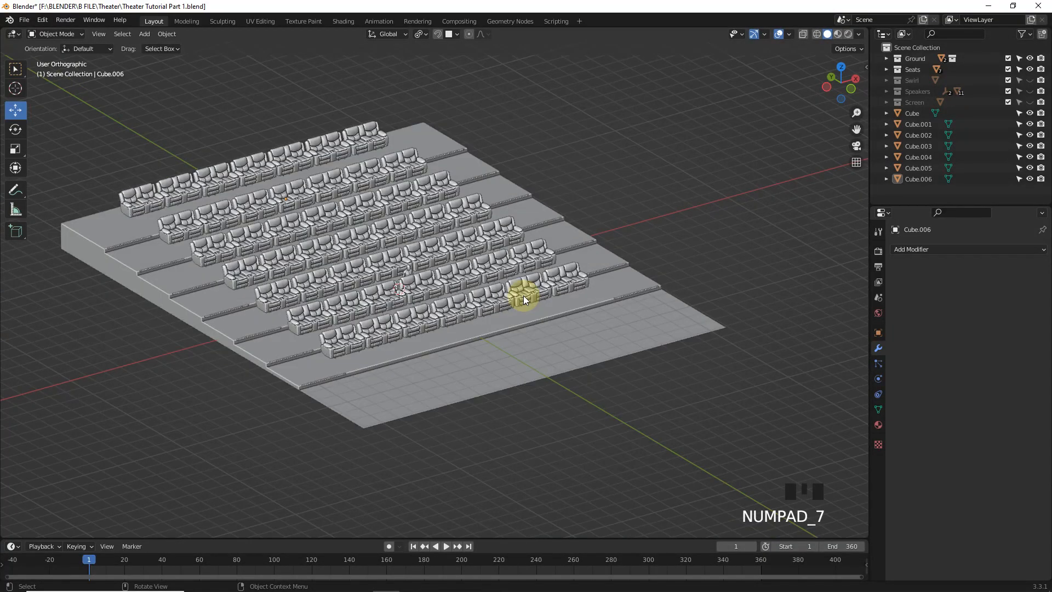
pyautogui.click(817, 35)
pyautogui.keyDown('shift'); pyautogui.moveTo(452, 257); pyautogui.dragTo(455, 204, button='middle'); pyautogui.keyUp('shift')
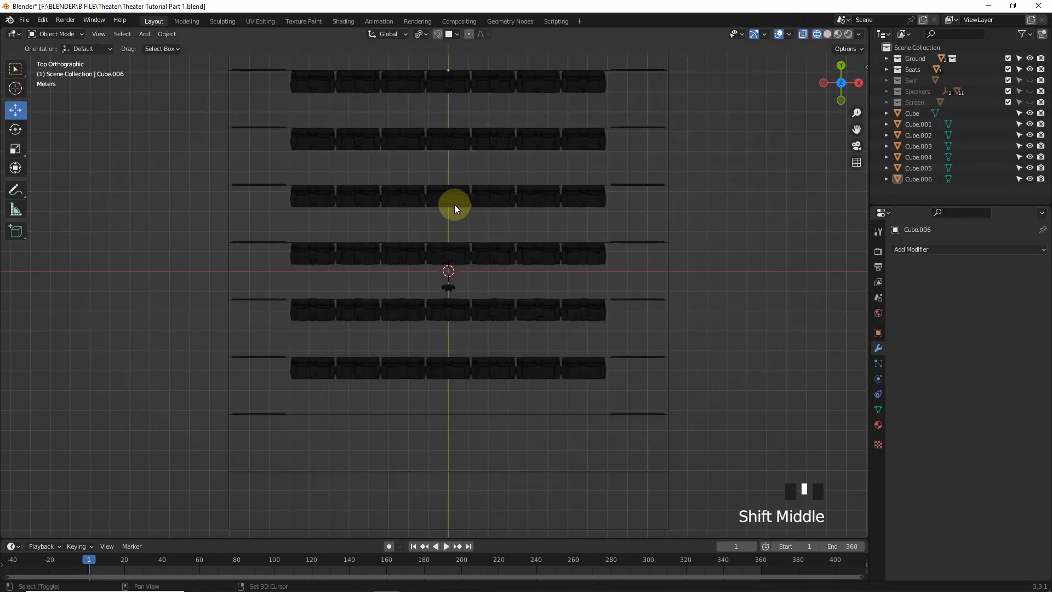
pyautogui.hotkey('shift', 'a')
pyautogui.click(484, 217)
pyautogui.moveTo(475, 251); pyautogui.dragTo(446, 376)
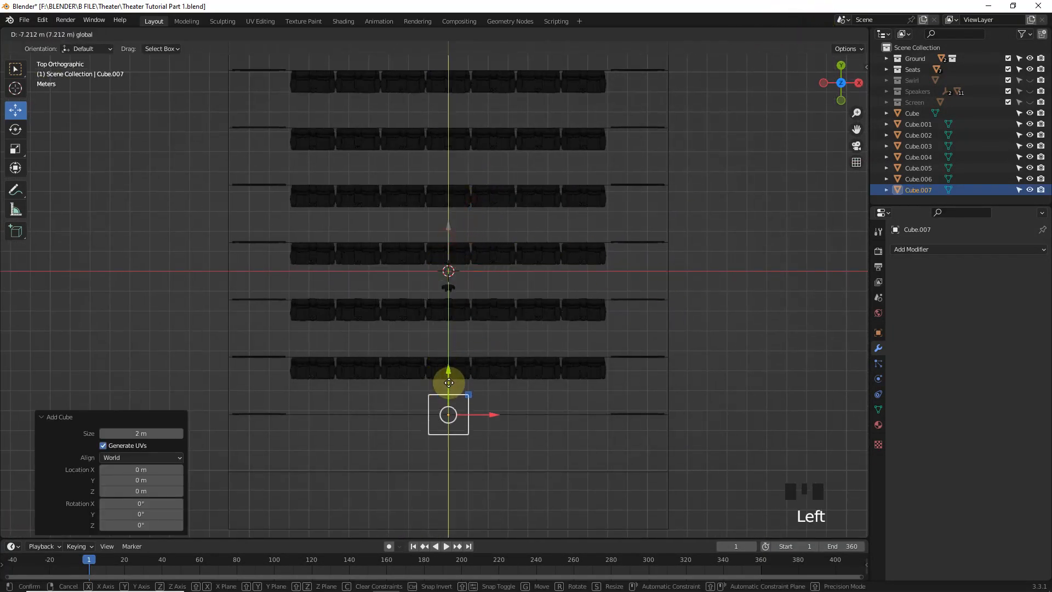
# - Scale the cube by 7.869 along X to the seat row's width and by 0.039 along Y into a thin panel
pyautogui.scroll(3, 388, 350)
pyautogui.press('s')
pyautogui.press('x')
pyautogui.click(513, 335)
pyautogui.press('s')
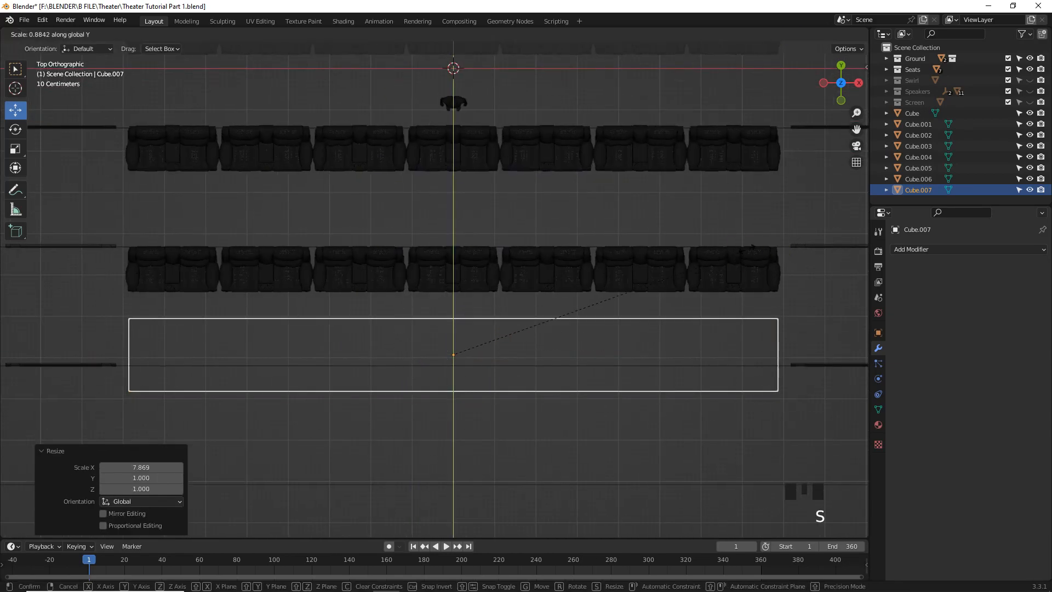
pyautogui.press('y')
pyautogui.click(461, 367)
# - Raise the thin panel above the floor and reduce its height along Z
pyautogui.press('KP_1')
pyautogui.keyDown('shift'); pyautogui.moveTo(450, 341); pyautogui.dragTo(444, 245, button='middle'); pyautogui.keyUp('shift')
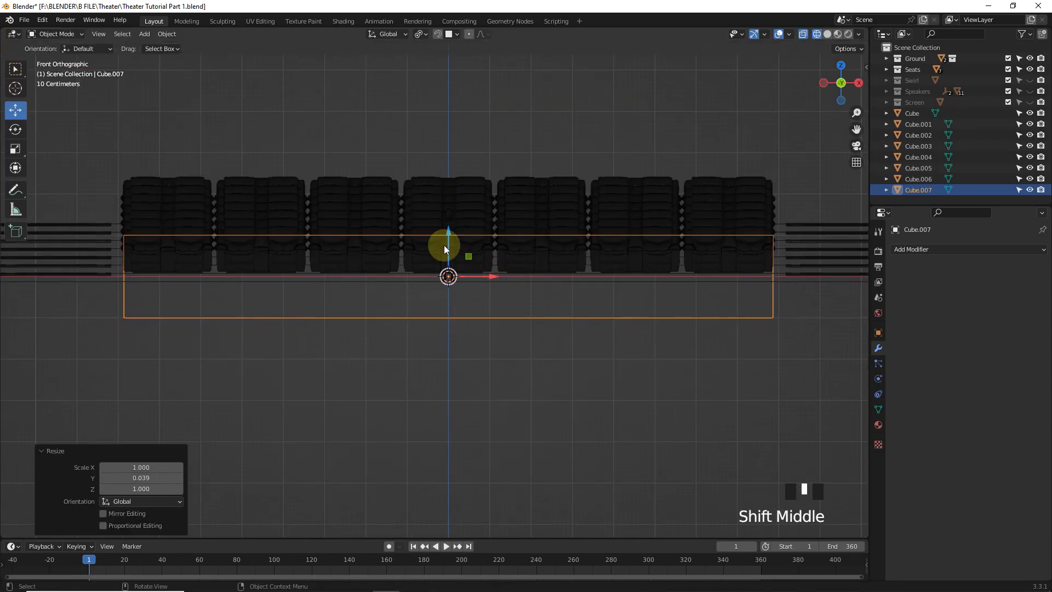
pyautogui.moveTo(447, 240); pyautogui.dragTo(448, 200)
pyautogui.click(827, 34)
pyautogui.moveTo(606, 301); pyautogui.dragTo(706, 320, button='middle')
pyautogui.press('s')
pyautogui.press('z')
pyautogui.click(552, 271)
# - Lower the panel onto the front platform and scale it by 1.087 along Z
pyautogui.moveTo(503, 200); pyautogui.dragTo(501, 432)
pyautogui.scroll(3, 498, 326)
pyautogui.moveTo(500, 356); pyautogui.dragTo(520, 334, button='middle')
pyautogui.press('s')
pyautogui.press('z')
pyautogui.click(564, 235)
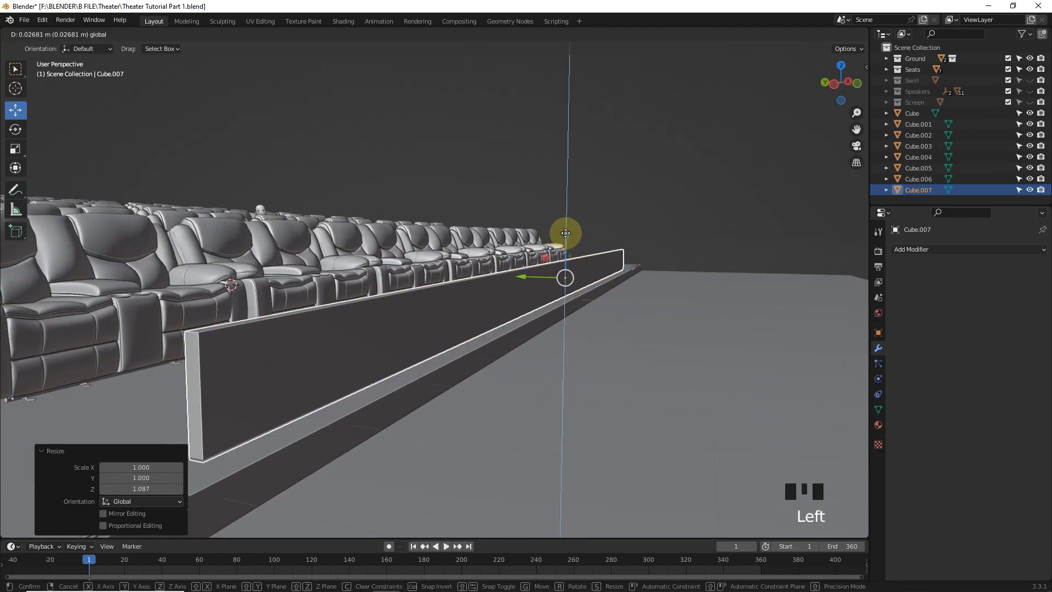
pyautogui.press('Escape')
# - Delete the panel's front, back and bottom faces, keeping only its top and two end faces
pyautogui.press('Tab')
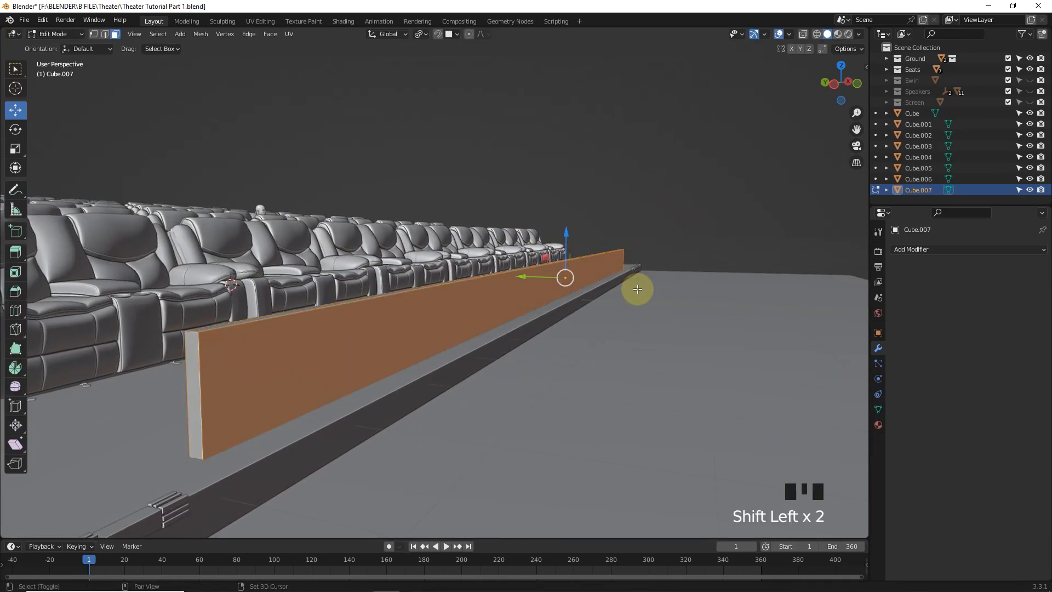
pyautogui.moveTo(638, 288); pyautogui.dragTo(313, 394, button='middle')
pyautogui.scroll(-2, 312, 394)
pyautogui.moveTo(402, 249); pyautogui.dragTo(547, 301, button='middle')
pyautogui.press('Delete')
pyautogui.click(419, 279)
pyautogui.click(820, 34)
pyautogui.click(826, 34)
pyautogui.moveTo(610, 277); pyautogui.dragTo(600, 330, button='middle')
pyautogui.press('Tab')
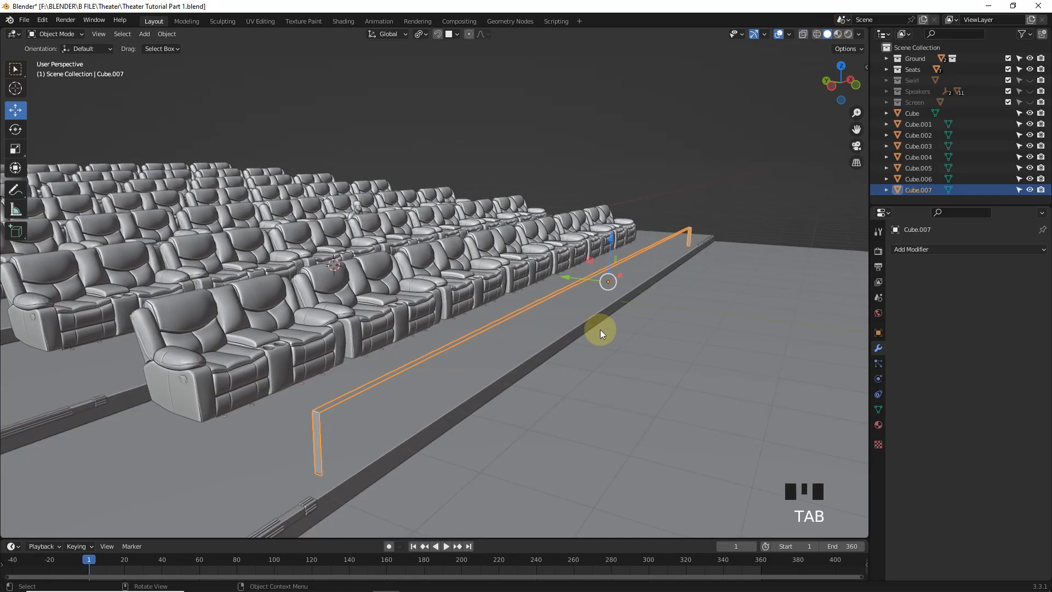
# - Apply the rail's scale
pyautogui.click(167, 34)
pyautogui.moveTo(193, 93)
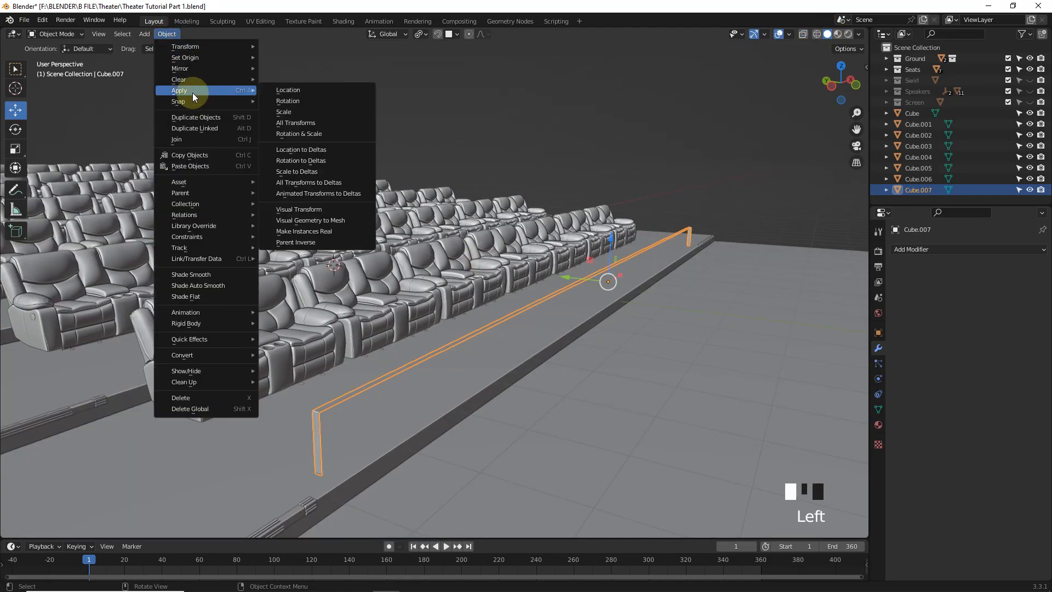
pyautogui.click(273, 112)
# - Add a Solidify modifier to the rail with Even Thickness and a thickness of 0.064 m
pyautogui.click(930, 250)
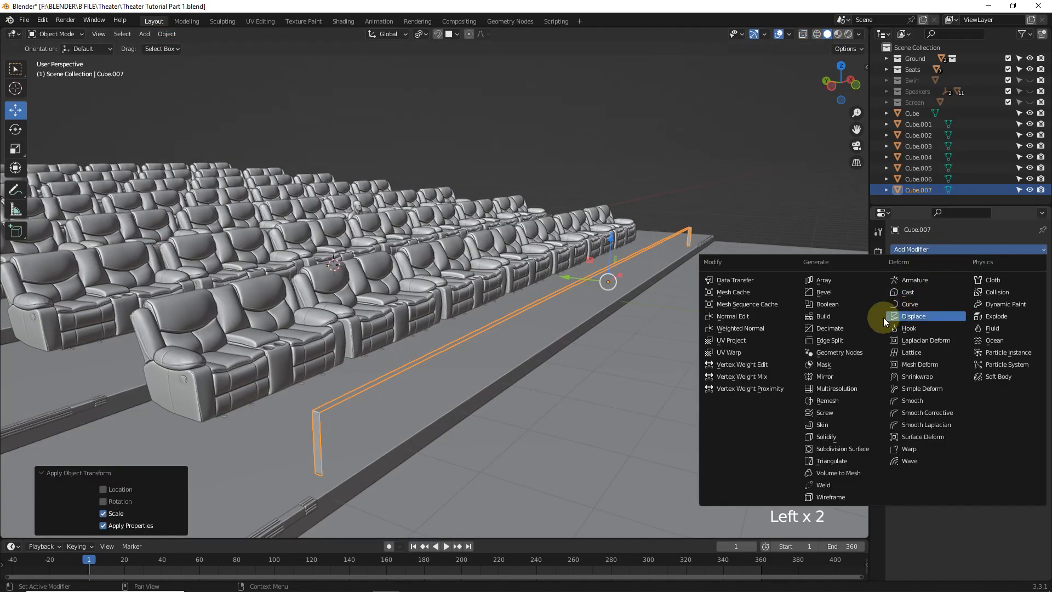
pyautogui.click(837, 436)
pyautogui.moveTo(955, 297); pyautogui.dragTo(981, 297)
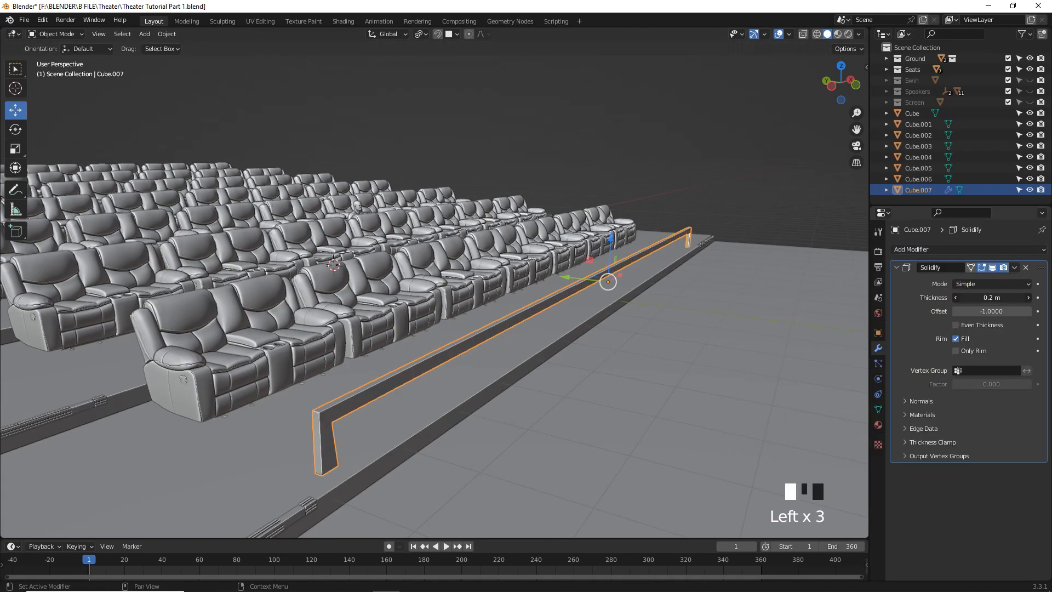
pyautogui.click(971, 327)
pyautogui.keyDown('shift'); pyautogui.moveTo(606, 336); pyautogui.dragTo(601, 241, button='middle'); pyautogui.keyUp('shift')
pyautogui.keyDown('shift'); pyautogui.moveTo(994, 298); pyautogui.dragTo(967, 297); pyautogui.keyUp('shift')
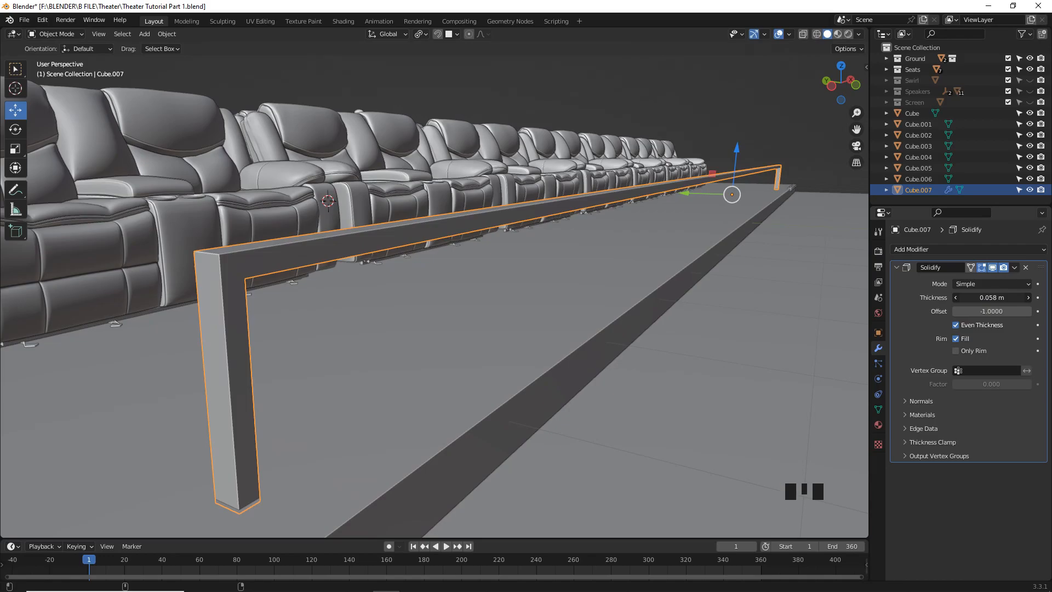
# - Bevel the rail's two upper corner edges with a single segment about 0.27 m wide
pyautogui.press('Tab')
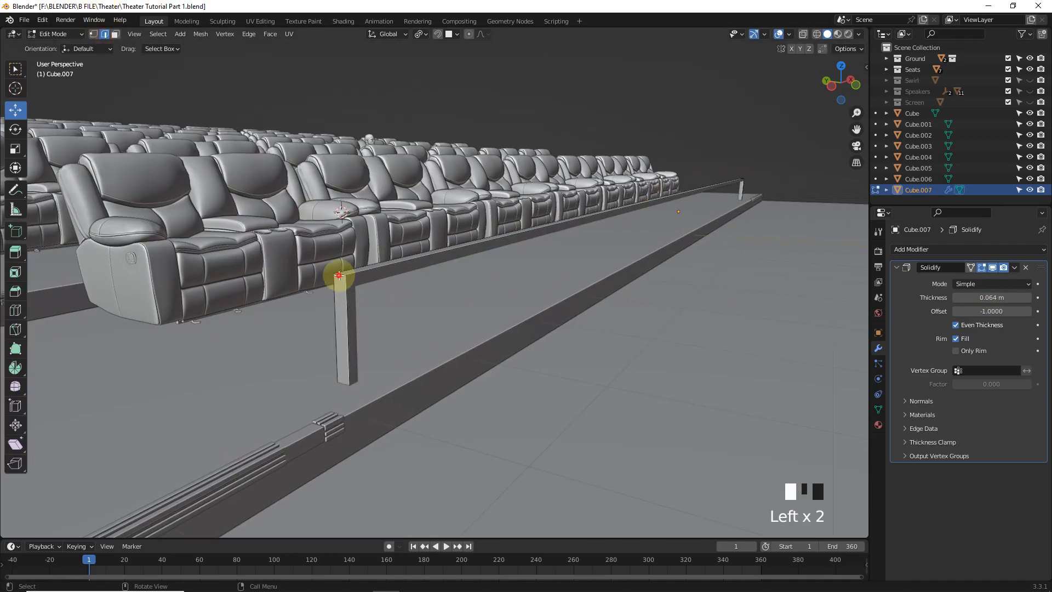
pyautogui.moveTo(338, 275); pyautogui.dragTo(604, 336, button='middle')
pyautogui.keyDown('shift'); pyautogui.click(328, 341); pyautogui.keyUp('shift')
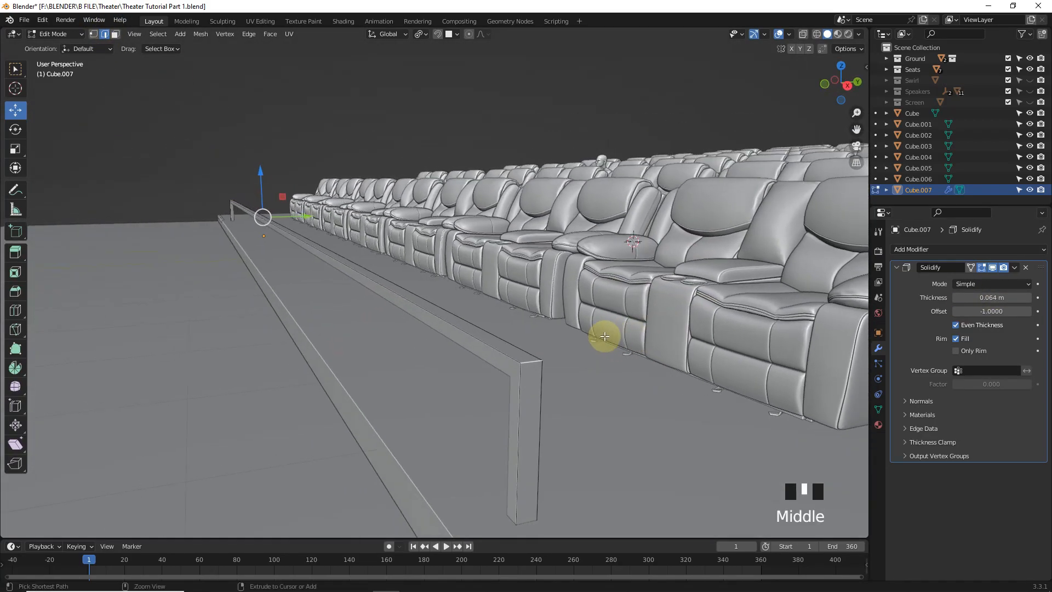
pyautogui.hotkey('ctrl', 'b')
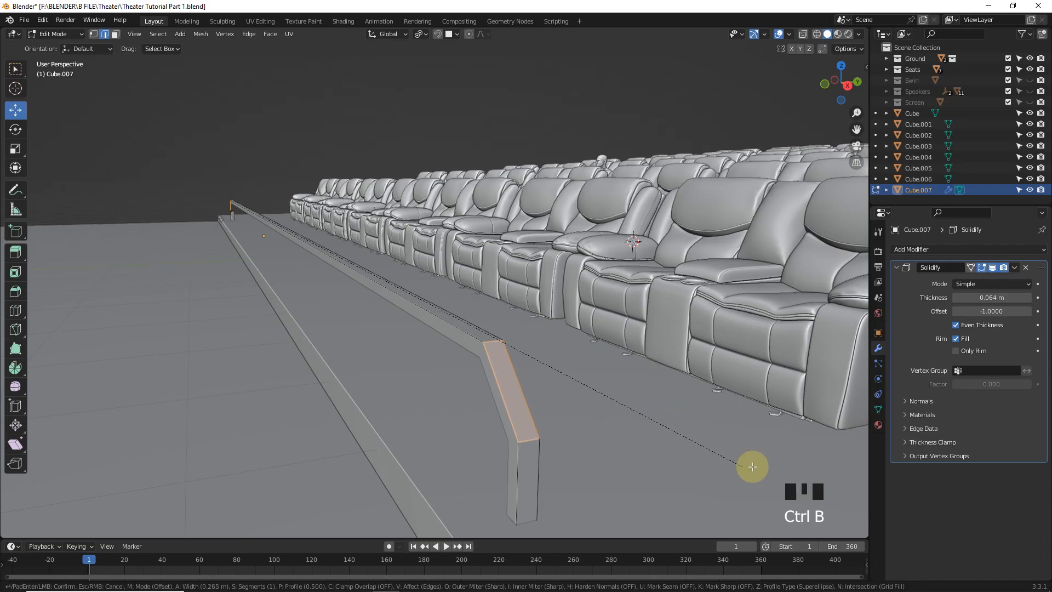
pyautogui.click(762, 468)
# - Round the edges bordering the rail's slanted corners with a 3-segment bevel about 0.054 m wide
pyautogui.click(523, 433)
pyautogui.moveTo(524, 432); pyautogui.dragTo(450, 331, button='middle')
pyautogui.keyDown('shift'); pyautogui.click(390, 411); pyautogui.keyUp('shift')
pyautogui.scroll(3, 528, 380)
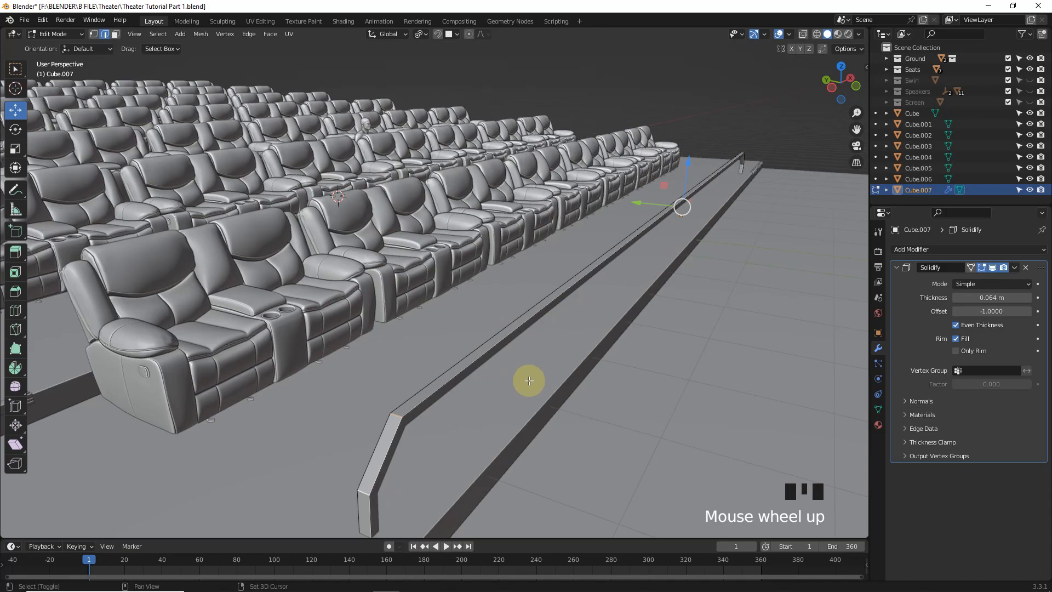
pyautogui.hotkey('ctrl', 'b')
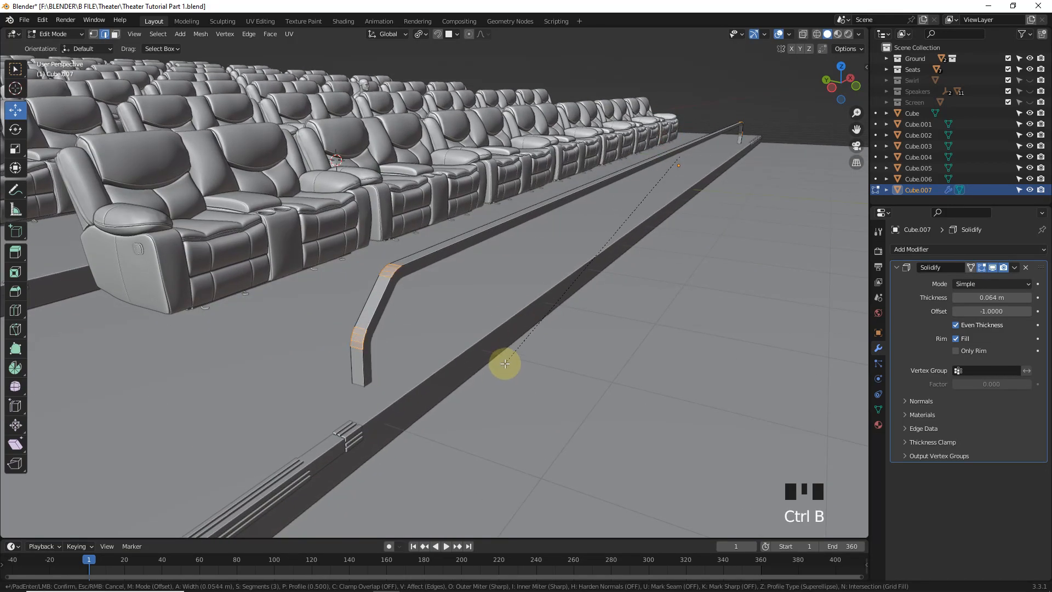
pyautogui.click(504, 364)
pyautogui.press('Tab')
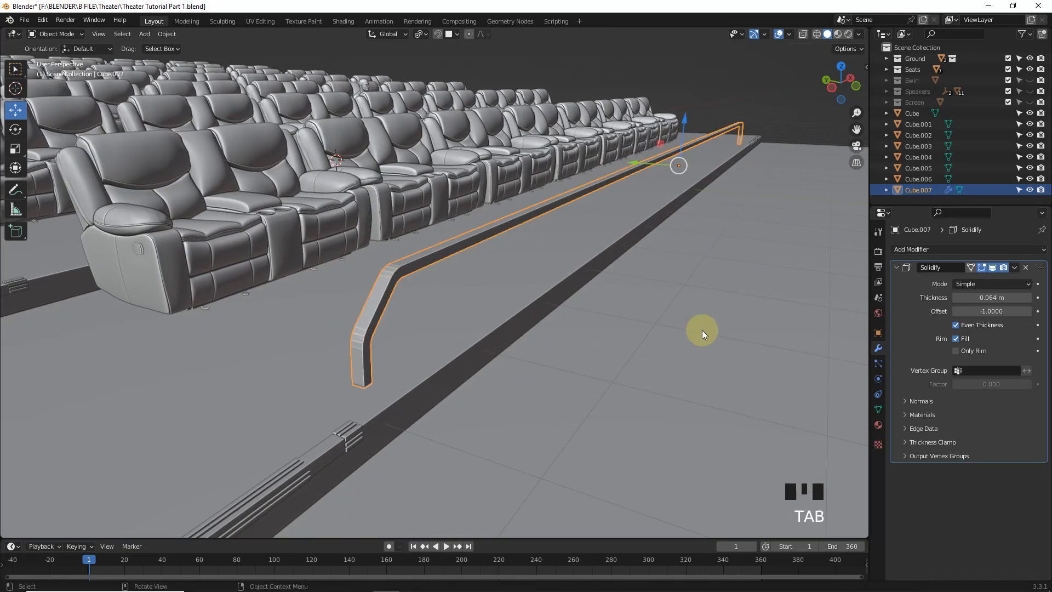
# - Add a Bevel modifier to the rail with an amount of 0.013 m and 3 segments
pyautogui.click(897, 268)
pyautogui.click(908, 250)
pyautogui.click(852, 292)
pyautogui.keyDown('shift'); pyautogui.moveTo(985, 325); pyautogui.dragTo(949, 324); pyautogui.keyUp('shift')
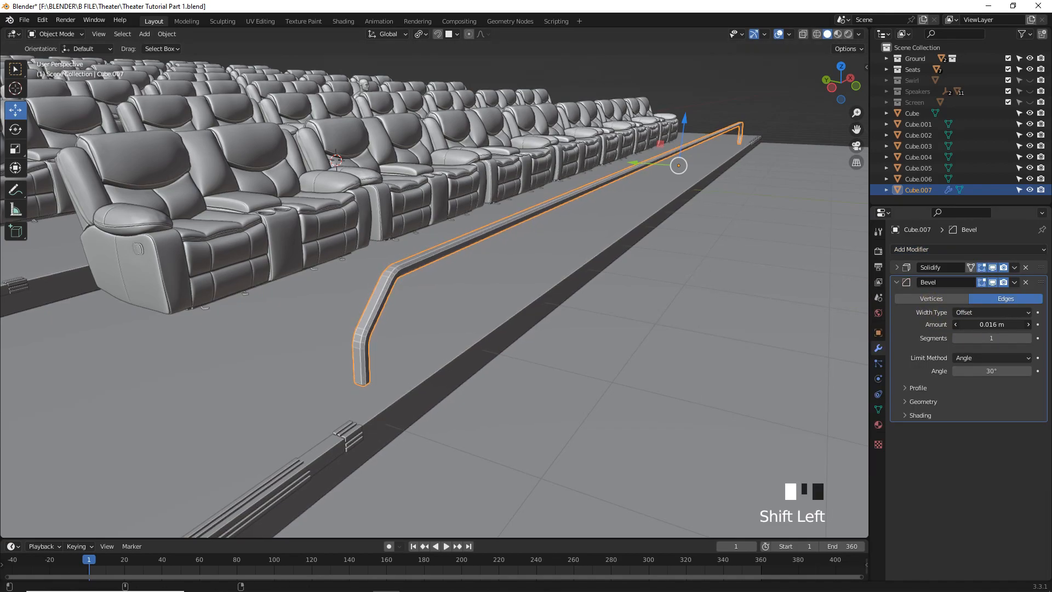
pyautogui.click(1028, 338)
pyautogui.click(1027, 338)
pyautogui.click(771, 99)
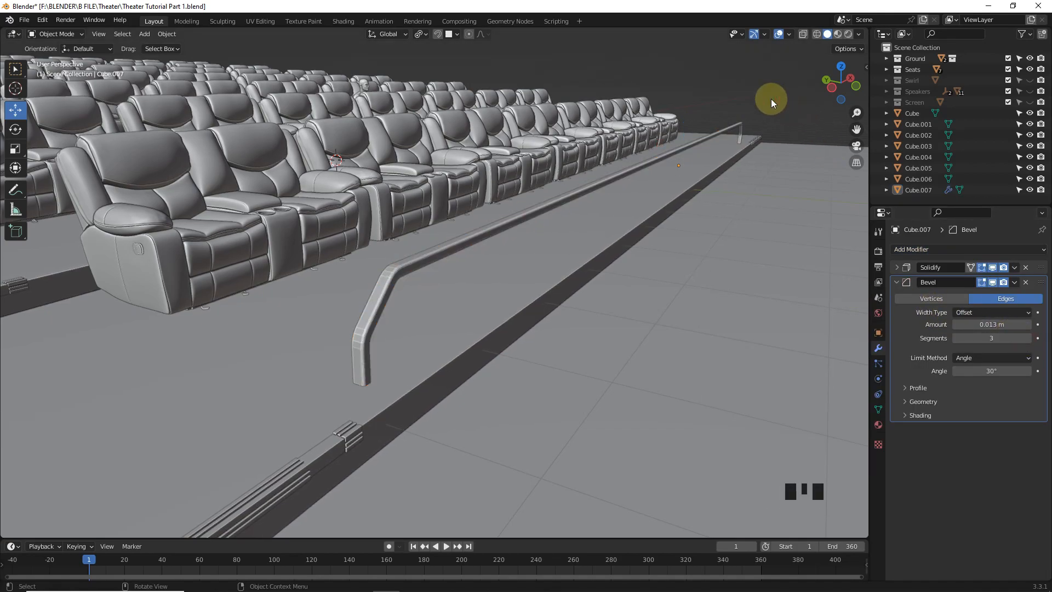
# - Place the 3D cursor at the centre of the front rail's geometry
pyautogui.click(650, 163)
pyautogui.press('Tab')
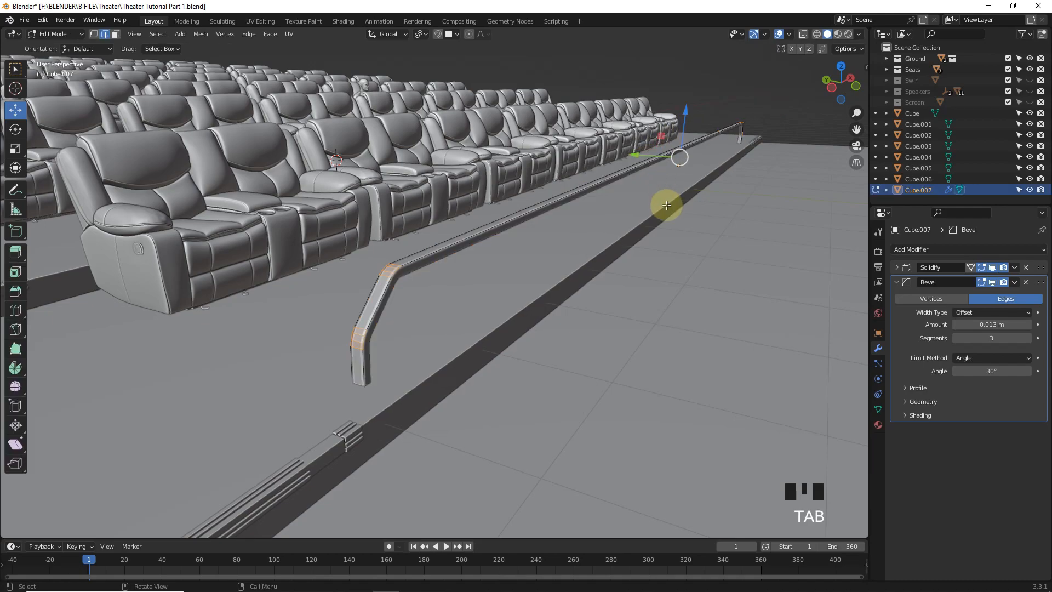
pyautogui.hotkey('shift', 's')
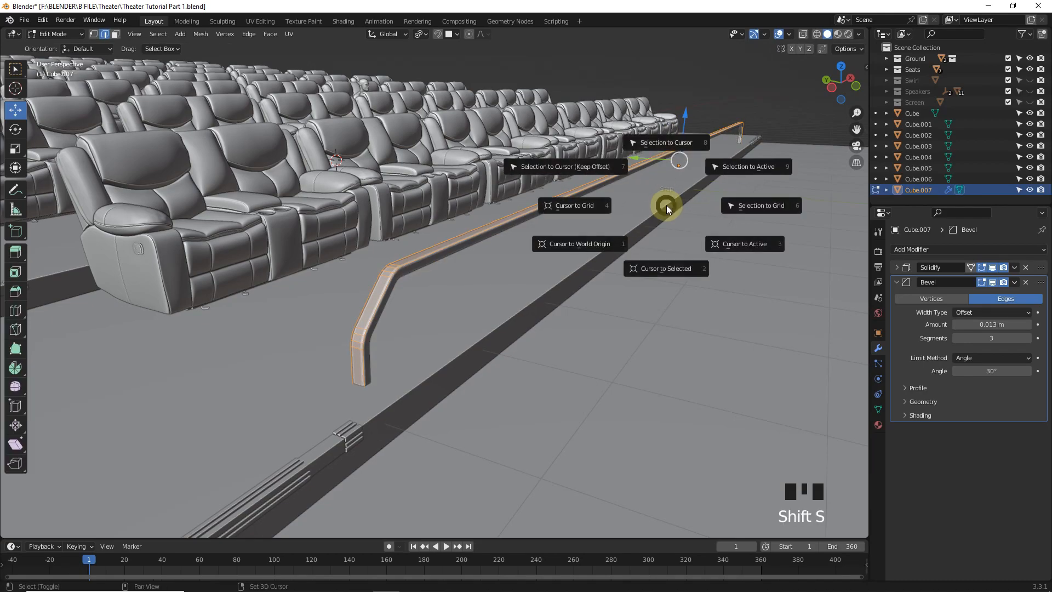
pyautogui.click(665, 270)
pyautogui.press('Tab')
# - Add a cube at the rail's centre and scale it down uniformly to 0.130
pyautogui.moveTo(670, 270); pyautogui.dragTo(623, 256, button='middle')
pyautogui.hotkey('shift', 'a')
pyautogui.moveTo(639, 170)
pyautogui.click(685, 183)
pyautogui.press('s')
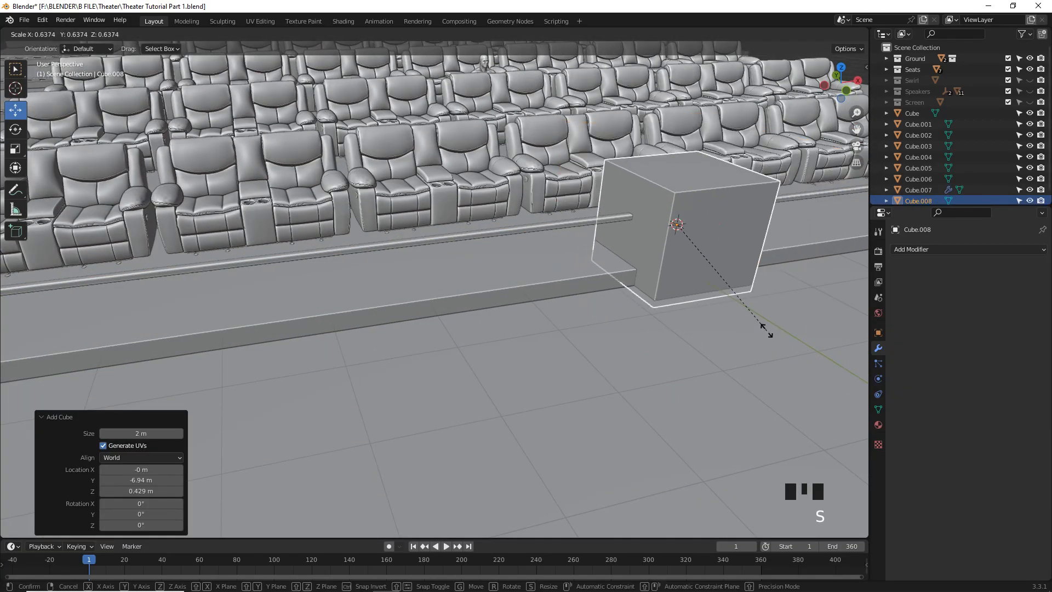
pyautogui.click(669, 251)
# - Narrow the small cube into a thin upright post by scaling X and Y to 0.099
pyautogui.press('KP_Decimal')
pyautogui.scroll(-4, 721, 224)
pyautogui.moveTo(721, 225); pyautogui.dragTo(754, 219, button='middle')
pyautogui.press('s')
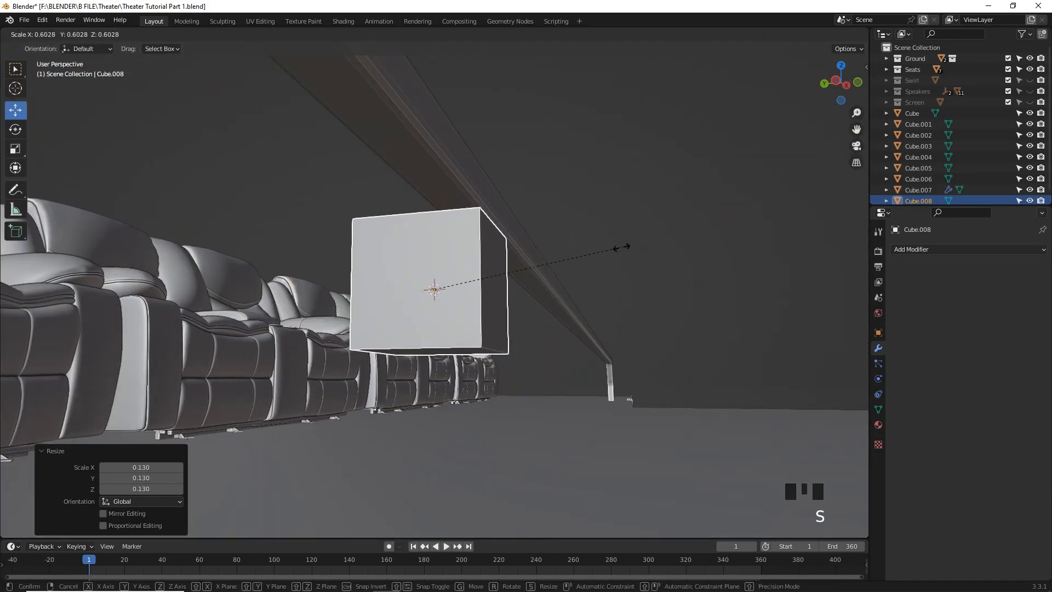
pyautogui.hotkey('shift', 'z')
pyautogui.click(465, 282)
# - Stretch the post 1.175 times along Z and thicken it about 1.93 times in X and Y
pyautogui.press('s')
pyautogui.press('z')
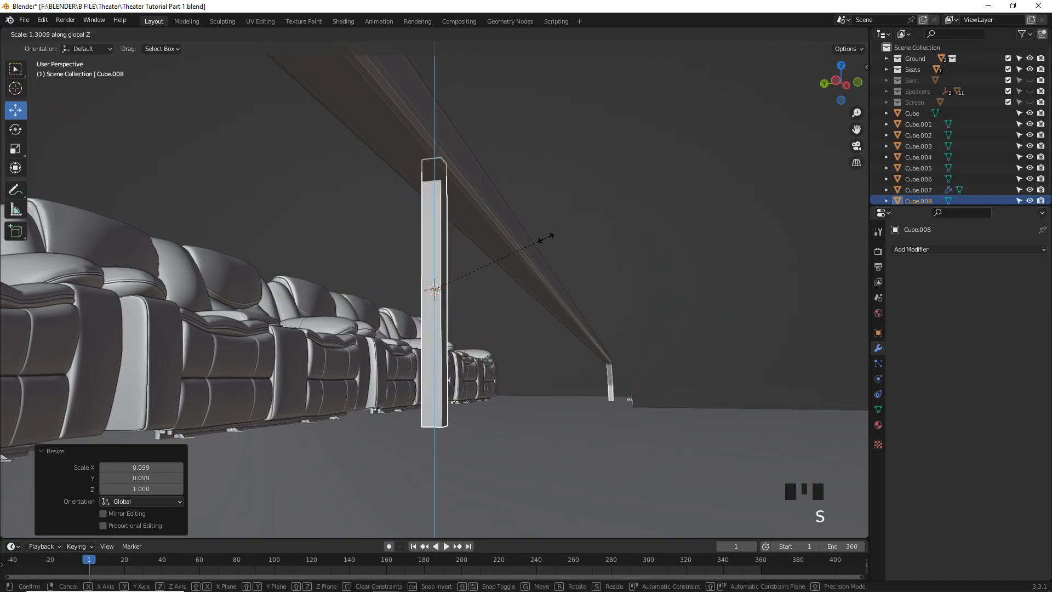
pyautogui.click(539, 241)
pyautogui.press('s')
pyautogui.hotkey('shift', 'z')
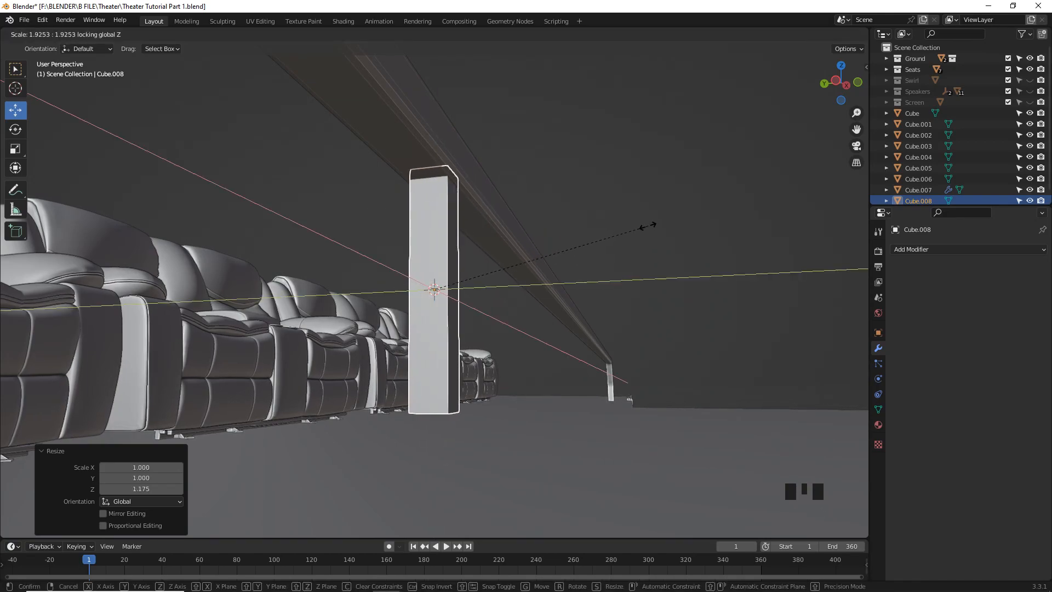
pyautogui.click(648, 226)
# - Lower the post beneath the rail and stretch it 1.806 times along Z so it spans from the rail into the floor
pyautogui.moveTo(648, 225); pyautogui.dragTo(511, 282, button='middle')
pyautogui.scroll(-4, 504, 282)
pyautogui.moveTo(434, 263); pyautogui.dragTo(435, 304)
pyautogui.press('s')
pyautogui.press('z')
pyautogui.click(553, 250)
# - Apply the scale of the railing post
pyautogui.moveTo(554, 251); pyautogui.dragTo(444, 284, button='middle')
pyautogui.click(167, 34)
pyautogui.moveTo(186, 91)
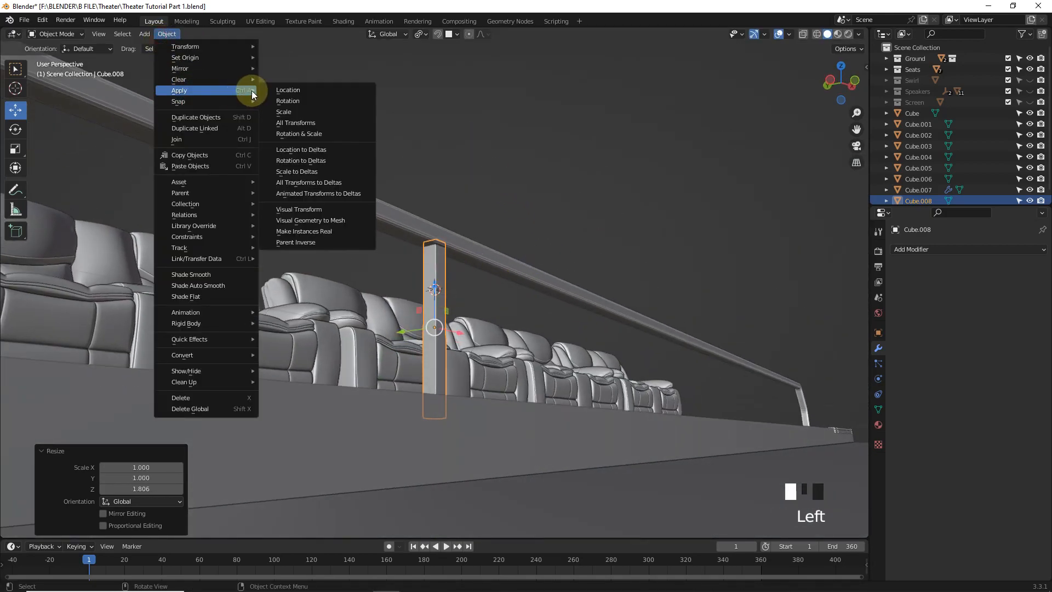
pyautogui.click(274, 107)
# - Add a Bevel modifier to the post with an amount of 0.006 m and 3 segments
pyautogui.click(956, 250)
pyautogui.click(841, 291)
pyautogui.scroll(3, 842, 291)
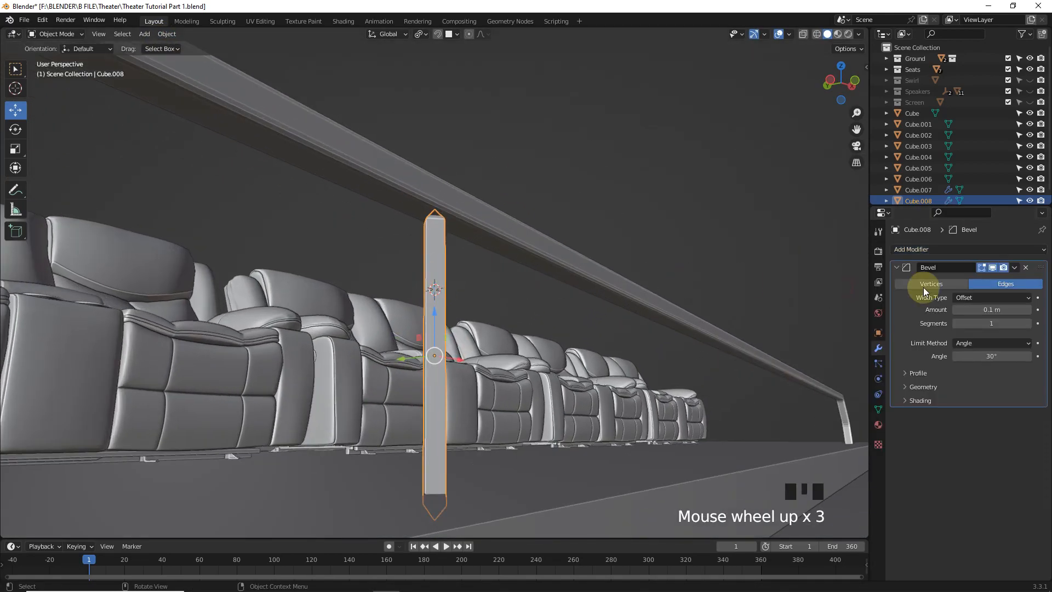
pyautogui.keyDown('shift'); pyautogui.moveTo(992, 309); pyautogui.dragTo(967, 310); pyautogui.keyUp('shift')
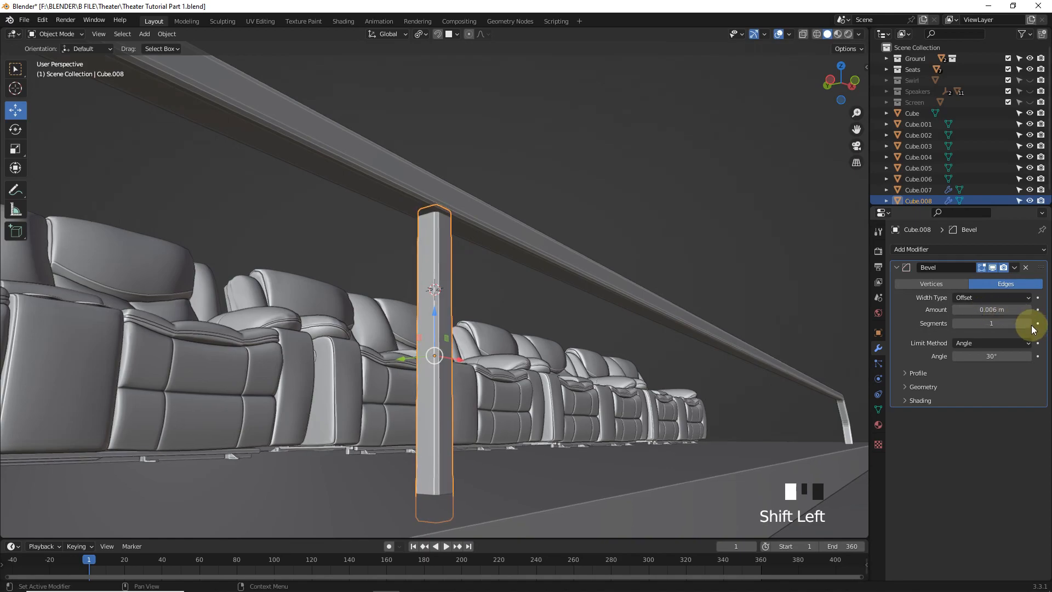
pyautogui.click(1029, 323)
pyautogui.click(1029, 325)
pyautogui.click(614, 149)
# - Add an Array modifier to the railing post with a count of 10
pyautogui.moveTo(611, 153); pyautogui.dragTo(551, 200, button='middle')
pyautogui.scroll(-3, 465, 280)
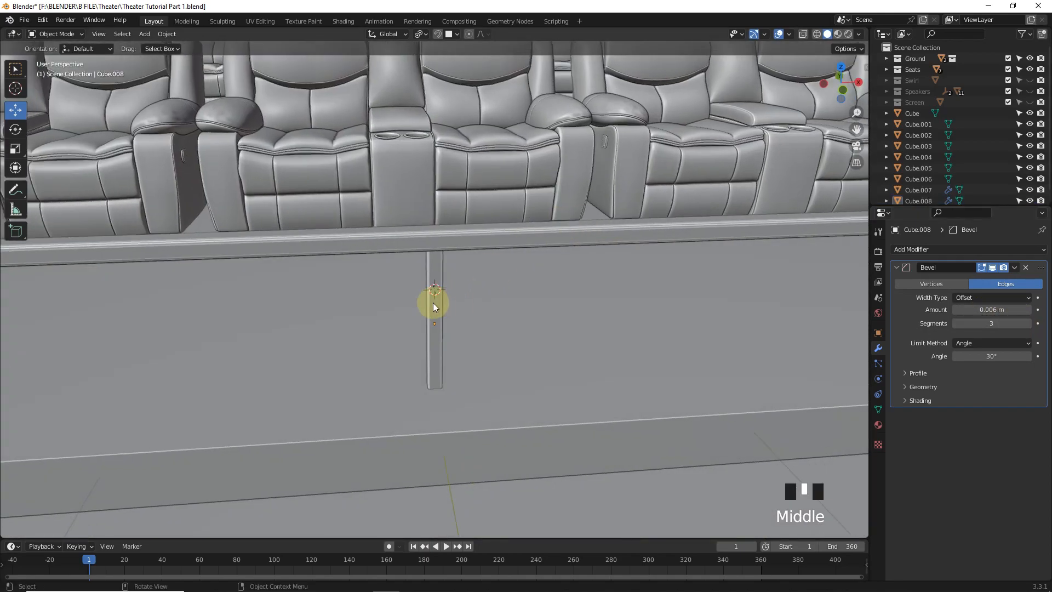
pyautogui.click(434, 305)
pyautogui.click(909, 251)
pyautogui.click(823, 279)
pyautogui.moveTo(986, 443); pyautogui.dragTo(1008, 443)
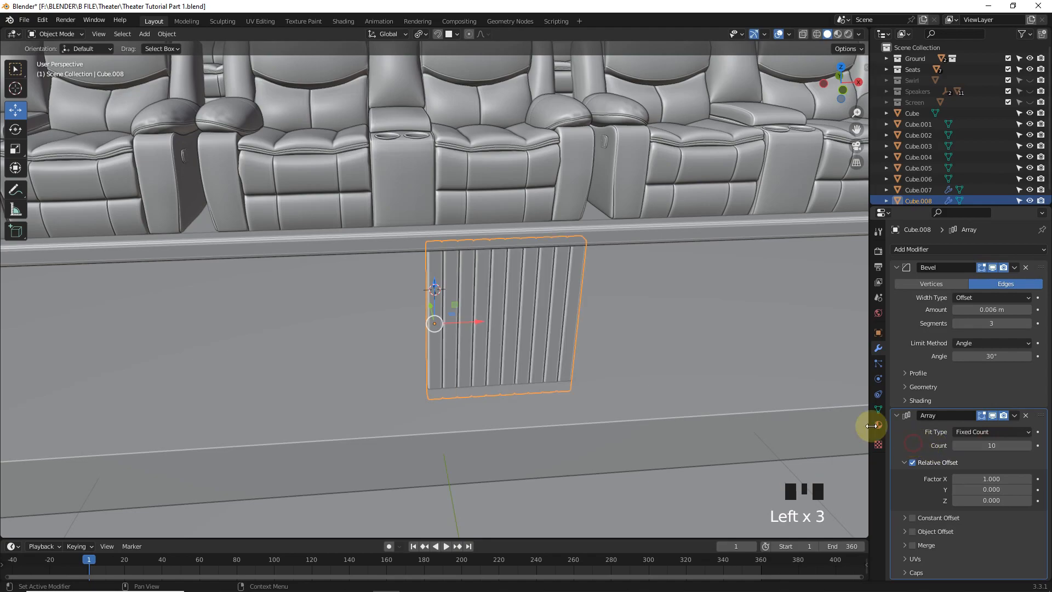
# - Move the post array about 6.79 m along negative X and increase its relative X offset to spread the posts evenly under the rail
pyautogui.press('KP_1')
pyautogui.scroll(-7, 477, 304)
pyautogui.moveTo(475, 301); pyautogui.dragTo(142, 354)
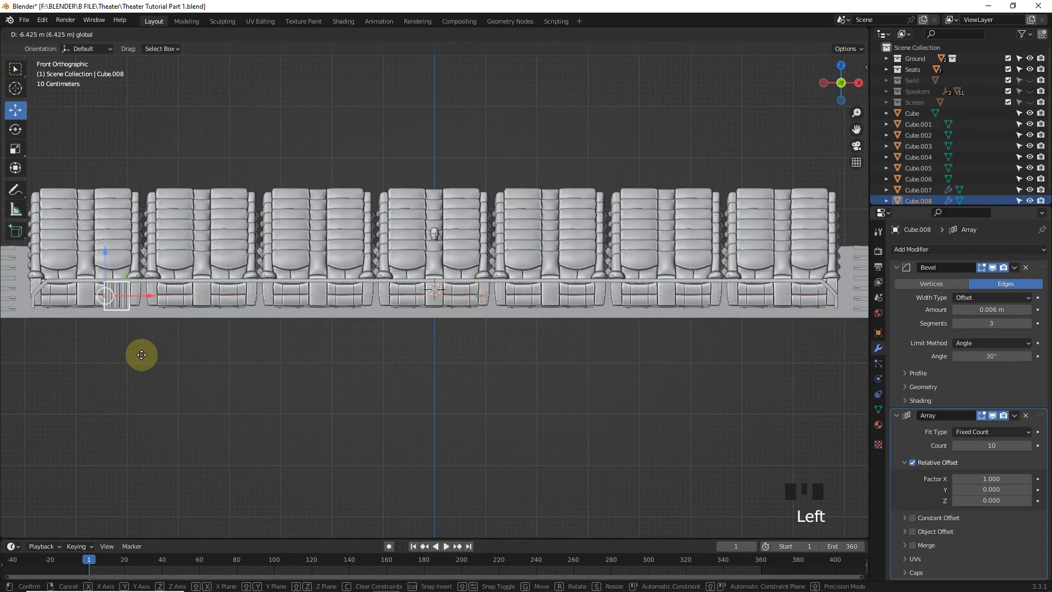
pyautogui.moveTo(31, 378); pyautogui.dragTo(822, 399)
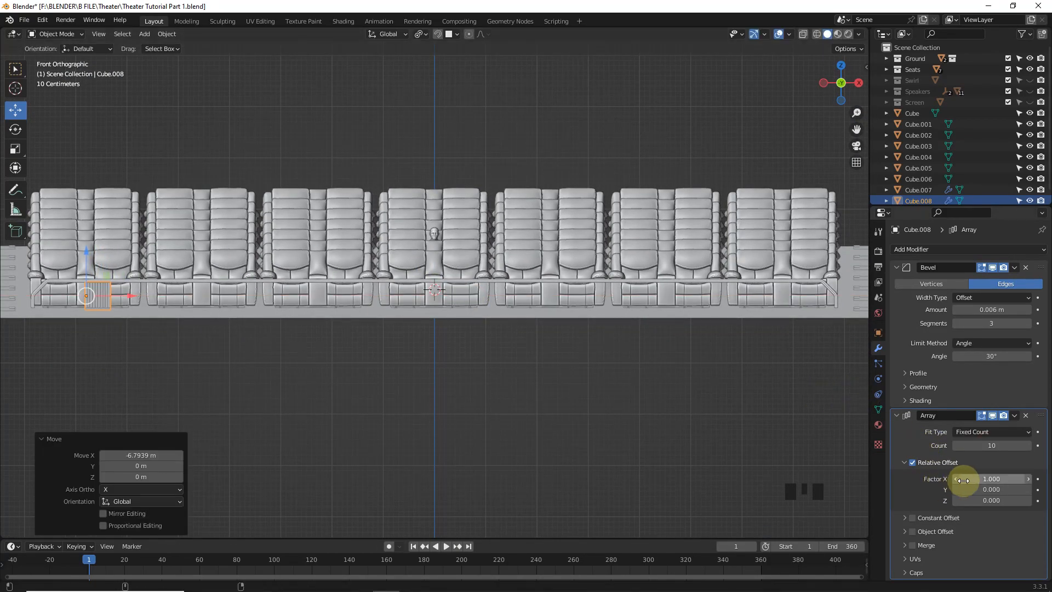
pyautogui.keyDown('shift'); pyautogui.moveTo(963, 481); pyautogui.dragTo(1012, 481); pyautogui.keyUp('shift')
pyautogui.click(607, 131)
pyautogui.moveTo(607, 132); pyautogui.dragTo(685, 217, button='middle')
pyautogui.click(684, 218)
pyautogui.click(663, 140)
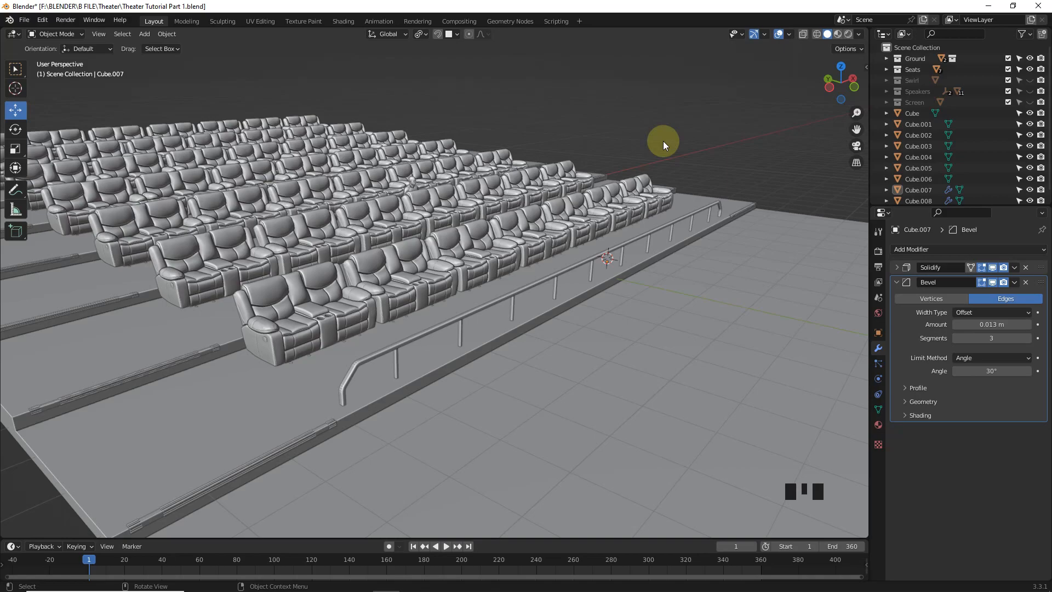
# - Make the Screen collection visible and select the movie screen plane
pyautogui.scroll(-3, 663, 141)
pyautogui.click(1030, 102)
pyautogui.click(595, 221)
# - Add a cube and move its mesh 12.024 m along X so it sits against the side edge of the tiered floor
pyautogui.press('KP_1')
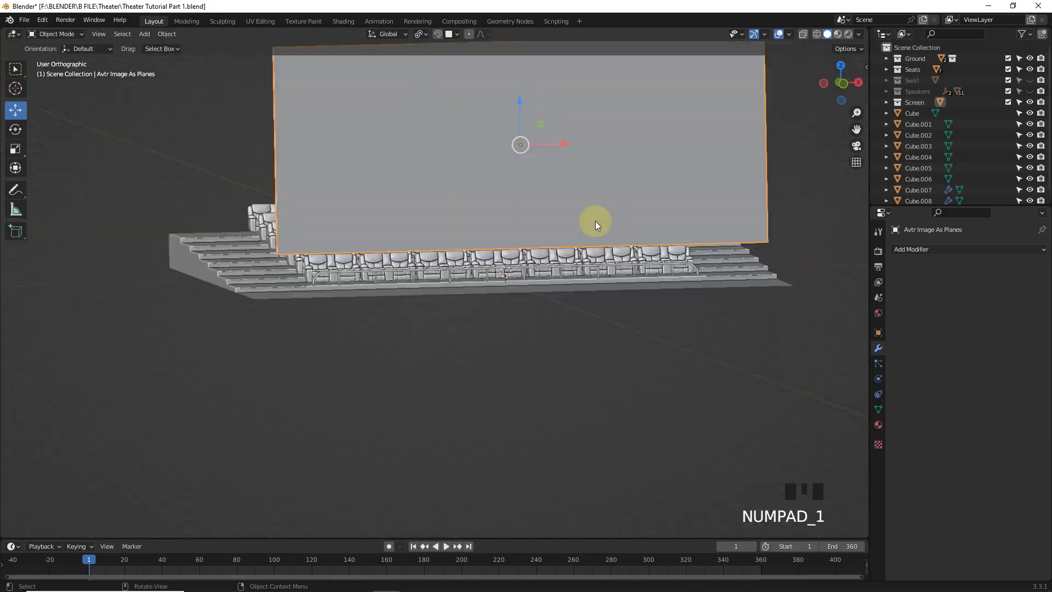
pyautogui.scroll(-1, 595, 221)
pyautogui.moveTo(590, 222)
pyautogui.keyDown('shift'); pyautogui.mouseDown(button='middle')
pyautogui.moveTo(639, 242)
pyautogui.moveTo(584, 224)
pyautogui.mouseUp(button='middle'); pyautogui.keyUp('shift')
pyautogui.hotkey('shift', 'a')
pyautogui.click(587, 211)
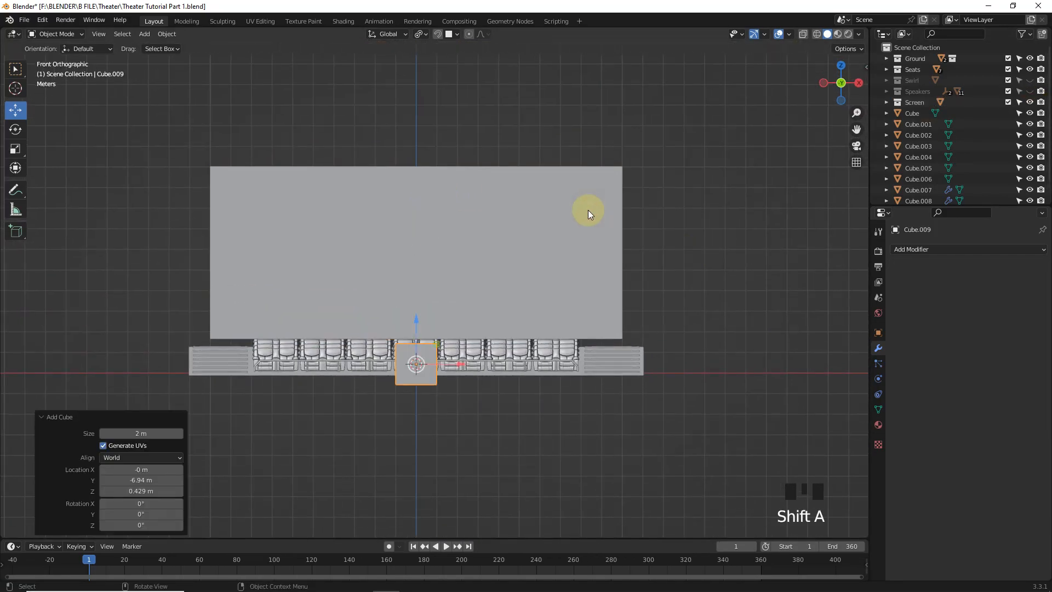
pyautogui.press('Tab')
pyautogui.moveTo(459, 364); pyautogui.dragTo(707, 334)
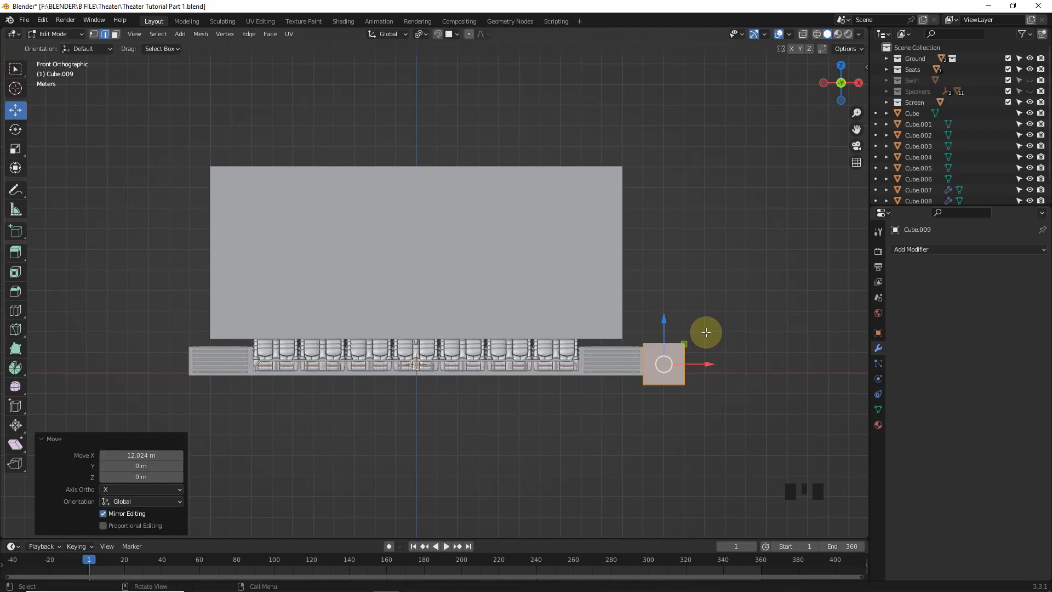
# - Stretch the side block vertically from the floor's underside to above the screen and thin it in X into a wall
pyautogui.click(816, 35)
pyautogui.moveTo(620, 307); pyautogui.dragTo(705, 359)
pyautogui.moveTo(660, 311); pyautogui.dragTo(656, 125)
pyautogui.moveTo(624, 362); pyautogui.dragTo(730, 422)
pyautogui.keyDown('shift'); pyautogui.moveTo(730, 423); pyautogui.dragTo(525, 411, button='middle'); pyautogui.keyUp('shift')
pyautogui.scroll(4, 475, 396)
pyautogui.moveTo(486, 418); pyautogui.dragTo(489, 400)
pyautogui.scroll(-4, 488, 400)
pyautogui.moveTo(470, 126); pyautogui.dragTo(550, 383)
pyautogui.moveTo(526, 252); pyautogui.dragTo(498, 254)
# - Extend the side wall's front end past the screen and its rear end 19.872 m along Y to the last seating tier
pyautogui.press('KP_3')
pyautogui.scroll(-3, 378, 265)
pyautogui.moveTo(371, 170); pyautogui.dragTo(399, 397)
pyautogui.scroll(4, 393, 260)
pyautogui.moveTo(382, 246); pyautogui.dragTo(205, 318)
pyautogui.moveTo(310, 93); pyautogui.dragTo(526, 419)
pyautogui.keyDown('shift'); pyautogui.moveTo(526, 419); pyautogui.dragTo(256, 431, button='middle'); pyautogui.keyUp('shift')
pyautogui.moveTo(169, 256); pyautogui.dragTo(582, 332)
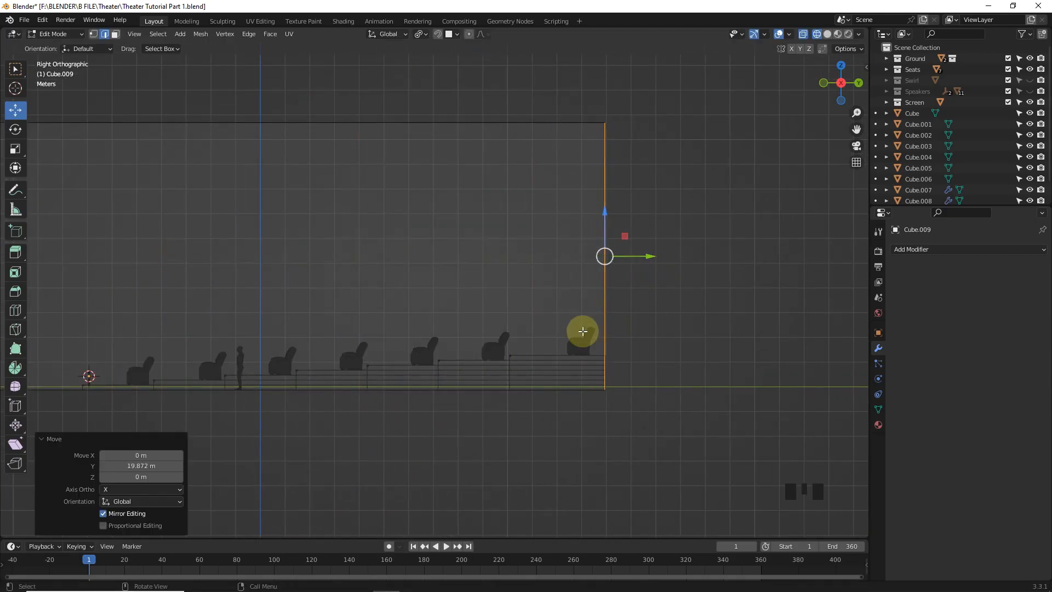
pyautogui.moveTo(583, 332); pyautogui.dragTo(583, 296, button='middle')
pyautogui.press('Tab')
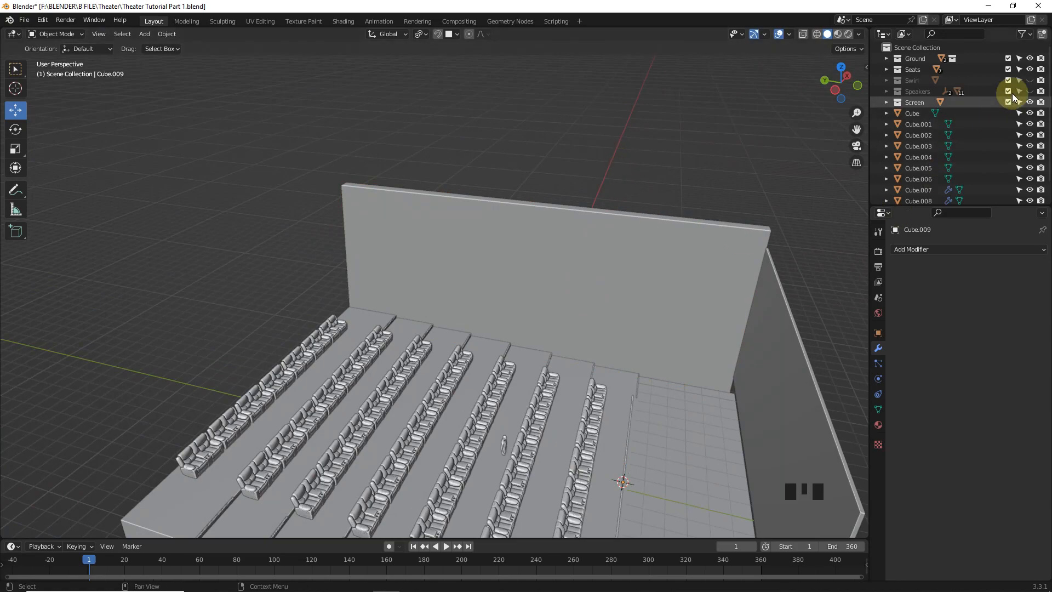
# - Rotate the decorative panel from the Swirl collection 90° about Z to match the side wall
pyautogui.click(496, 341)
pyautogui.keyDown('shift'); pyautogui.moveTo(497, 341); pyautogui.dragTo(417, 274, button='middle'); pyautogui.keyUp('shift')
pyautogui.write('r90')
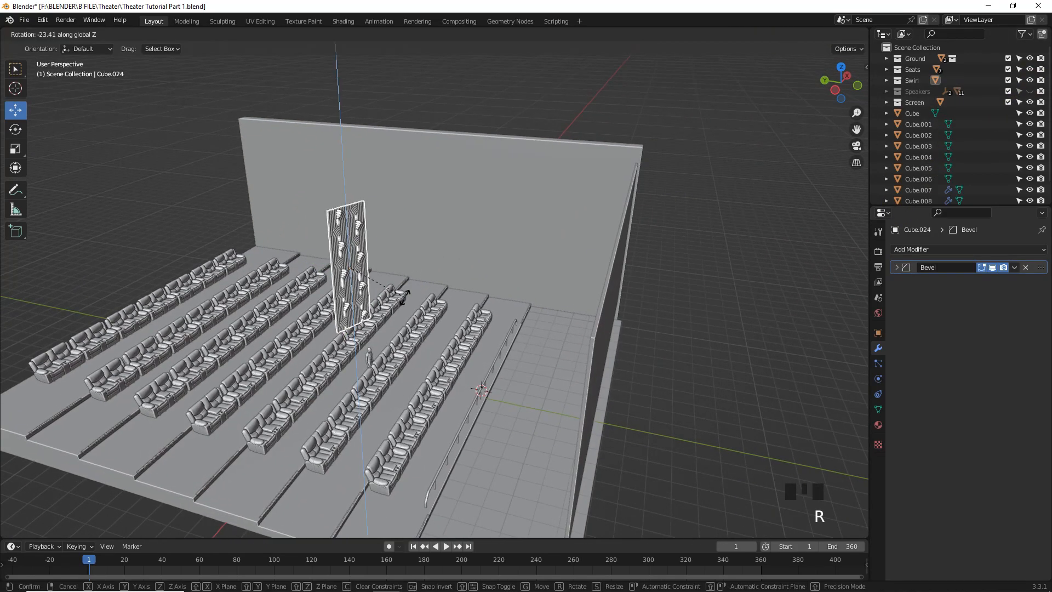
pyautogui.press('Return')
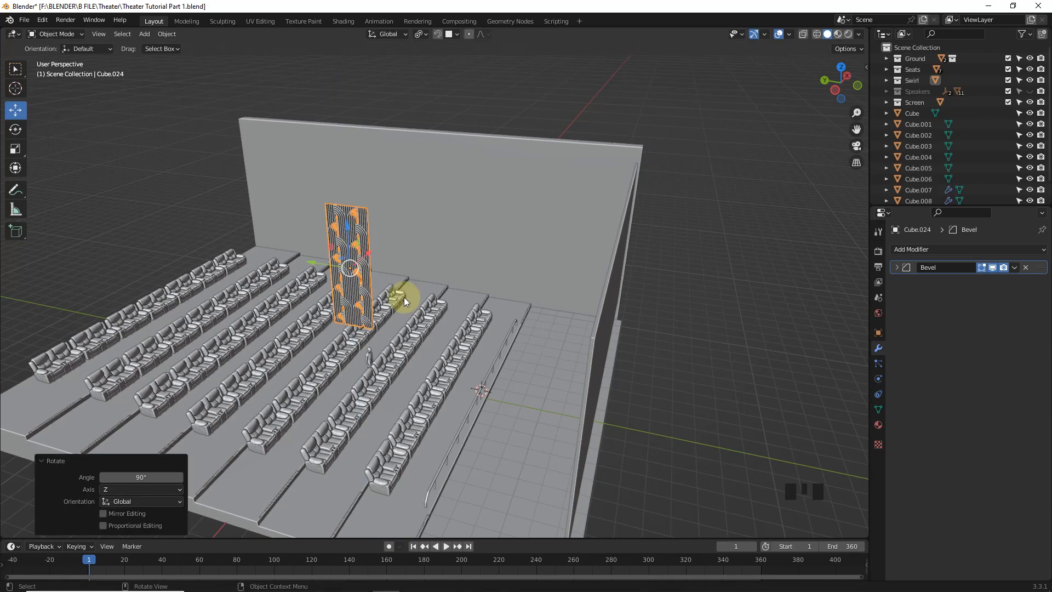
# - Array the swirl panel with count 6 and relative offsets X 0 and Y 2, and distribute the row along the side wall, raised 0.16 m
pyautogui.press('KP_3')
pyautogui.click(817, 34)
pyautogui.scroll(2, 617, 183)
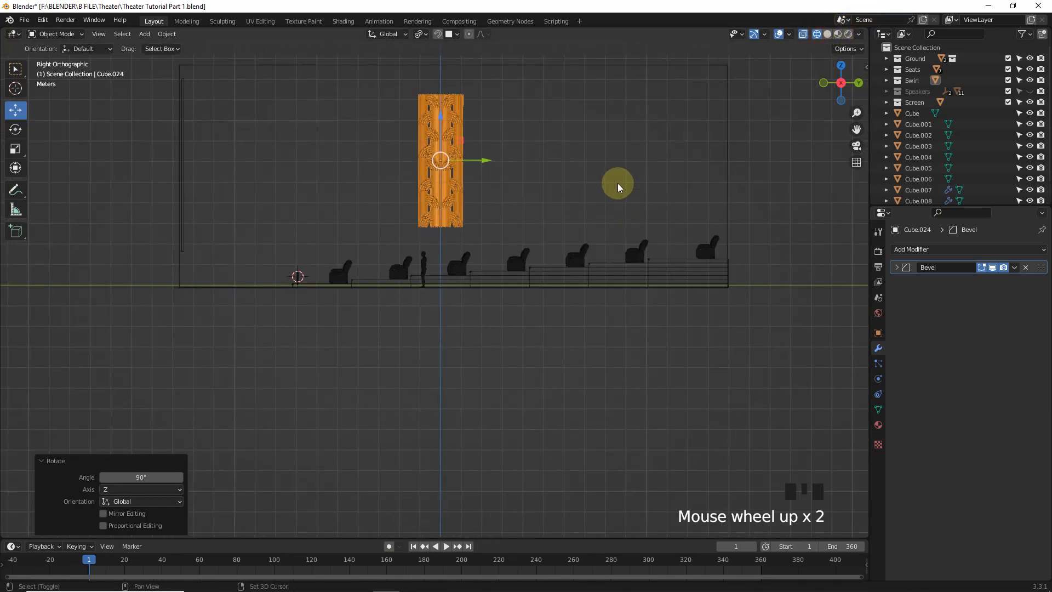
pyautogui.keyDown('shift'); pyautogui.moveTo(617, 183); pyautogui.dragTo(615, 259, button='middle'); pyautogui.keyUp('shift')
pyautogui.click(912, 249)
pyautogui.click(880, 277)
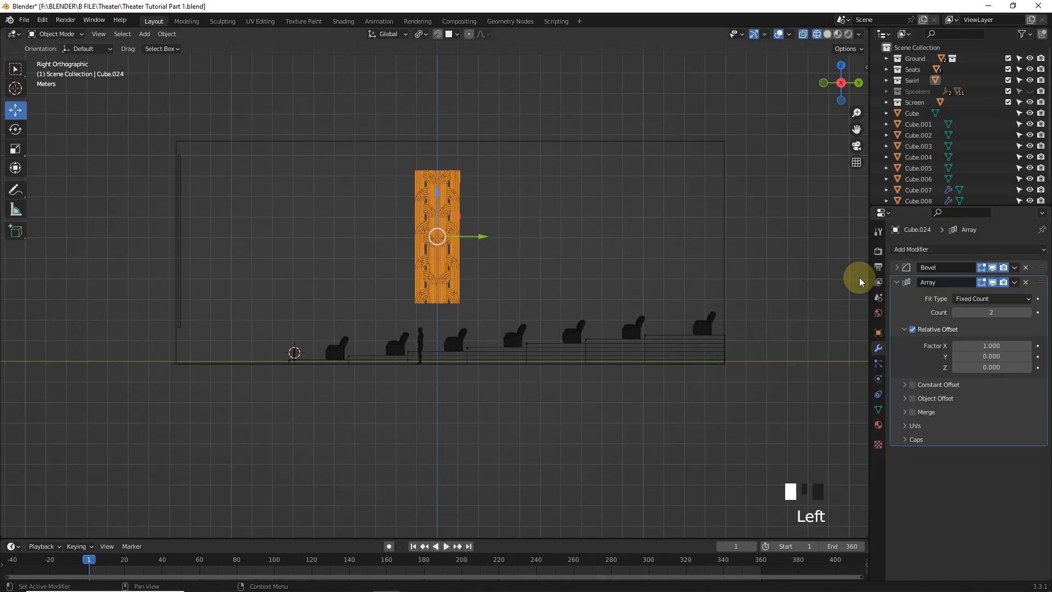
pyautogui.doubleClick(977, 312)
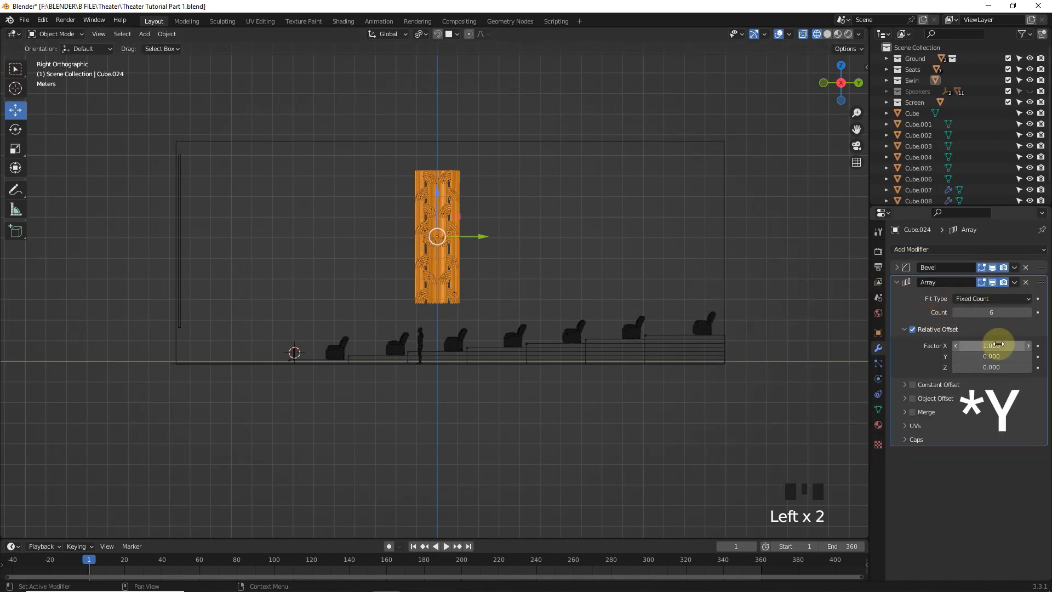
pyautogui.moveTo(964, 357); pyautogui.dragTo(938, 360)
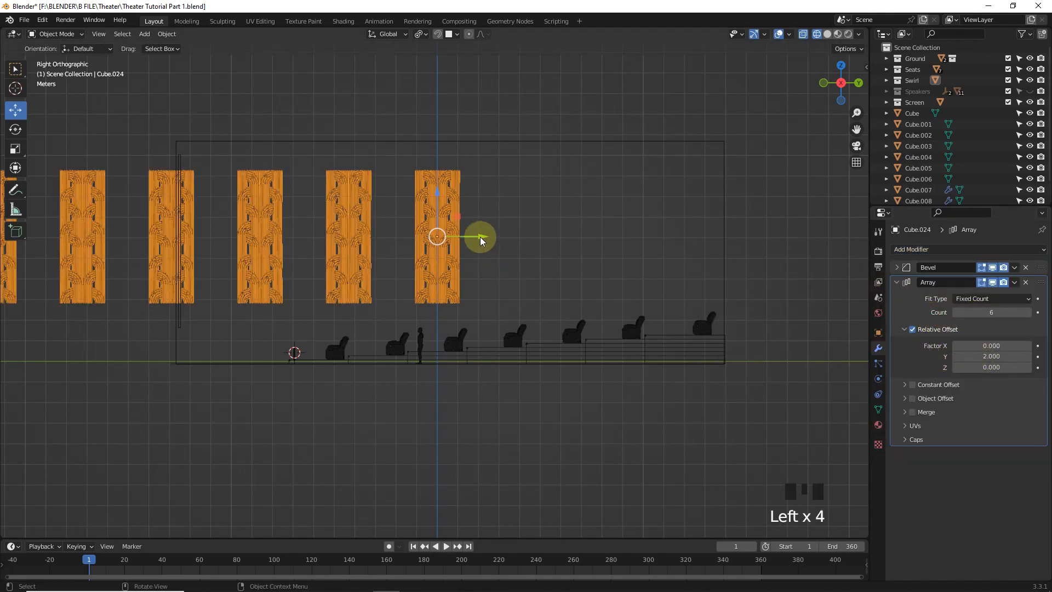
pyautogui.moveTo(481, 241); pyautogui.dragTo(843, 272)
pyautogui.moveTo(674, 208); pyautogui.dragTo(679, 206)
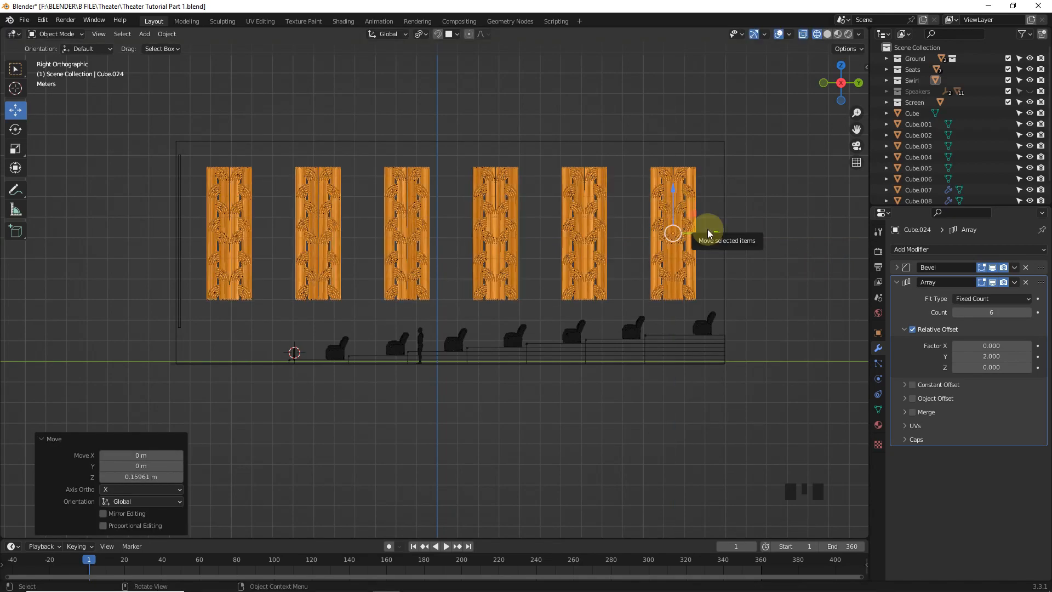
# - Cut a vertical edge loop in the side wall and slide it to the centre line of the fourth swirl panel from the screen
pyautogui.click(442, 140)
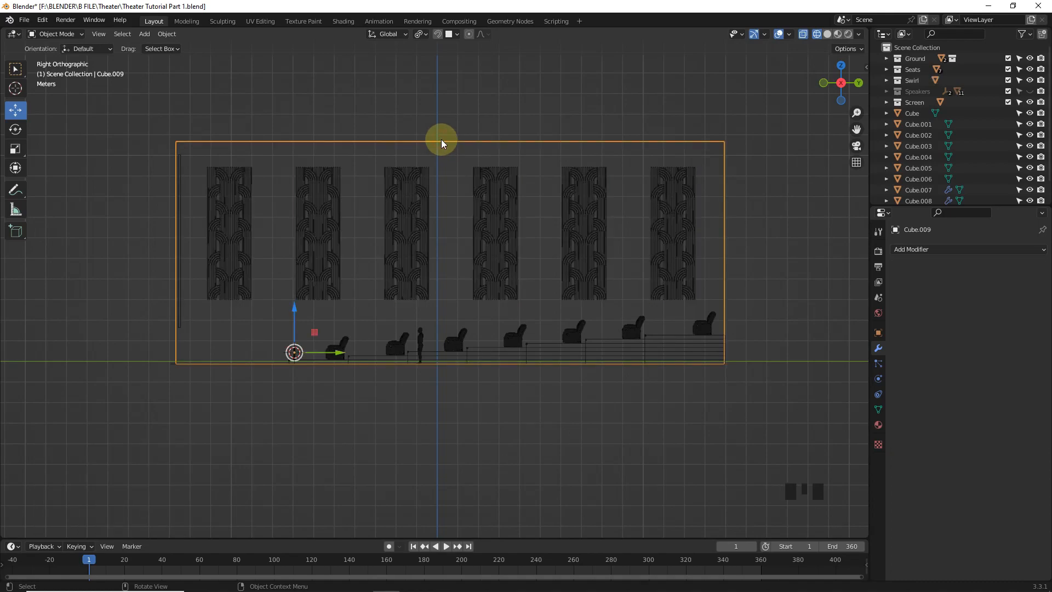
pyautogui.press('Tab')
pyautogui.click(584, 95)
pyautogui.hotkey('ctrl', 'r')
pyautogui.click(503, 155)
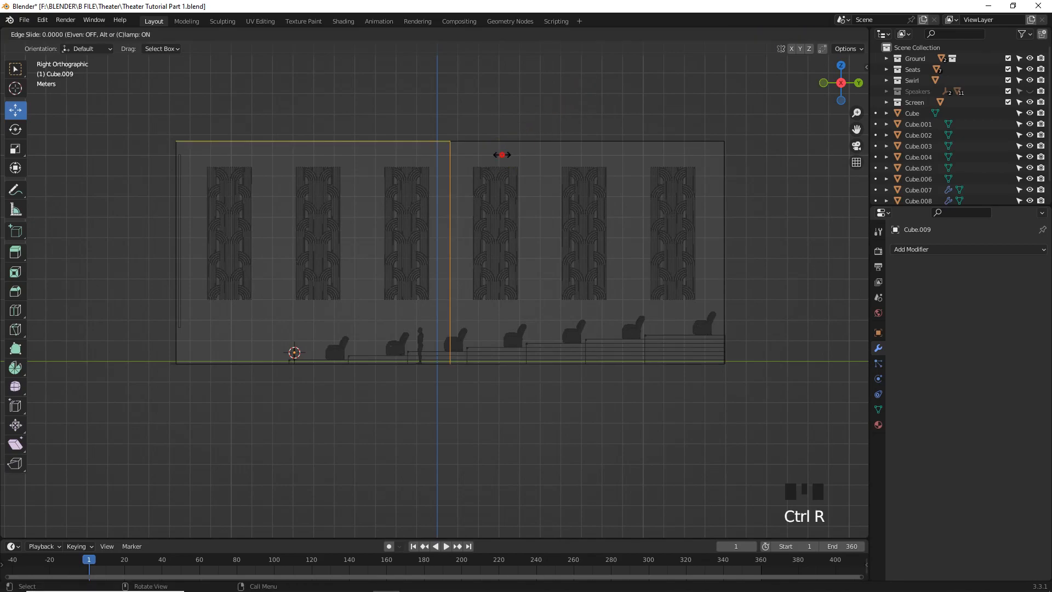
pyautogui.click(564, 172)
pyautogui.scroll(4, 566, 364)
pyautogui.keyDown('shift'); pyautogui.moveTo(566, 364); pyautogui.dragTo(579, 298, button='middle'); pyautogui.keyUp('shift')
pyautogui.press('g')
pyautogui.press('g')
pyautogui.click(644, 319)
pyautogui.scroll(-4, 650, 324)
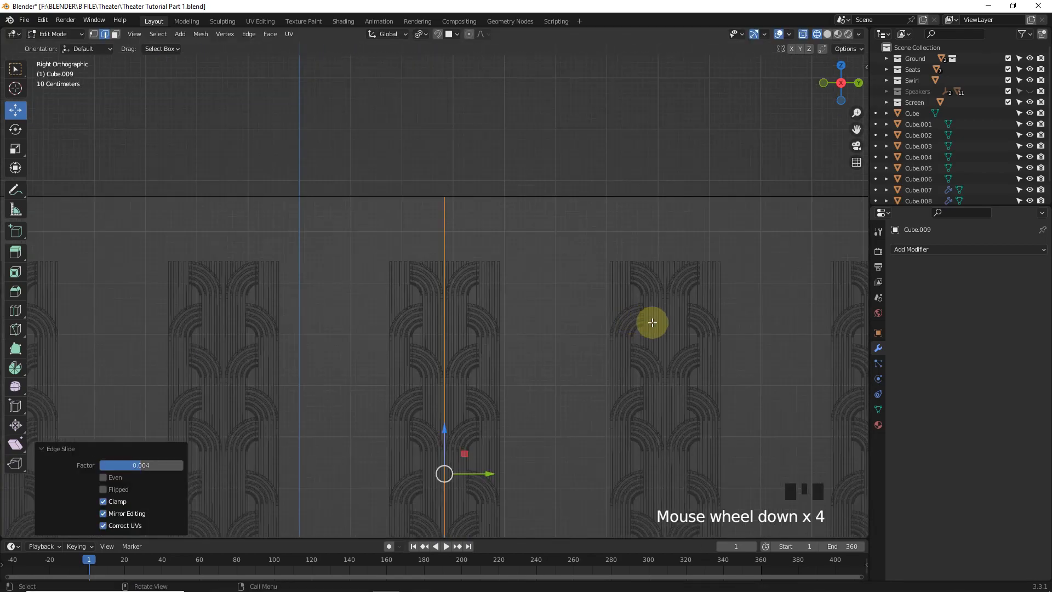
# - Cut vertical edge loops in the side wall at the centres of the two rearmost swirl panels
pyautogui.hotkey('ctrl', 'r')
pyautogui.click(515, 122)
pyautogui.click(623, 215)
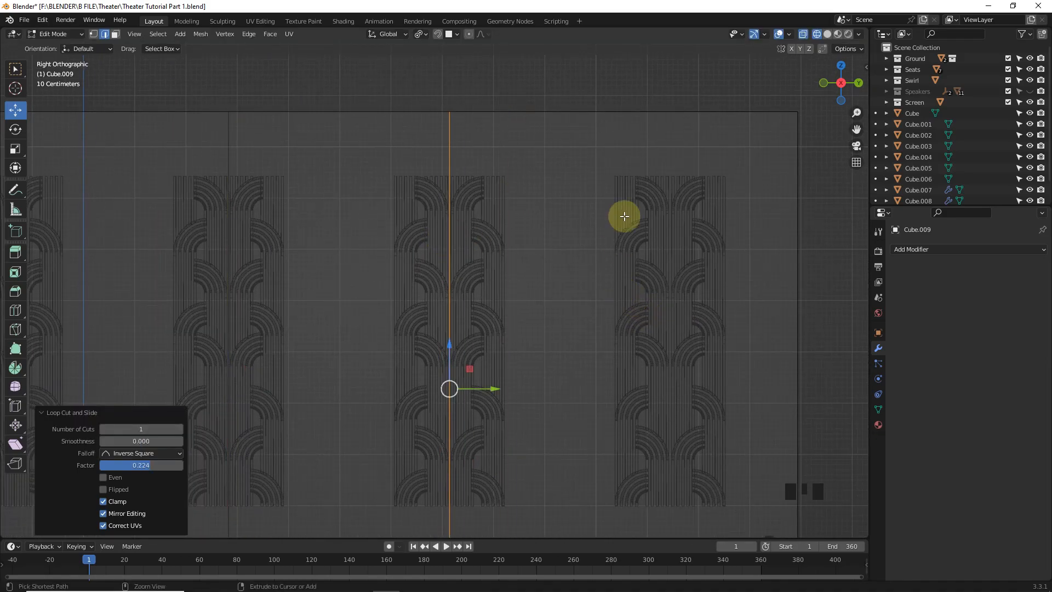
pyautogui.hotkey('ctrl', 'r')
pyautogui.click(762, 258)
pyautogui.click(750, 271)
# - Cut vertical edge loops in the side wall at the centres of the third and second swirl panels from the screen
pyautogui.keyDown('shift'); pyautogui.moveTo(397, 256); pyautogui.dragTo(804, 244, button='middle'); pyautogui.keyUp('shift')
pyautogui.hotkey('ctrl', 'r')
pyautogui.click(382, 128)
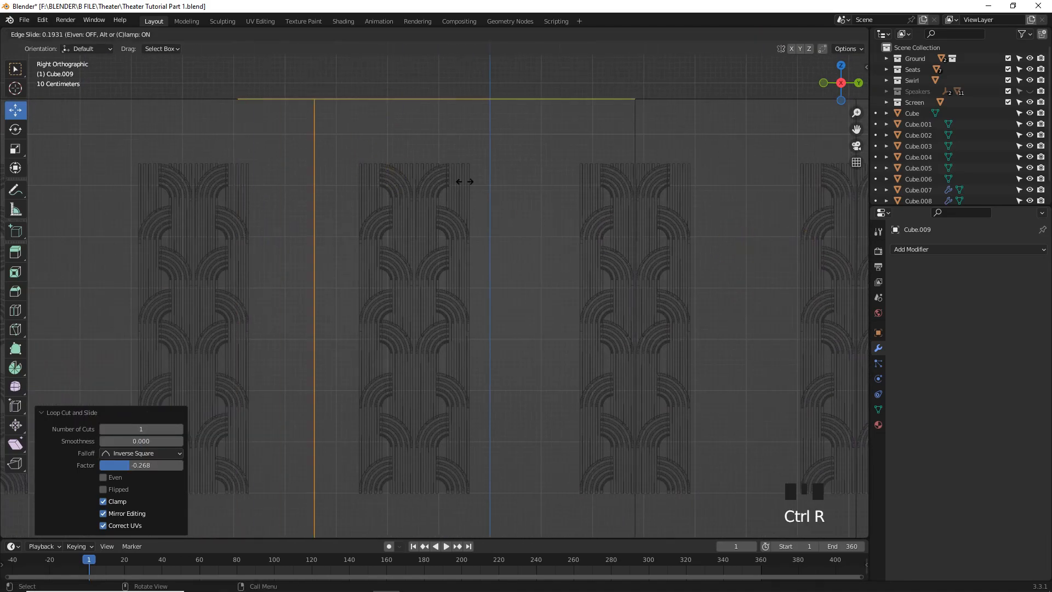
pyautogui.click(619, 261)
pyautogui.keyDown('shift'); pyautogui.moveTo(416, 373); pyautogui.dragTo(438, 378, button='middle'); pyautogui.keyUp('shift')
pyautogui.hotkey('ctrl', 'r')
pyautogui.click(435, 92)
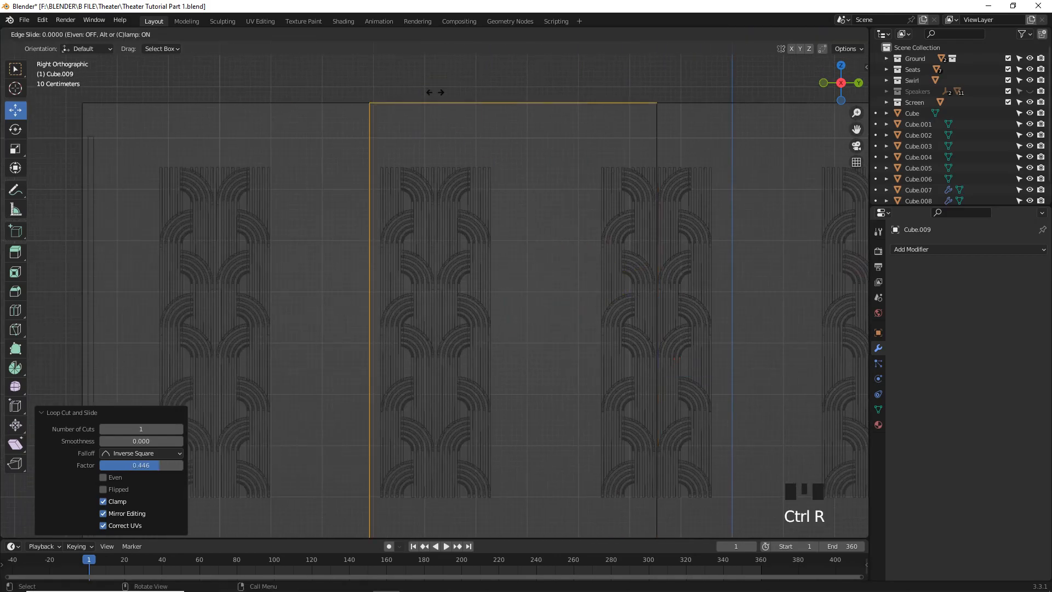
pyautogui.click(508, 167)
# - Cut a vertical edge loop in the side wall at the centre of the swirl panel nearest the screen
pyautogui.scroll(-4, 478, 323)
pyautogui.scroll(4, 498, 113)
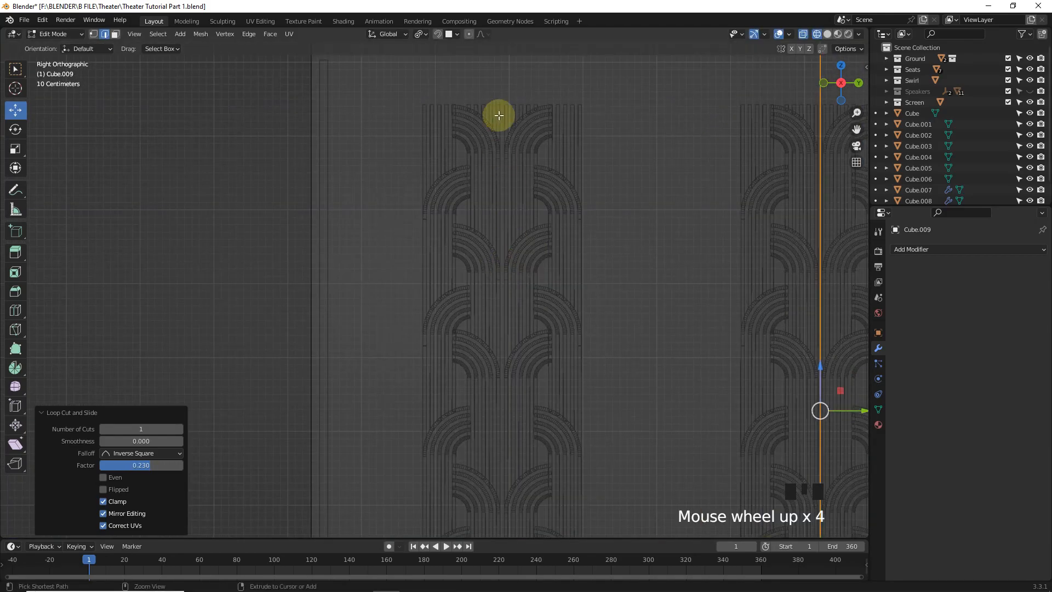
pyautogui.hotkey('ctrl', 'r')
pyautogui.keyDown('shift'); pyautogui.moveTo(579, 163); pyautogui.dragTo(499, 374, button='middle'); pyautogui.keyUp('shift')
pyautogui.click(433, 187)
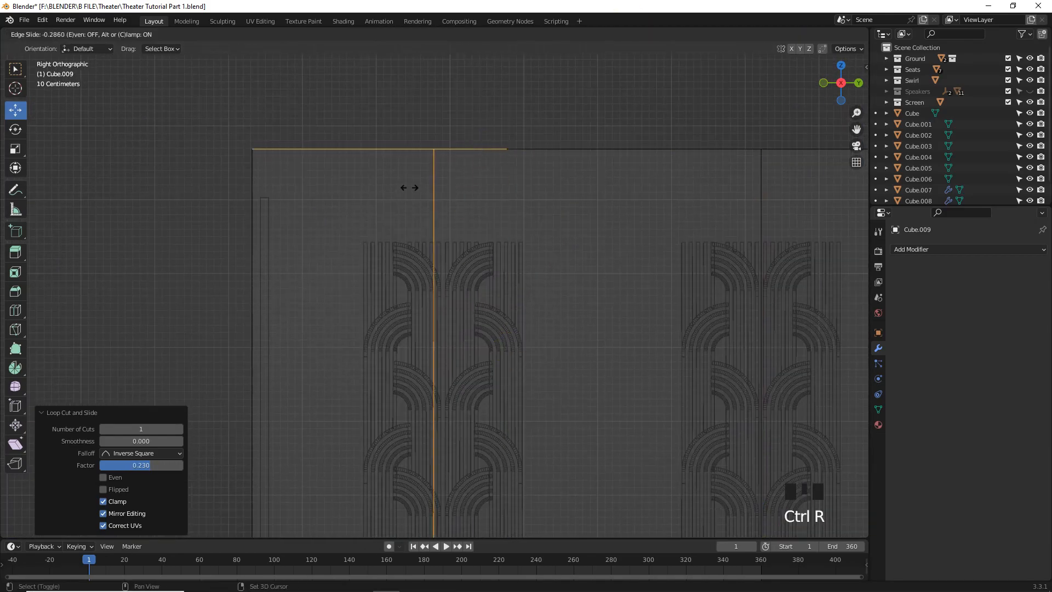
pyautogui.click(504, 234)
pyautogui.scroll(-5, 483, 240)
pyautogui.scroll(-4, 459, 224)
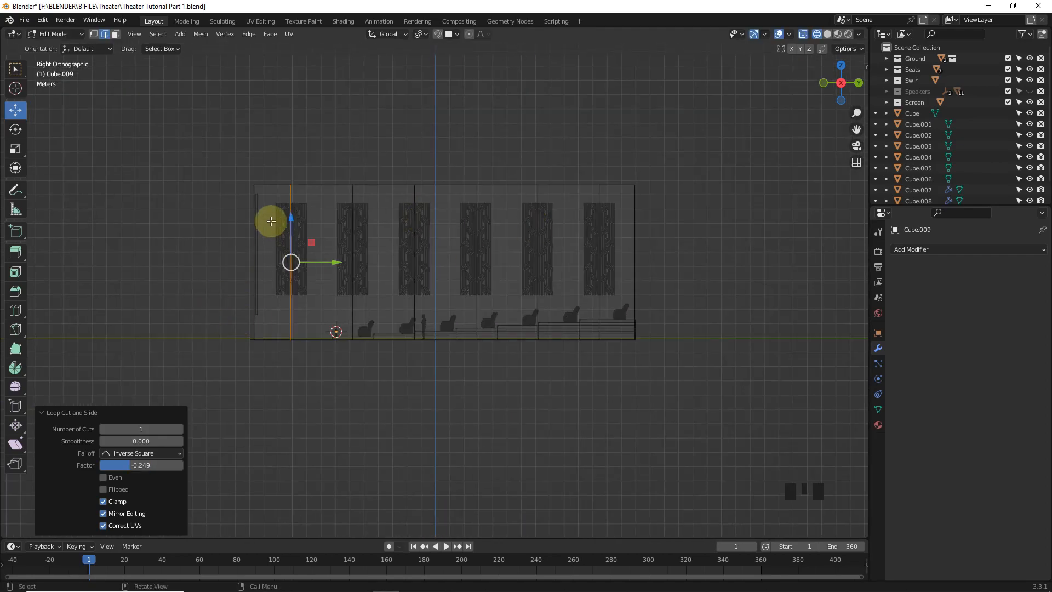
# - Bevel the six vertical edge loops of the side wall by about 1.26 m with one segment to frame the swirl panels
pyautogui.keyDown('alt'); pyautogui.keyDown('shift'); pyautogui.click(352, 227); pyautogui.keyUp('shift'); pyautogui.keyUp('alt')
pyautogui.keyDown('alt'); pyautogui.keyDown('shift'); pyautogui.click(414, 237); pyautogui.keyUp('shift'); pyautogui.keyUp('alt')
pyautogui.keyDown('alt'); pyautogui.keyDown('shift'); pyautogui.click(476, 247); pyautogui.keyUp('shift'); pyautogui.keyUp('alt')
pyautogui.keyDown('alt'); pyautogui.keyDown('shift'); pyautogui.click(538, 253); pyautogui.keyUp('shift'); pyautogui.keyUp('alt')
pyautogui.keyDown('alt'); pyautogui.keyDown('shift'); pyautogui.click(599, 260); pyautogui.keyUp('shift'); pyautogui.keyUp('alt')
pyautogui.scroll(4, 610, 258)
pyautogui.hotkey('ctrl', 'b')
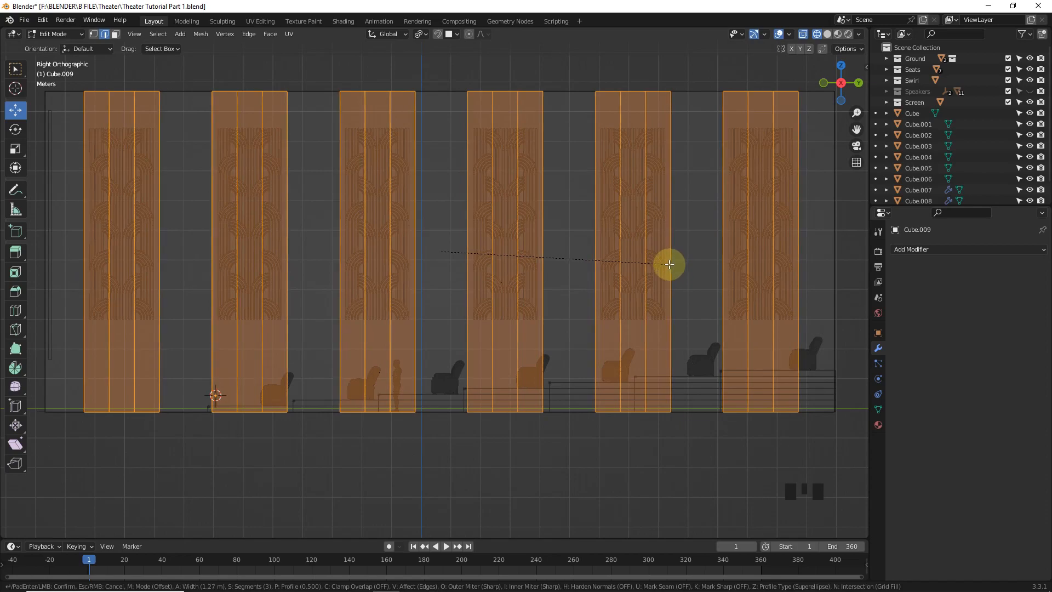
pyautogui.click(669, 264)
# - Cut two horizontal edge loops along the side wall and place them just above and just below the swirl panels
pyautogui.hotkey('ctrl', 'r')
pyautogui.scroll(1, 608, 182)
pyautogui.scroll(-1, 616, 183)
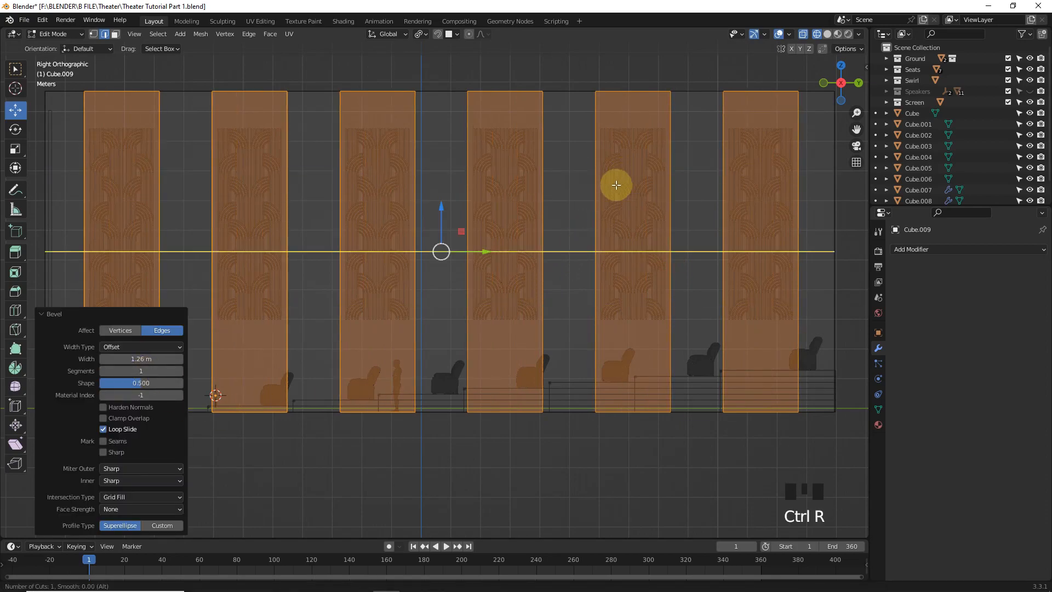
pyautogui.scroll(1, 615, 185)
pyautogui.click(616, 185)
pyautogui.rightClick(616, 185)
pyautogui.keyDown('alt'); pyautogui.click(578, 198); pyautogui.keyUp('alt')
pyautogui.moveTo(444, 171); pyautogui.dragTo(464, 377)
pyautogui.scroll(-1, 554, 320)
pyautogui.click(601, 469)
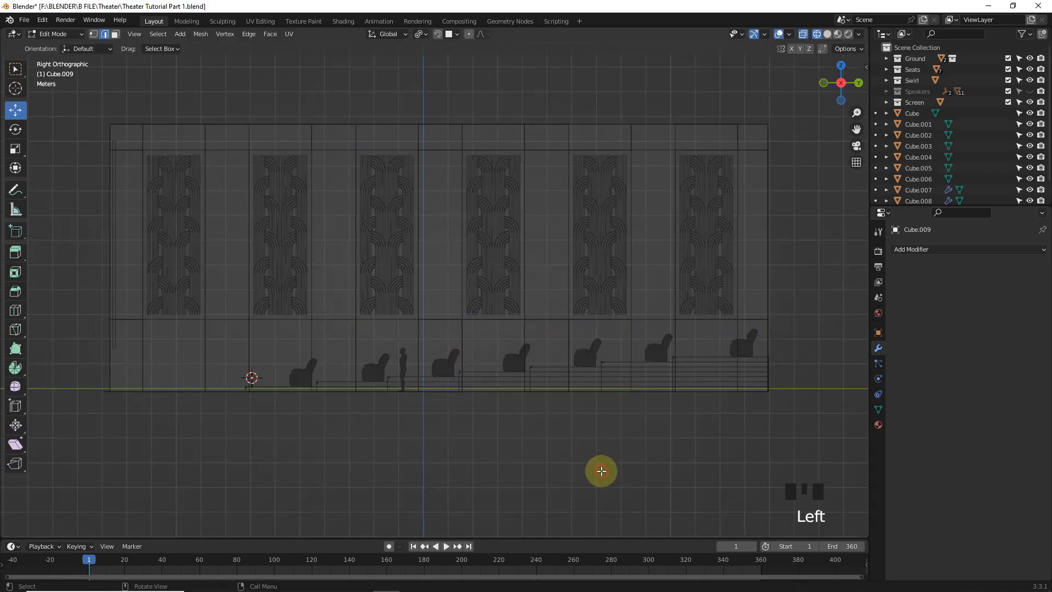
# - Extrude the six panel-sized faces about 0.33 m into the side wall to form recesses
pyautogui.moveTo(601, 469); pyautogui.dragTo(727, 167, button='middle')
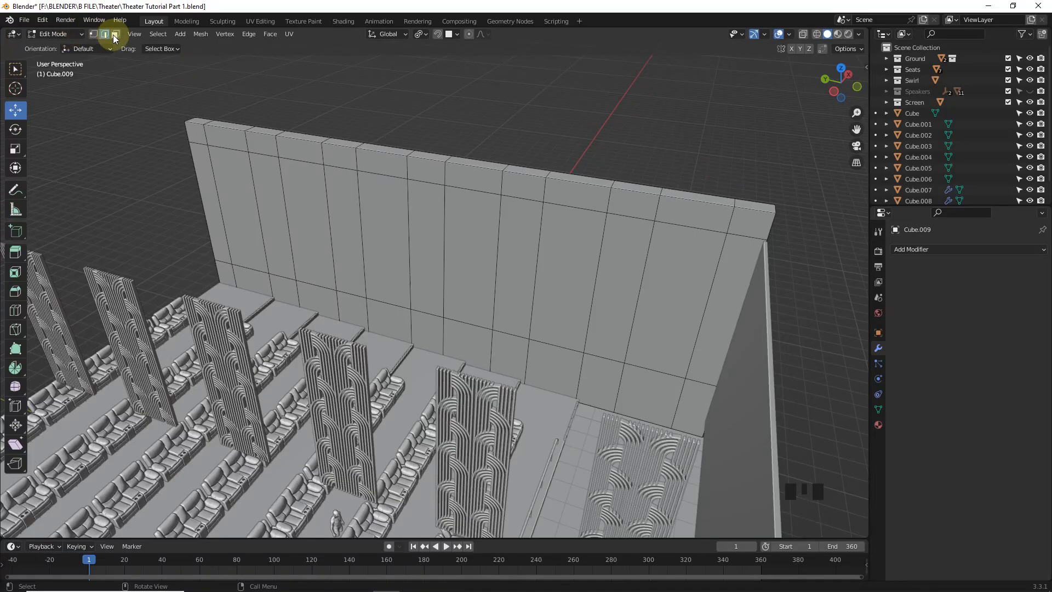
pyautogui.click(241, 197)
pyautogui.keyDown('shift'); pyautogui.click(307, 202); pyautogui.keyUp('shift')
pyautogui.keyDown('shift'); pyautogui.click(381, 203); pyautogui.keyUp('shift')
pyautogui.keyDown('shift'); pyautogui.click(470, 180); pyautogui.keyUp('shift')
pyautogui.keyDown('shift'); pyautogui.click(559, 219); pyautogui.keyUp('shift')
pyautogui.keyDown('shift'); pyautogui.click(654, 268); pyautogui.keyUp('shift')
pyautogui.scroll(2, 561, 275)
pyautogui.moveTo(646, 275); pyautogui.dragTo(583, 281, button='middle')
pyautogui.press('e')
pyautogui.click(671, 278)
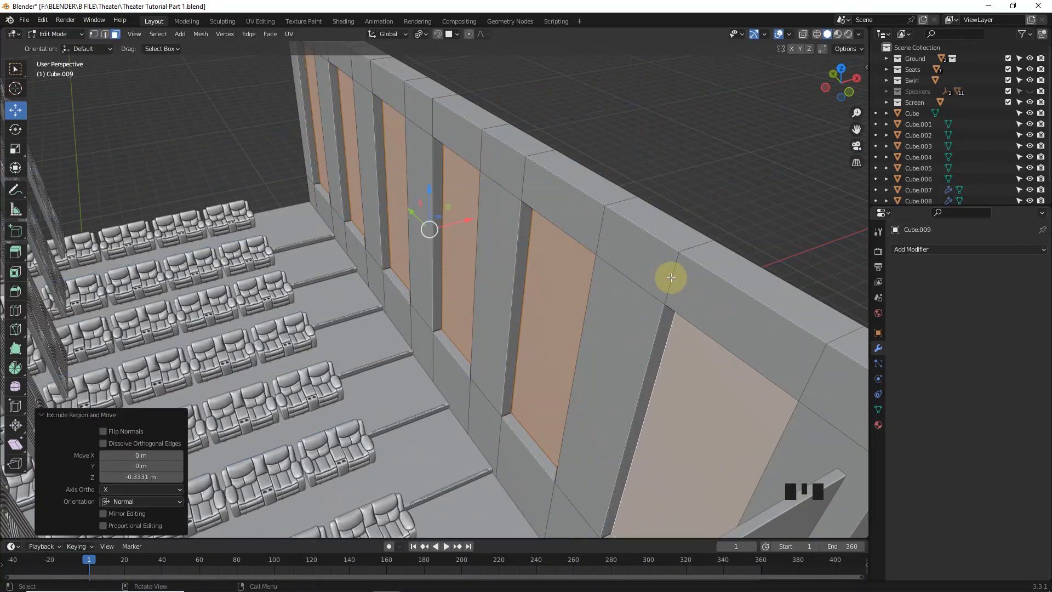
# - Cut a centred edge loop around the inner sides of the three rearmost recesses
pyautogui.moveTo(669, 277); pyautogui.dragTo(246, 204, button='middle')
pyautogui.hotkey('ctrl', 'r')
pyautogui.click(177, 235)
pyautogui.rightClick(176, 235)
pyautogui.hotkey('ctrl', 'r')
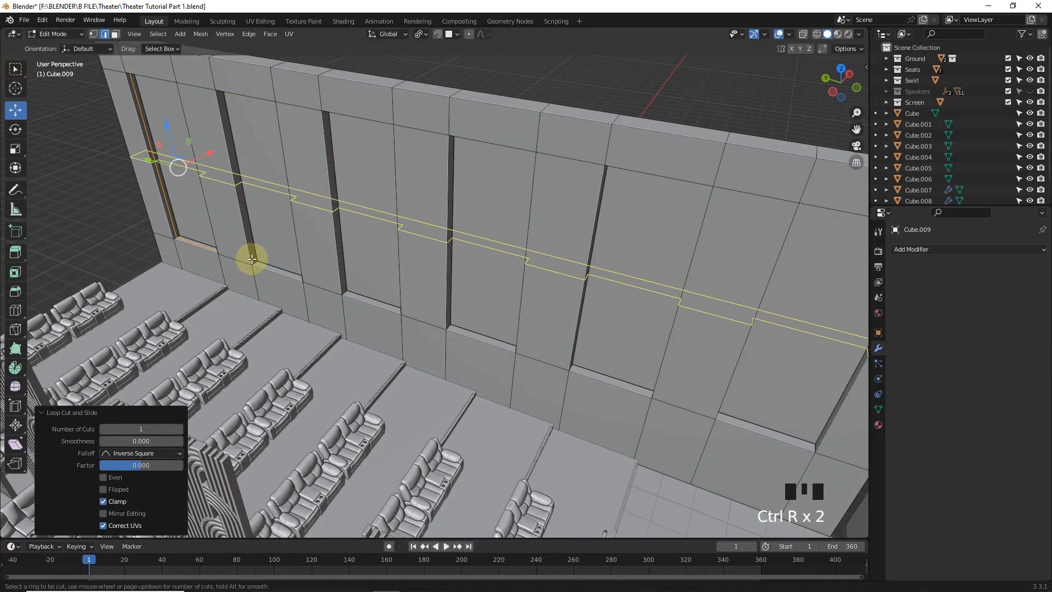
pyautogui.click(255, 264)
pyautogui.rightClick(256, 264)
pyautogui.hotkey('ctrl', 'r')
pyautogui.click(344, 294)
# - Cut a centred edge loop around the inner sides of the three recesses nearest the screen
pyautogui.hotkey('ctrl', 'r')
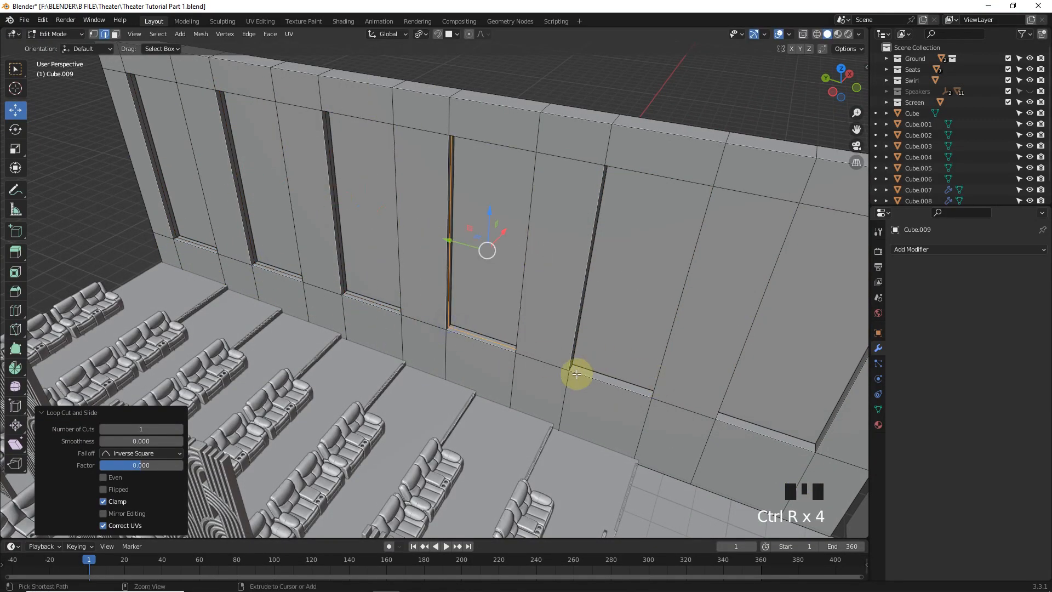
pyautogui.hotkey('ctrl', 'r')
pyautogui.click(572, 370)
pyautogui.rightClick(571, 370)
pyautogui.hotkey('ctrl', 'r')
pyautogui.click(815, 446)
pyautogui.rightClick(815, 446)
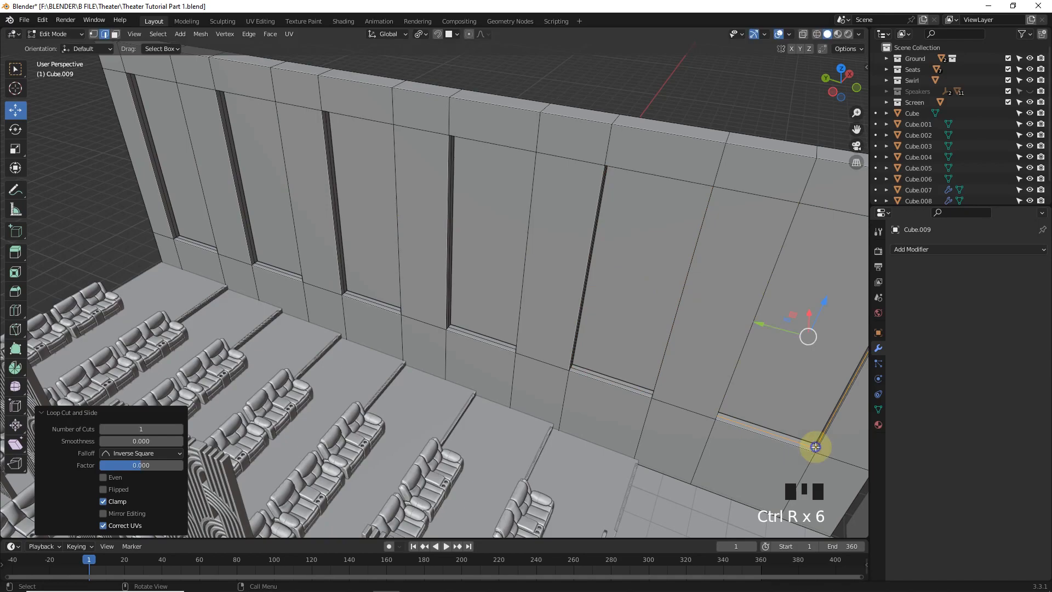
# - Select one face strip around the inner sides of each of the six wall recesses
pyautogui.click(177, 235)
pyautogui.keyDown('alt'); pyautogui.click(176, 236); pyautogui.keyUp('alt')
pyautogui.moveTo(243, 276); pyautogui.dragTo(277, 247, button='middle')
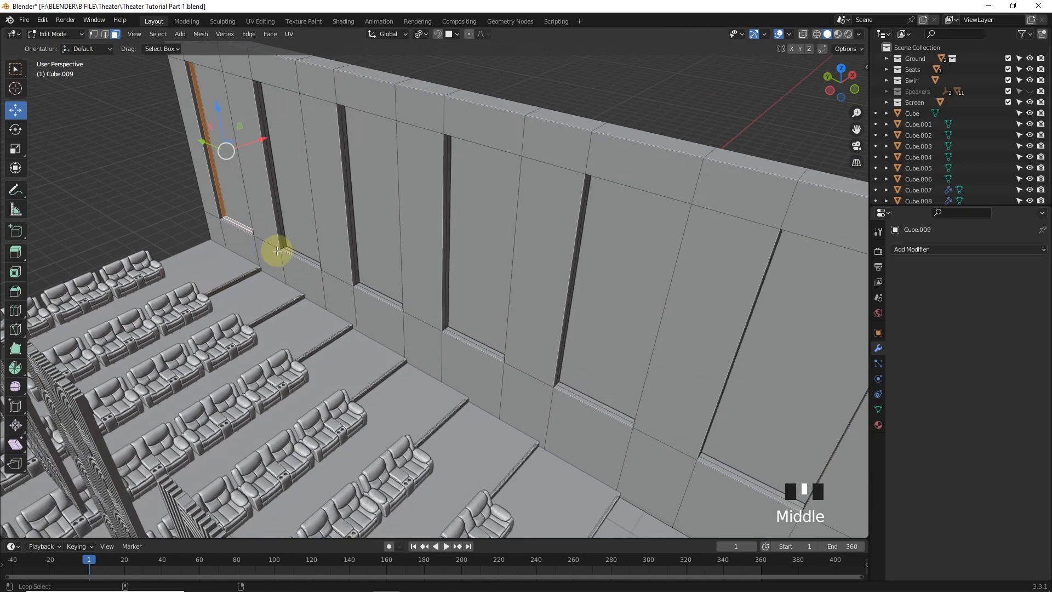
pyautogui.keyDown('alt'); pyautogui.keyDown('shift'); pyautogui.click(288, 250); pyautogui.keyUp('shift'); pyautogui.keyUp('alt')
pyautogui.keyDown('alt'); pyautogui.keyDown('shift'); pyautogui.click(362, 285); pyautogui.keyUp('shift'); pyautogui.keyUp('alt')
pyautogui.hotkey('ctrl', 'z')
pyautogui.keyDown('alt'); pyautogui.keyDown('shift'); pyautogui.click(360, 283); pyautogui.keyUp('shift'); pyautogui.keyUp('alt')
pyautogui.keyDown('alt'); pyautogui.keyDown('shift'); pyautogui.click(447, 327); pyautogui.keyUp('shift'); pyautogui.keyUp('alt')
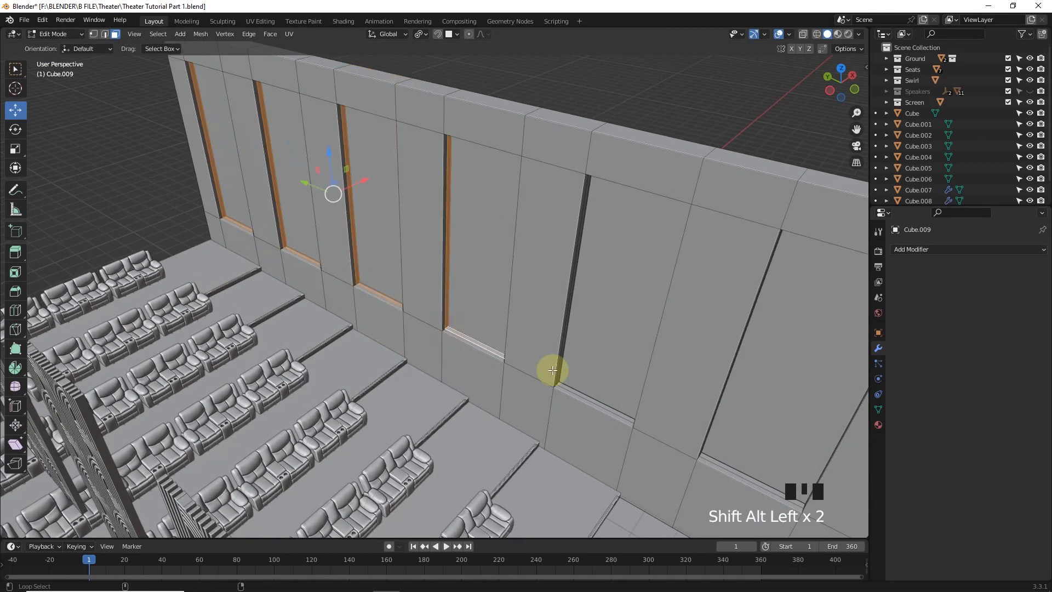
pyautogui.moveTo(553, 371); pyautogui.dragTo(544, 389, button='middle')
pyautogui.keyDown('alt'); pyautogui.keyDown('shift'); pyautogui.click(541, 394); pyautogui.keyUp('shift'); pyautogui.keyUp('alt')
pyautogui.keyDown('alt'); pyautogui.keyDown('shift'); pyautogui.click(673, 486); pyautogui.keyUp('shift'); pyautogui.keyUp('alt')
# - Give the wall a base material and assign a second material with an Emission surface to the selected recess strips
pyautogui.click(878, 425)
pyautogui.click(968, 313)
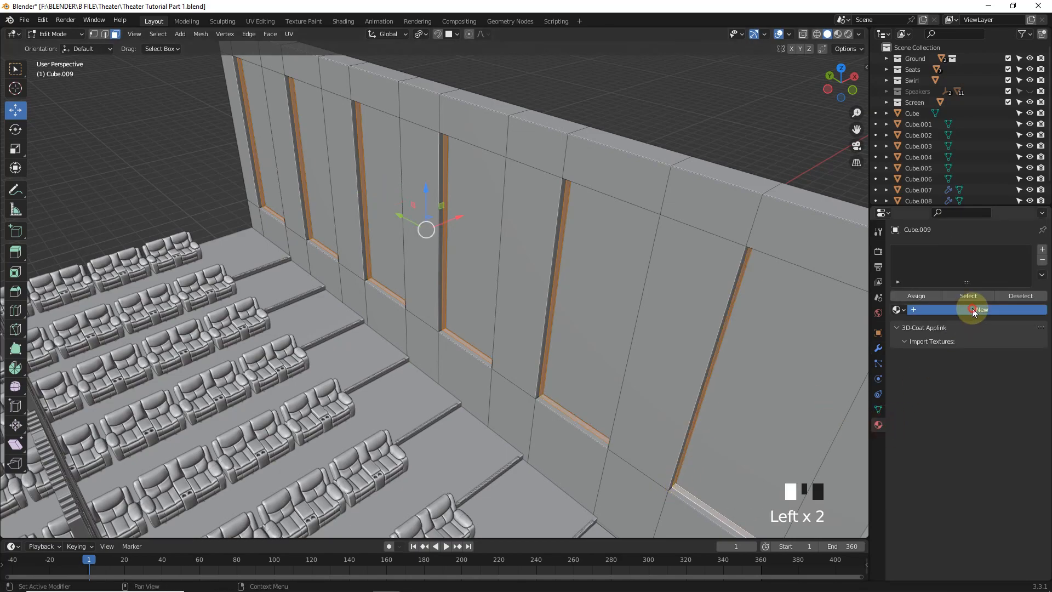
pyautogui.click(962, 314)
pyautogui.click(917, 314)
pyautogui.click(1015, 316)
pyautogui.click(968, 314)
pyautogui.click(979, 329)
pyautogui.click(987, 379)
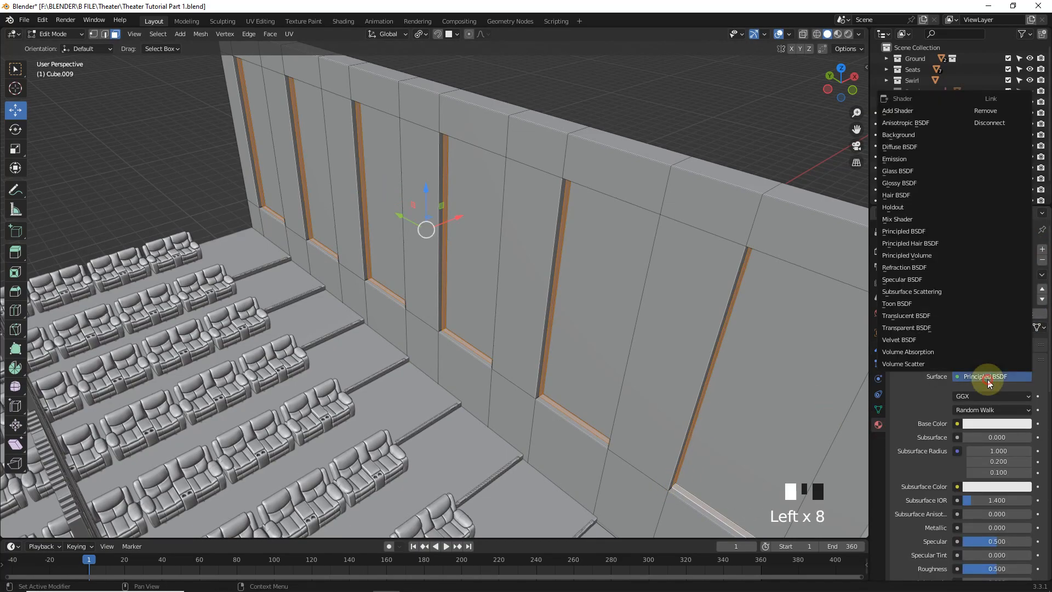
pyautogui.click(899, 158)
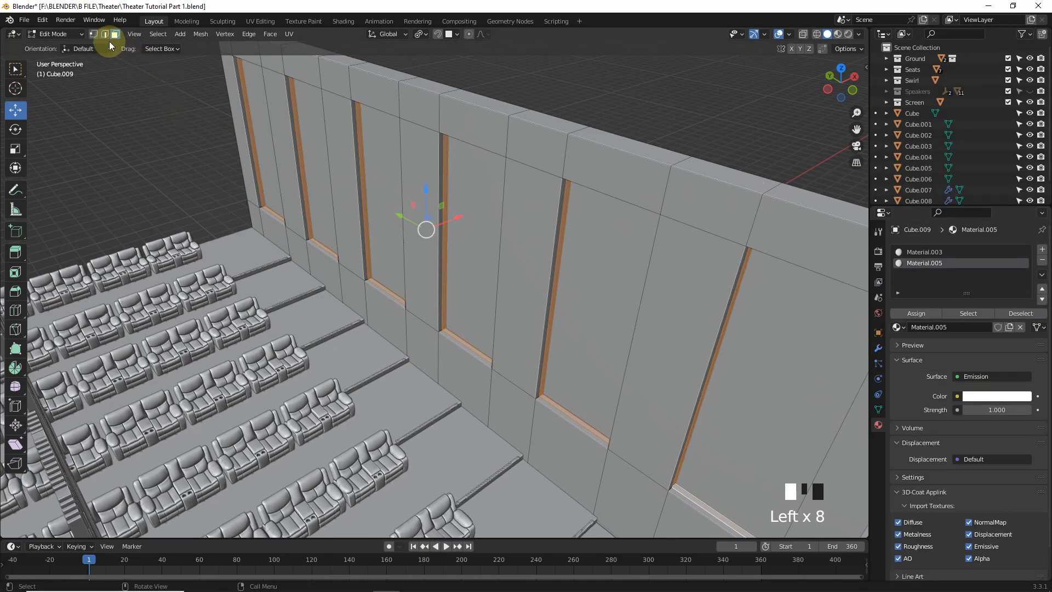
# - Select the other face strip lining the inner sides of each of the six wall recesses
pyautogui.keyDown('alt'); pyautogui.click(261, 206); pyautogui.keyUp('alt')
pyautogui.keyDown('alt'); pyautogui.click(260, 204); pyautogui.keyUp('alt')
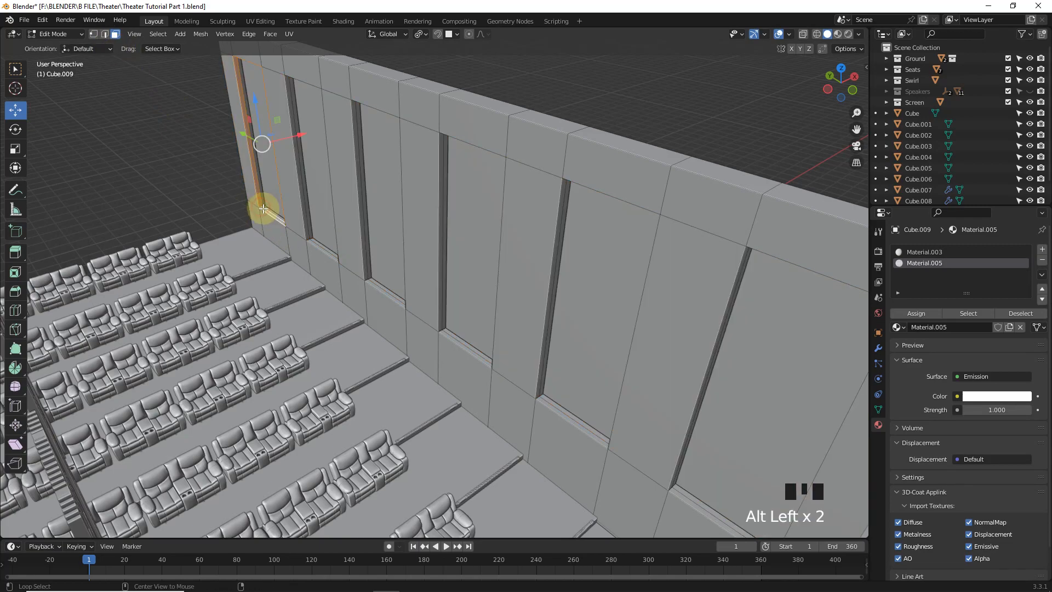
pyautogui.keyDown('alt'); pyautogui.keyDown('shift'); pyautogui.click(327, 253); pyautogui.keyUp('shift'); pyautogui.keyUp('alt')
pyautogui.keyDown('alt'); pyautogui.keyDown('shift'); pyautogui.click(367, 279); pyautogui.keyUp('shift'); pyautogui.keyUp('alt')
pyautogui.keyDown('alt'); pyautogui.keyDown('shift'); pyautogui.click(441, 329); pyautogui.keyUp('shift'); pyautogui.keyUp('alt')
pyautogui.keyDown('alt'); pyautogui.keyDown('shift'); pyautogui.click(688, 505); pyautogui.keyUp('shift'); pyautogui.keyUp('alt')
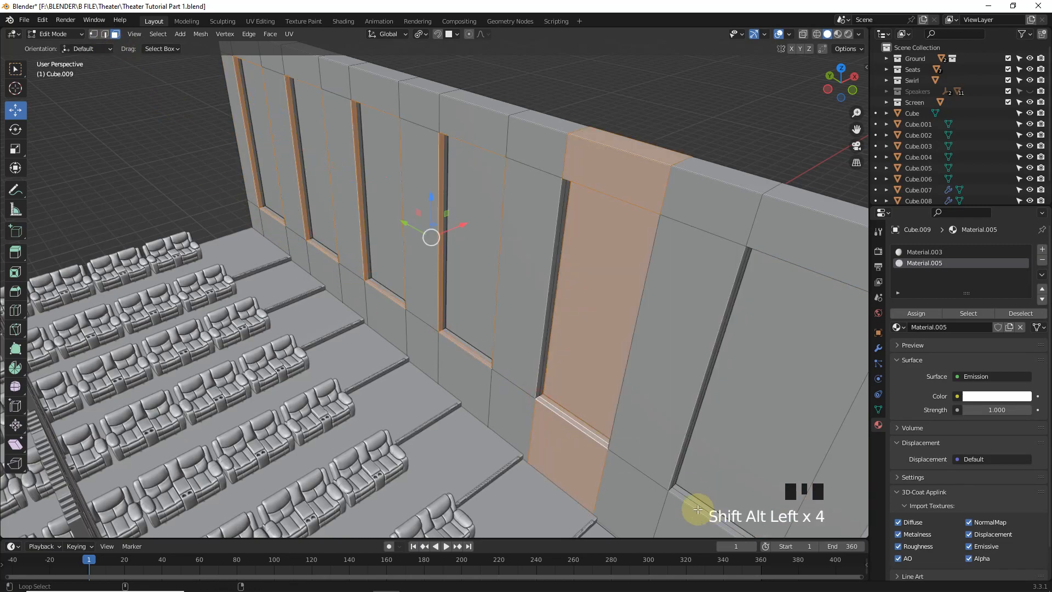
pyautogui.hotkey('ctrl', 'z')
pyautogui.keyDown('alt'); pyautogui.keyDown('shift'); pyautogui.click(537, 393); pyautogui.keyUp('shift'); pyautogui.keyUp('alt')
pyautogui.keyDown('alt'); pyautogui.keyDown('shift'); pyautogui.click(665, 479); pyautogui.keyUp('shift'); pyautogui.keyUp('alt')
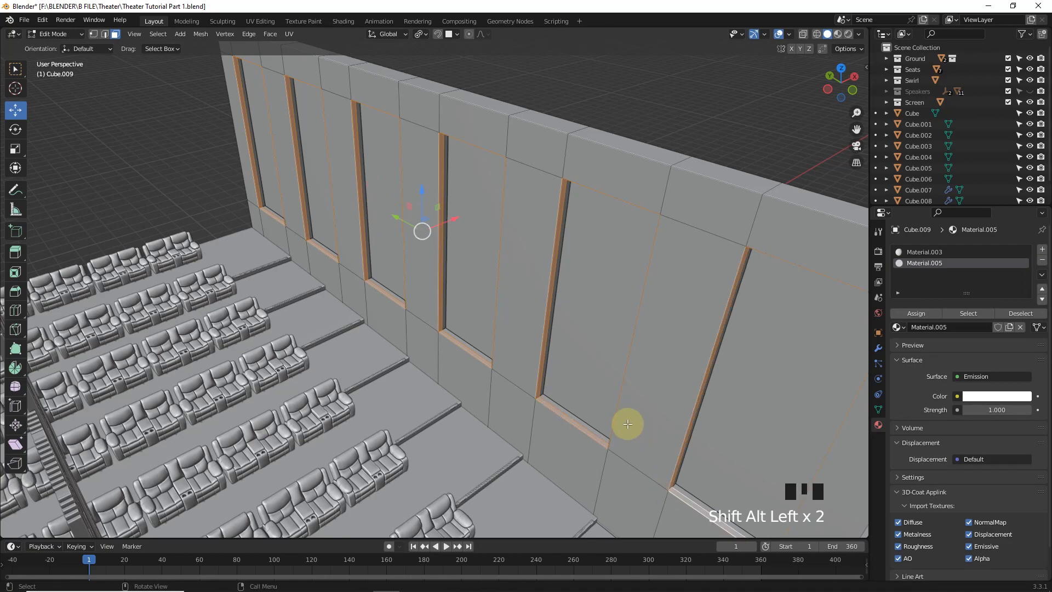
# - Extrude the selected recess strips and scale them to 0.959 along Z about their individual origins
pyautogui.press('KP_3')
pyautogui.click(803, 34)
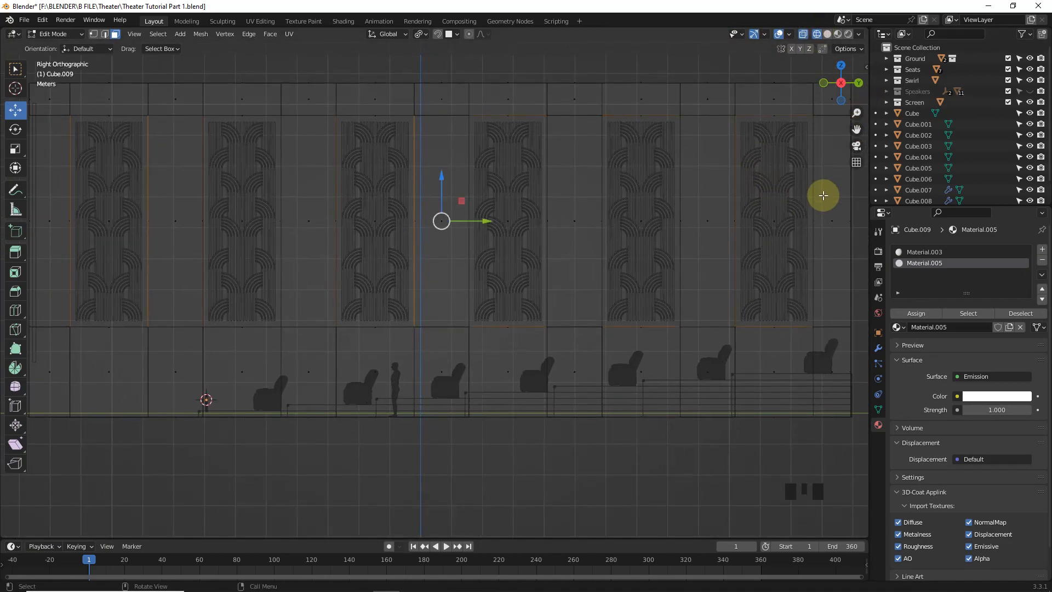
pyautogui.click(422, 36)
pyautogui.click(446, 89)
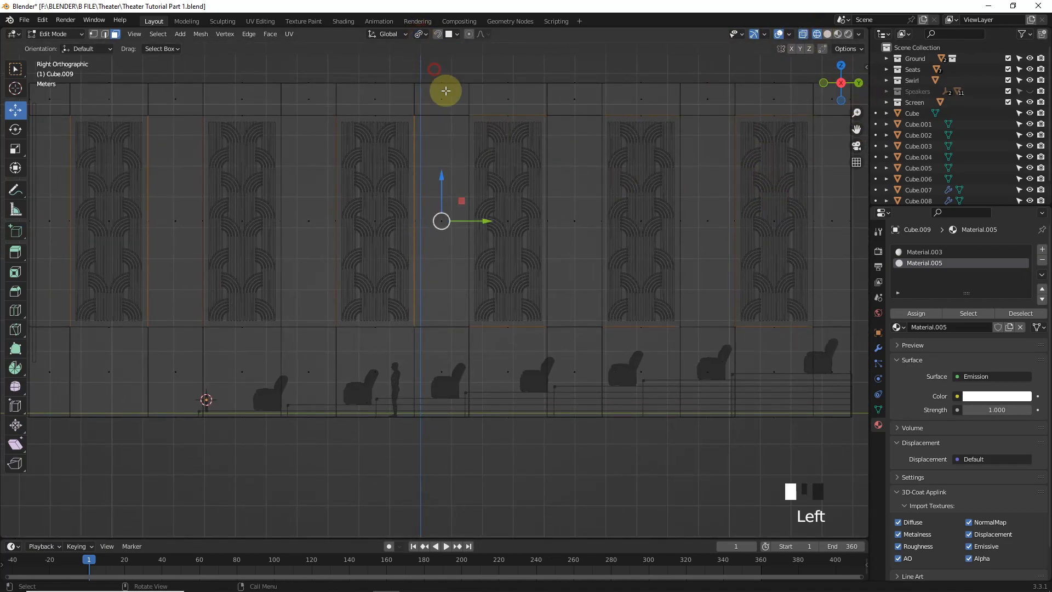
pyautogui.press('e')
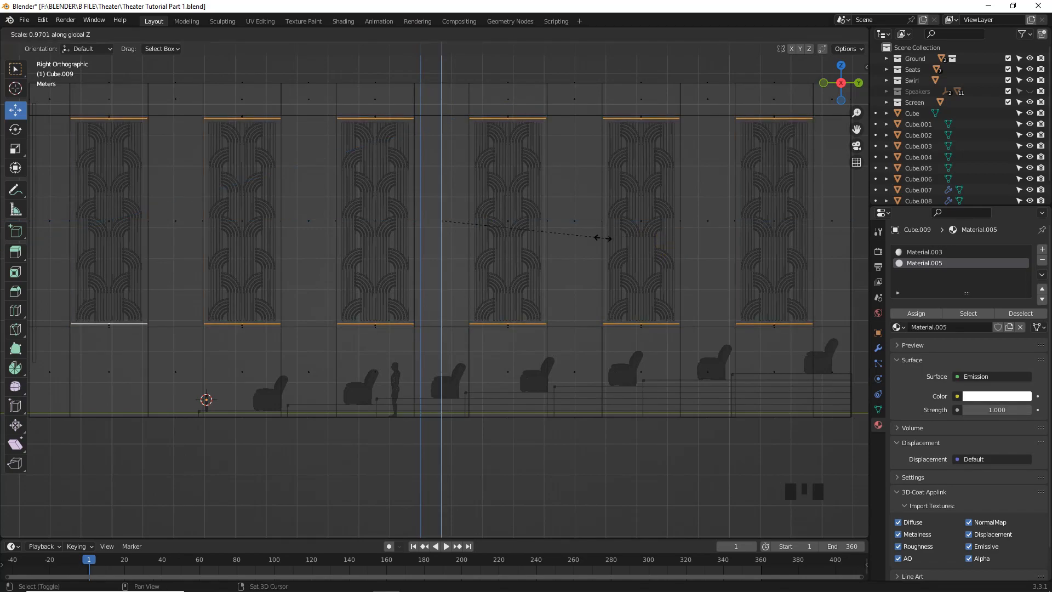
pyautogui.click(577, 238)
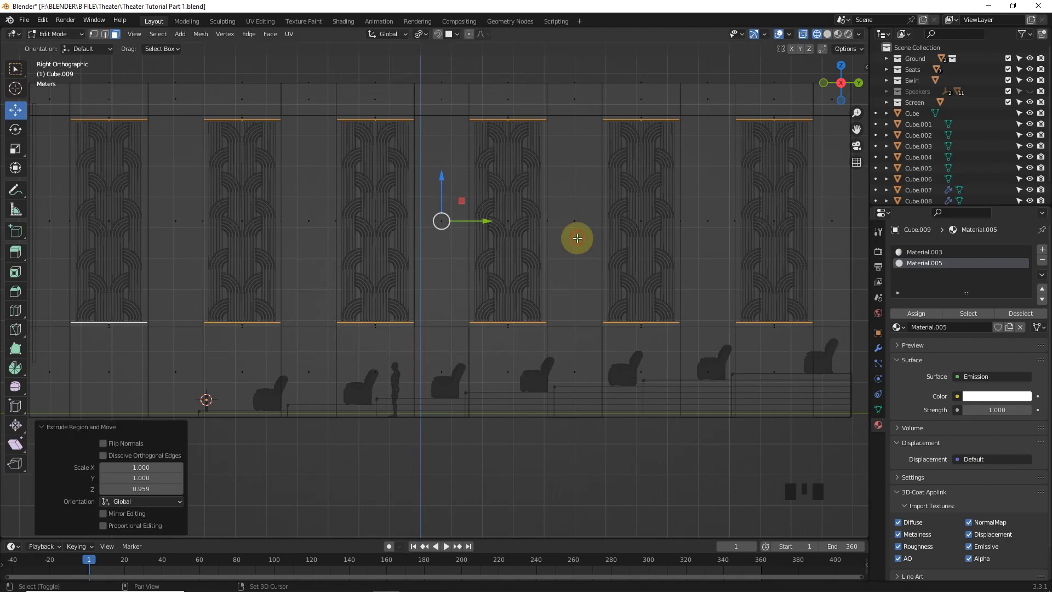
# - Scale the extruded recess strips inward along Y to the swirl panels' side edges and finish editing the wall mesh
pyautogui.scroll(2, 552, 197)
pyautogui.keyDown('shift'); pyautogui.moveTo(551, 197); pyautogui.dragTo(557, 371, button='middle'); pyautogui.keyUp('shift')
pyautogui.press('s')
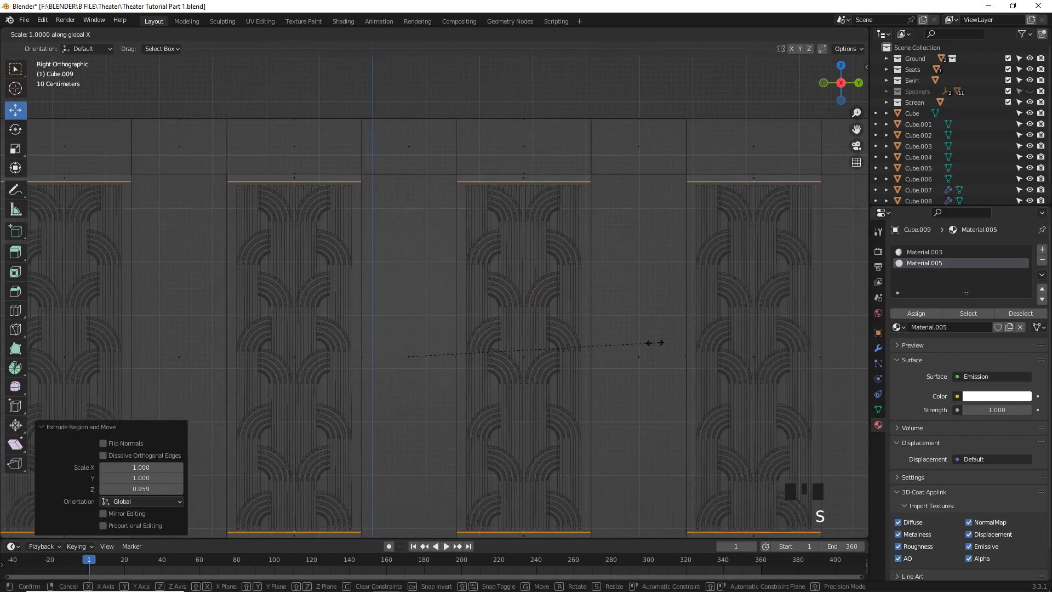
pyautogui.press('y')
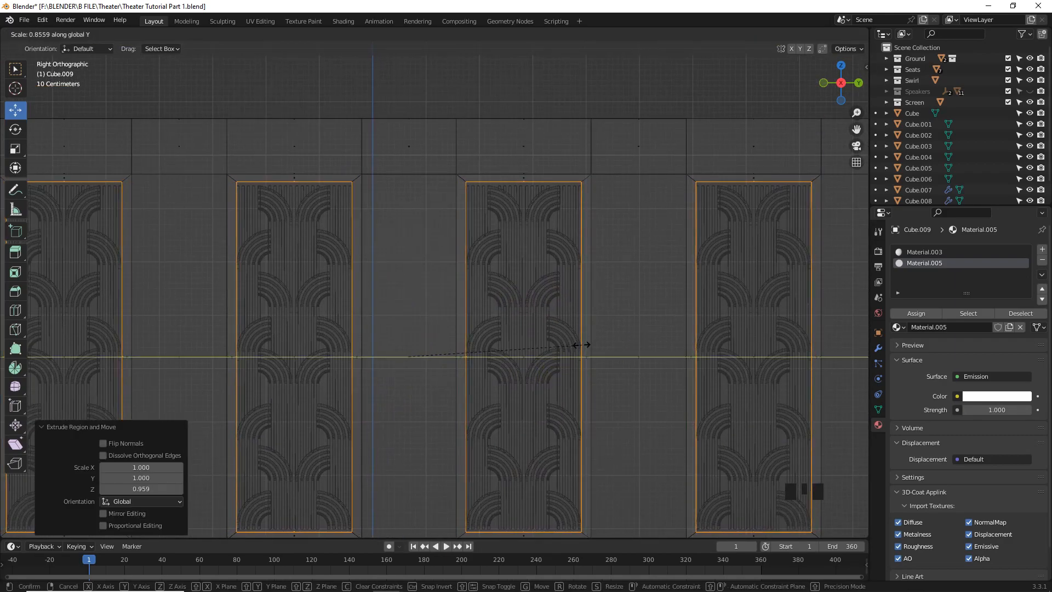
pyautogui.click(678, 342)
pyautogui.moveTo(676, 340); pyautogui.dragTo(587, 225, button='middle')
pyautogui.press('Tab')
# - Move the swirl panels about 11.39 m along X into the wall recesses and fine-tune their depth
pyautogui.click(25, 393)
pyautogui.moveTo(37, 311); pyautogui.dragTo(156, 351)
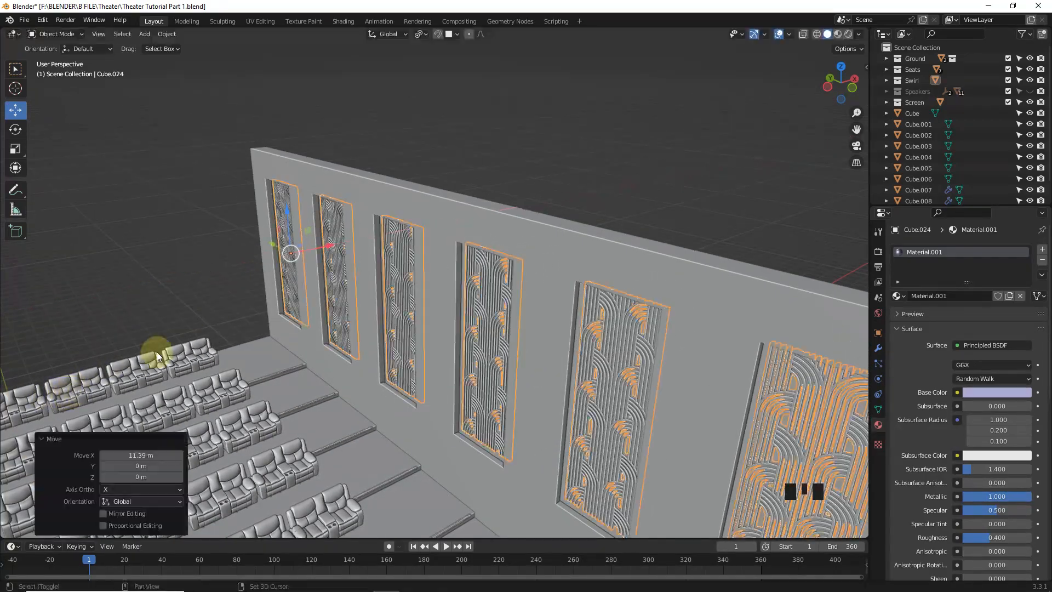
pyautogui.scroll(2, 594, 193)
pyautogui.moveTo(594, 192); pyautogui.dragTo(558, 180, button='middle')
pyautogui.click(552, 321)
pyautogui.moveTo(418, 275); pyautogui.dragTo(416, 277)
pyautogui.moveTo(415, 274); pyautogui.dragTo(404, 274)
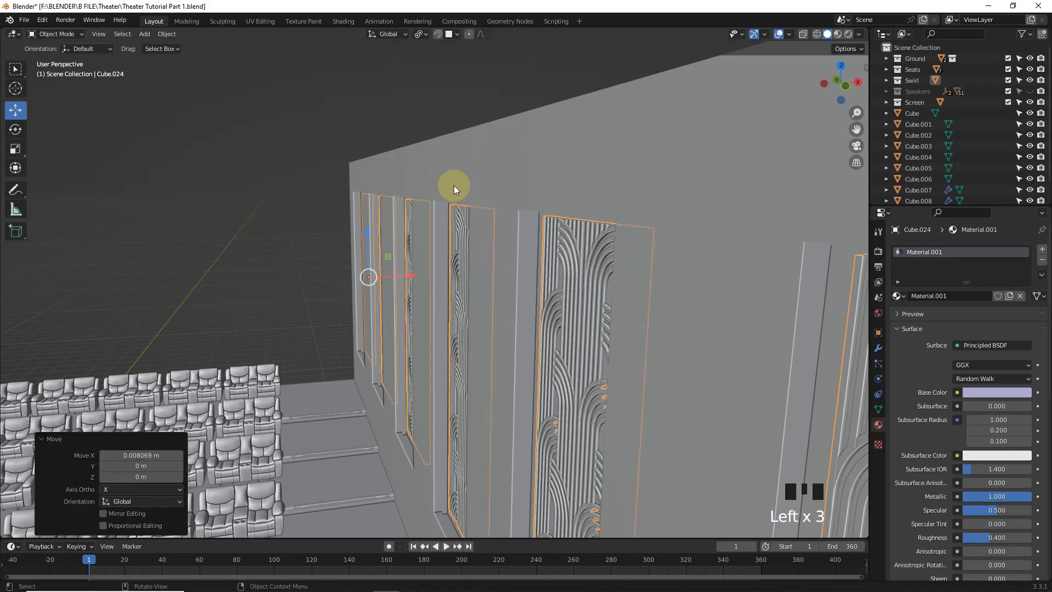
# - Snap the 3D cursor to the world origin and set the side wall's origin to the 3D cursor
pyautogui.moveTo(454, 186); pyautogui.dragTo(530, 293, button='middle')
pyautogui.hotkey('shift', 's')
pyautogui.click(466, 332)
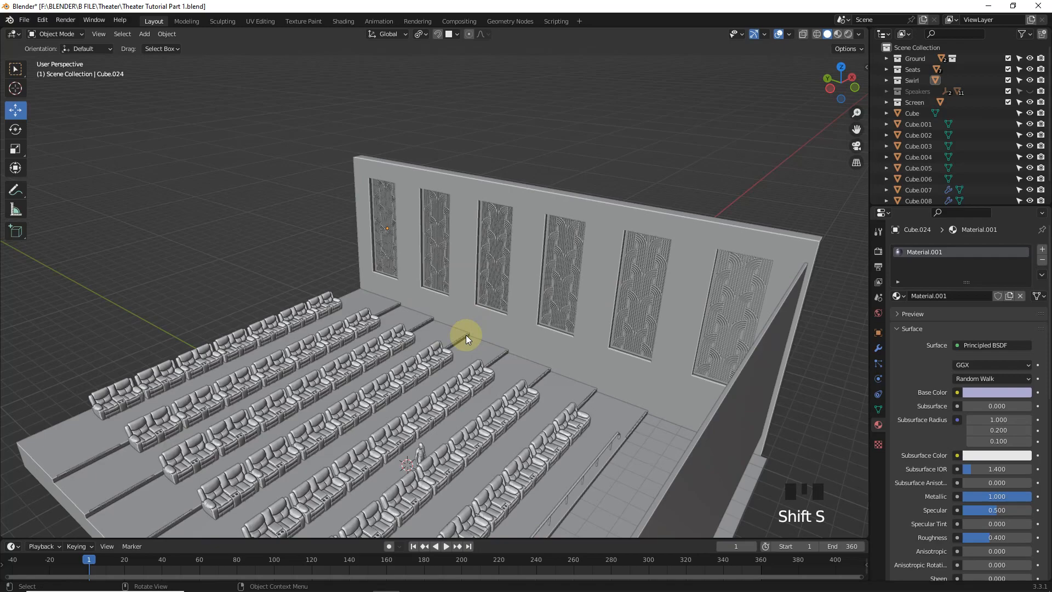
pyautogui.click(551, 201)
pyautogui.click(166, 34)
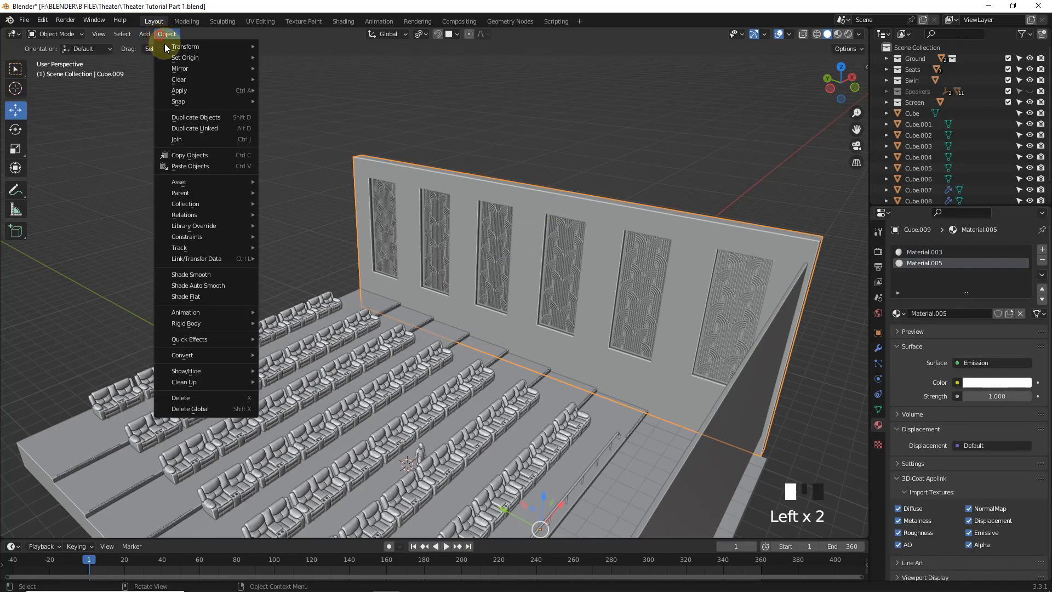
pyautogui.moveTo(200, 56)
pyautogui.click(317, 77)
# - Add a Mirror modifier on the X axis to the side wall
pyautogui.click(879, 348)
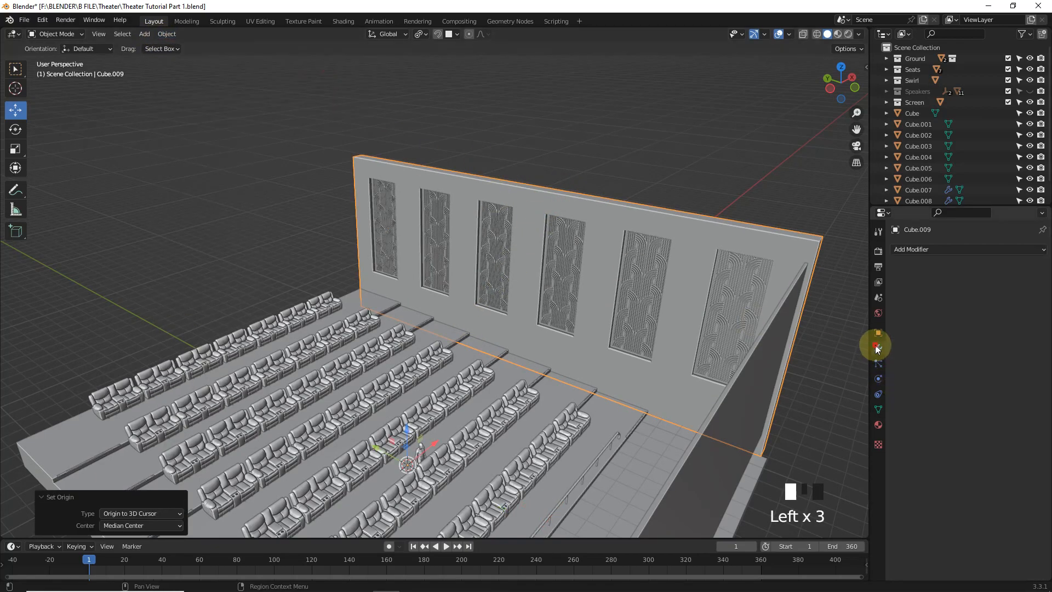
pyautogui.click(923, 250)
pyautogui.click(828, 377)
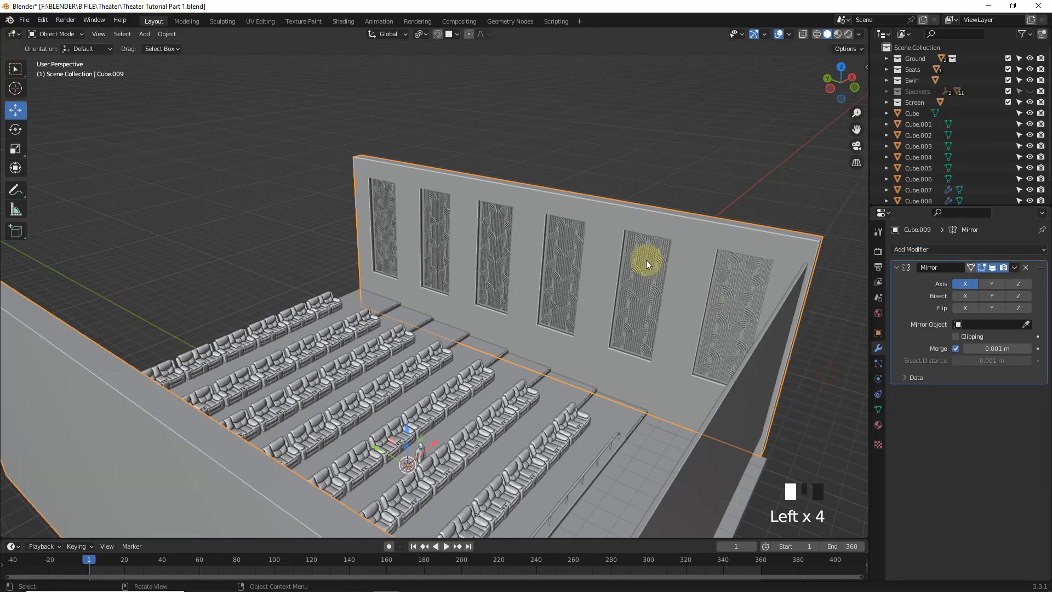
# - Set the swirl panels' origin to the 3D cursor and mirror them across X with a Mirror modifier
pyautogui.click(619, 246)
pyautogui.click(166, 34)
pyautogui.moveTo(189, 58)
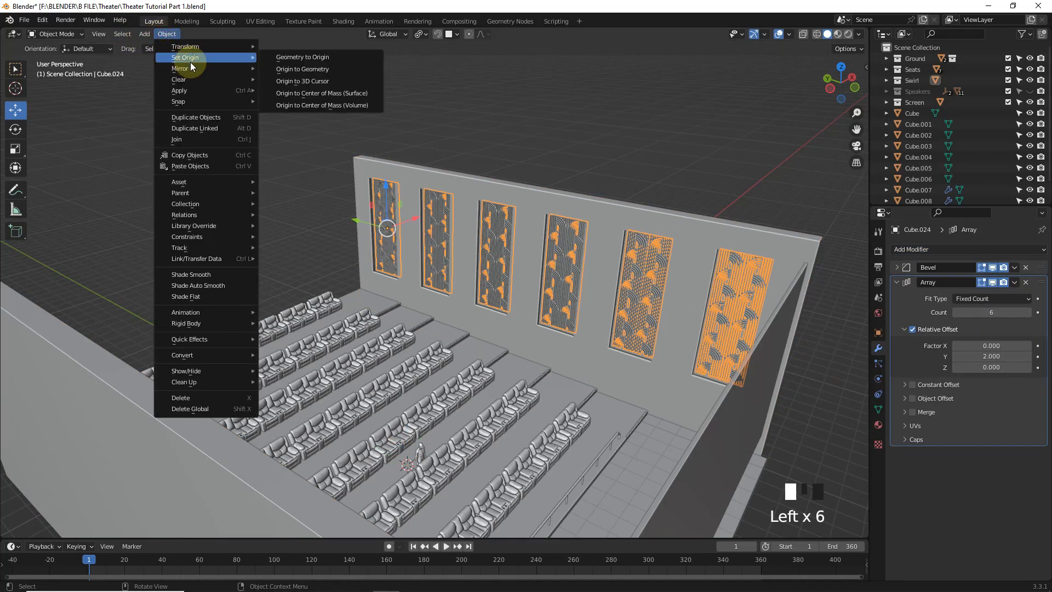
pyautogui.click(323, 83)
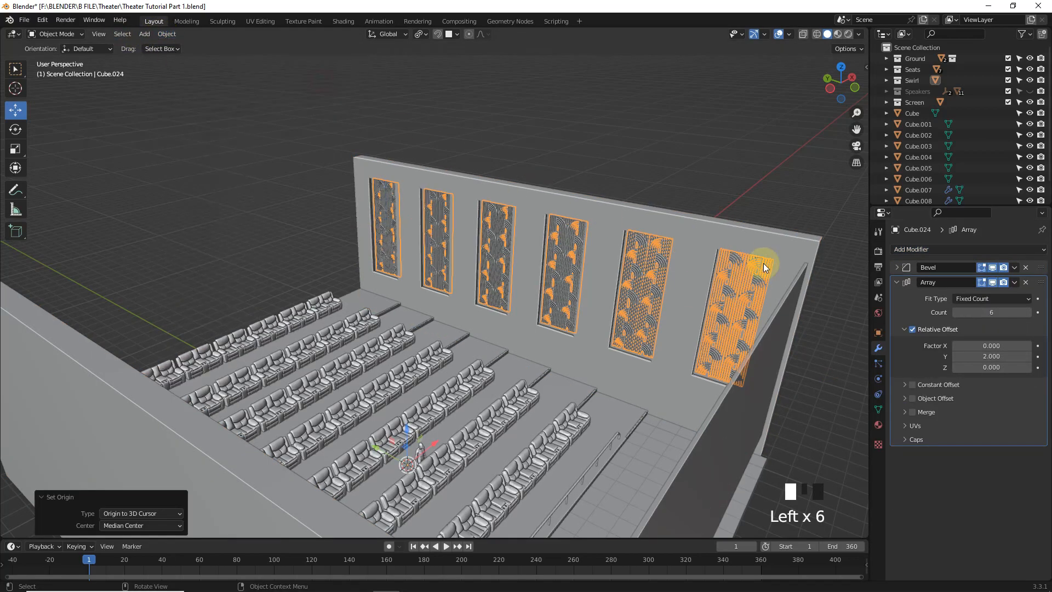
pyautogui.click(910, 251)
pyautogui.click(853, 374)
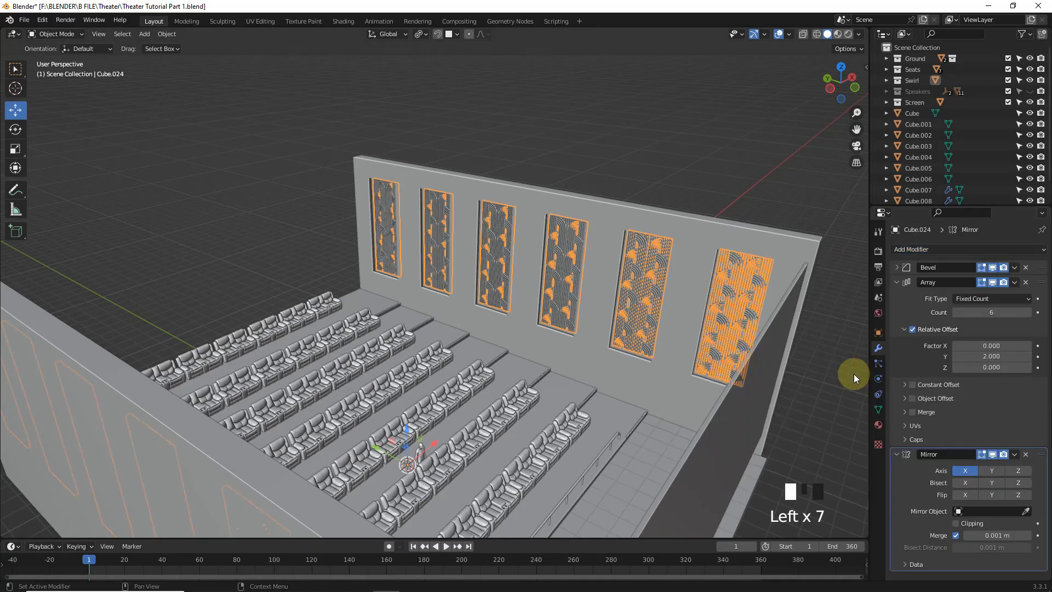
pyautogui.moveTo(766, 373); pyautogui.dragTo(633, 212, button='middle')
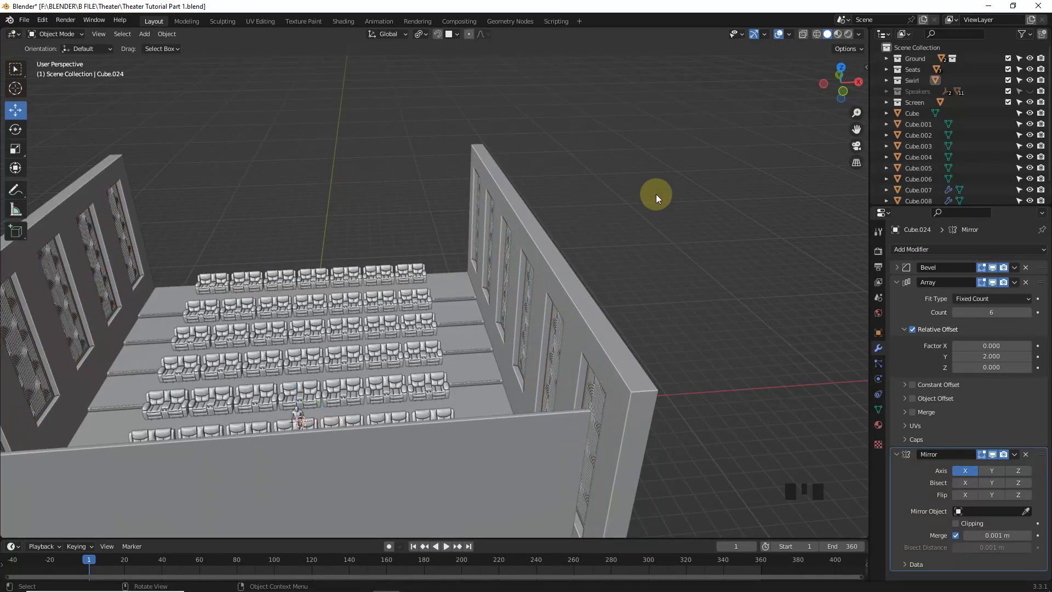
# - Duplicate the mirrored side wall and move the copy about 28.05 m along Y, behind the seating
pyautogui.click(535, 267)
pyautogui.moveTo(534, 267); pyautogui.dragTo(600, 300, button='middle')
pyautogui.hotkey('shift', 'd')
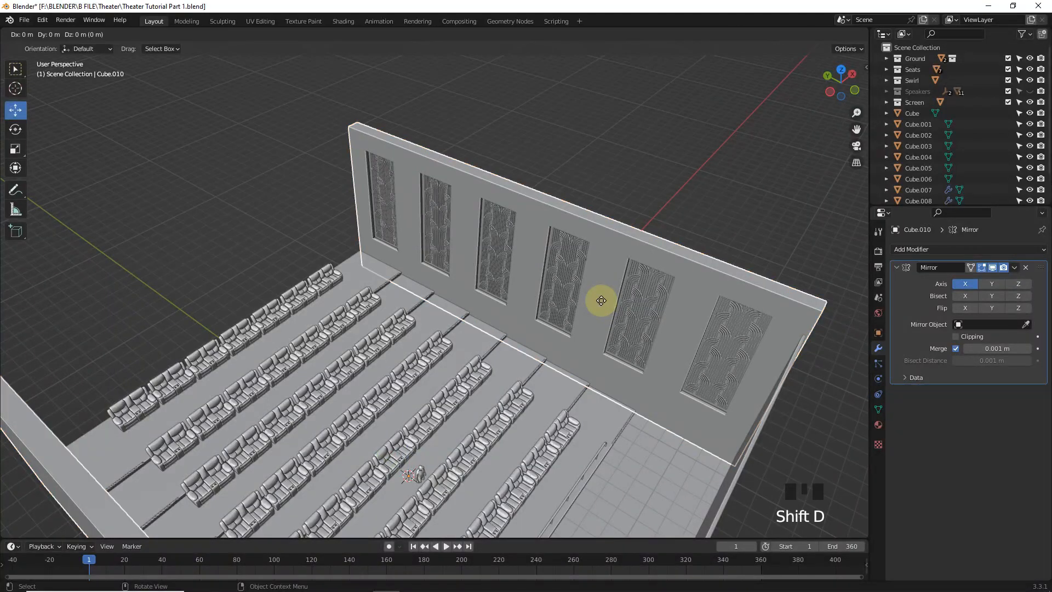
pyautogui.press('x')
pyautogui.press('y')
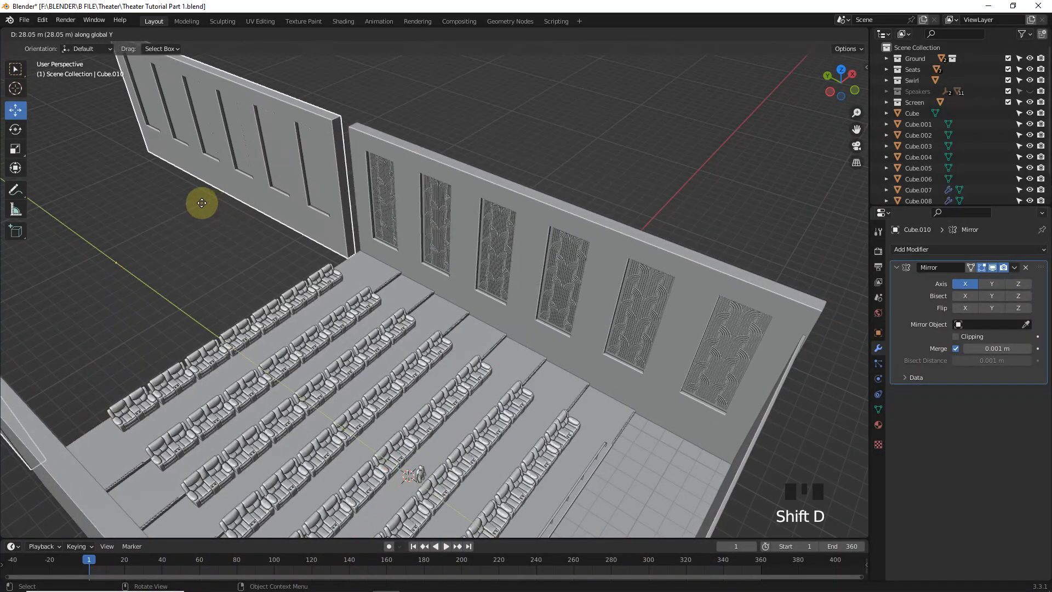
pyautogui.click(199, 199)
pyautogui.keyDown('shift'); pyautogui.moveTo(323, 210); pyautogui.dragTo(443, 254, button='middle'); pyautogui.keyUp('shift')
pyautogui.keyDown('shift'); pyautogui.moveTo(232, 200); pyautogui.dragTo(369, 235, button='middle'); pyautogui.keyUp('shift')
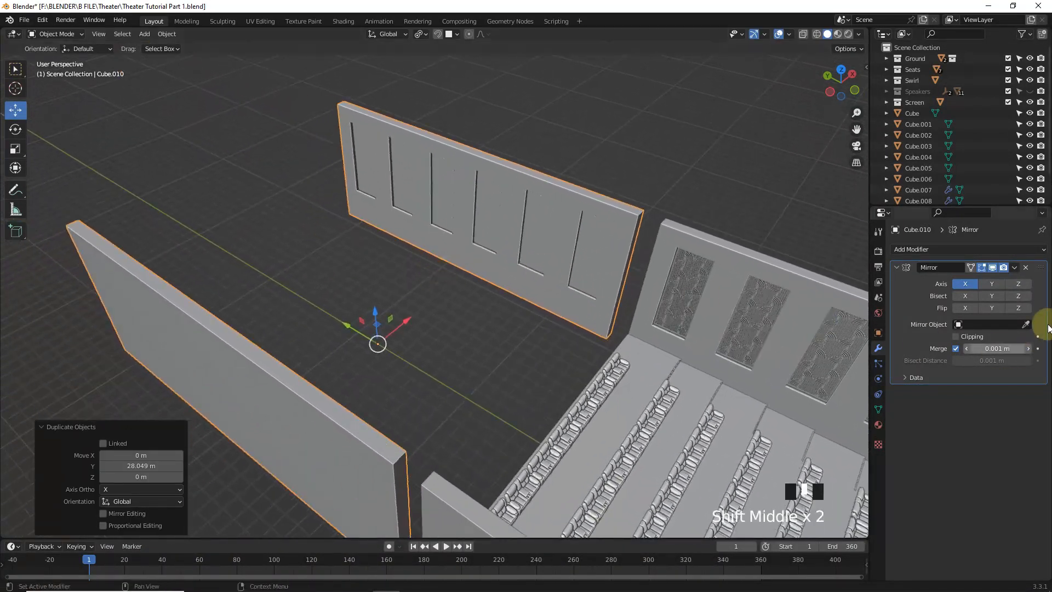
# - Remove the Mirror modifier from the wall copy and add a centred vertical loop cut between its last two recesses
pyautogui.click(1027, 267)
pyautogui.press('Tab')
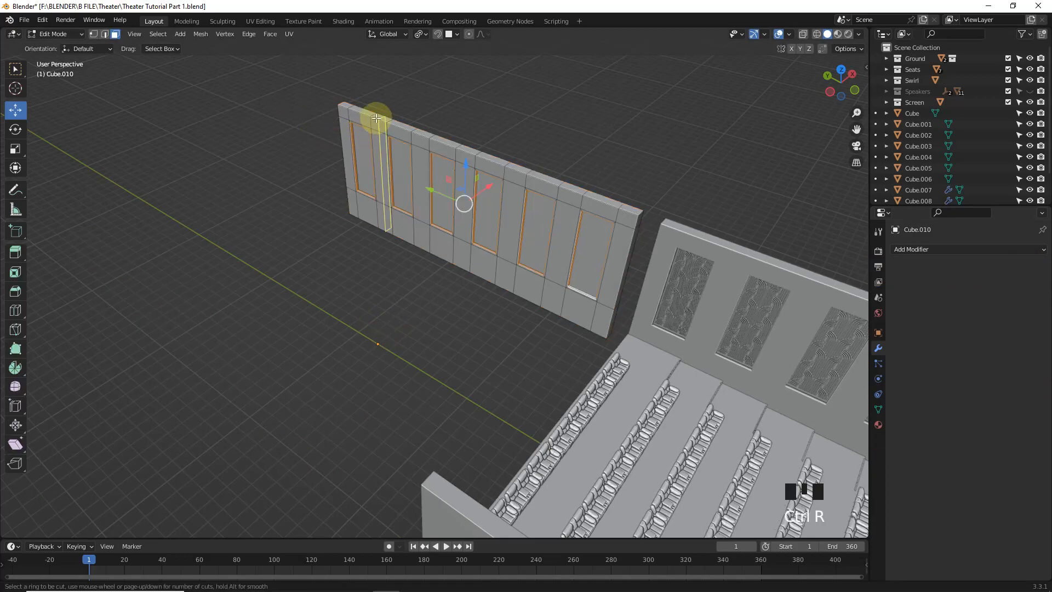
pyautogui.click(376, 118)
pyautogui.rightClick(378, 116)
# - Delete the end section of the wall copy beyond the new loop cut, leaving five recesses
pyautogui.press('KP_3')
pyautogui.click(817, 34)
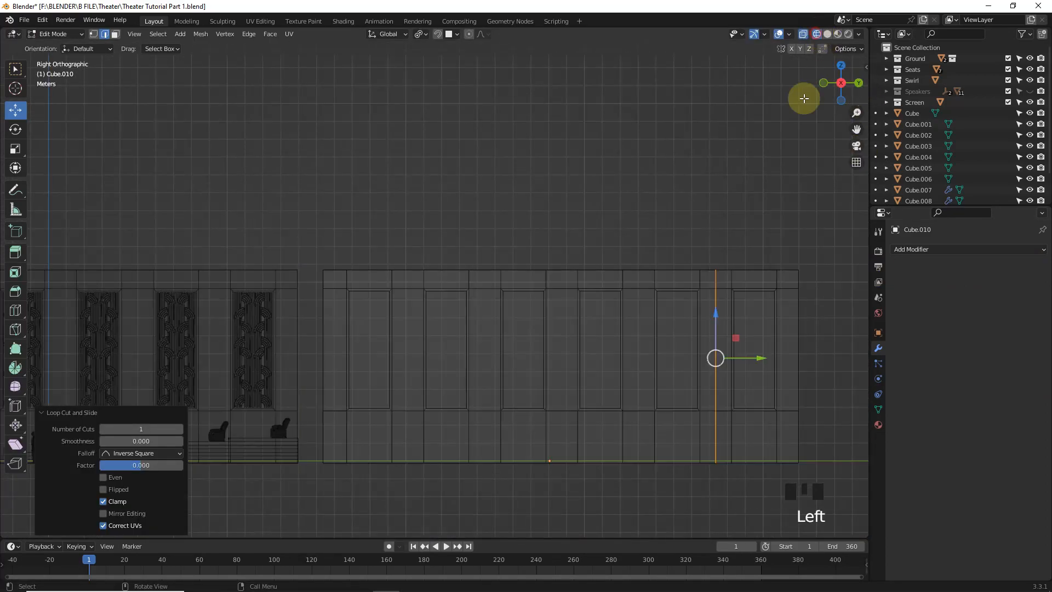
pyautogui.keyDown('shift'); pyautogui.moveTo(804, 98); pyautogui.dragTo(498, 183, button='middle'); pyautogui.keyUp('shift')
pyautogui.moveTo(473, 195); pyautogui.dragTo(630, 463)
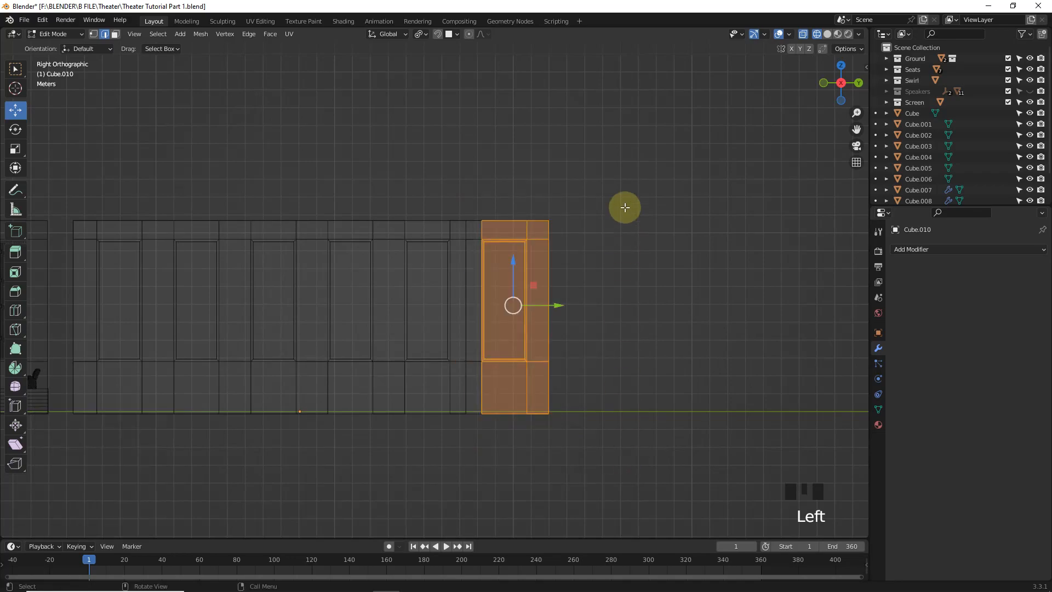
pyautogui.press('Delete')
pyautogui.click(619, 175)
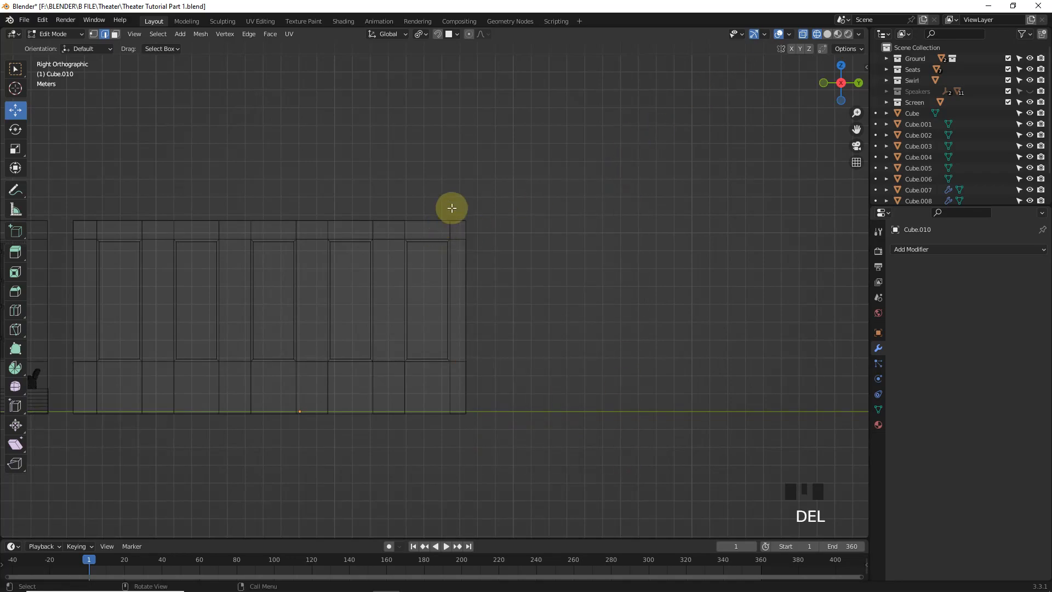
# - Close the wall copy's open end by selecting its border edges and bridging the edge loops
pyautogui.moveTo(451, 208); pyautogui.dragTo(521, 498)
pyautogui.moveTo(521, 498); pyautogui.dragTo(557, 181, button='middle')
pyautogui.click(827, 34)
pyautogui.keyDown('shift'); pyautogui.moveTo(265, 233); pyautogui.dragTo(324, 217, button='middle'); pyautogui.keyUp('shift')
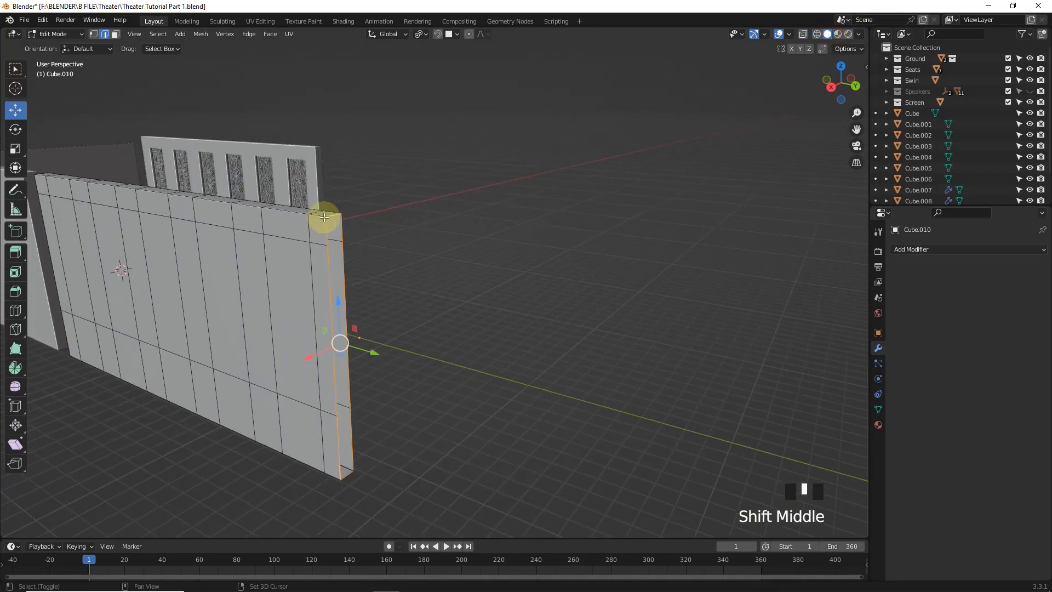
pyautogui.click(251, 34)
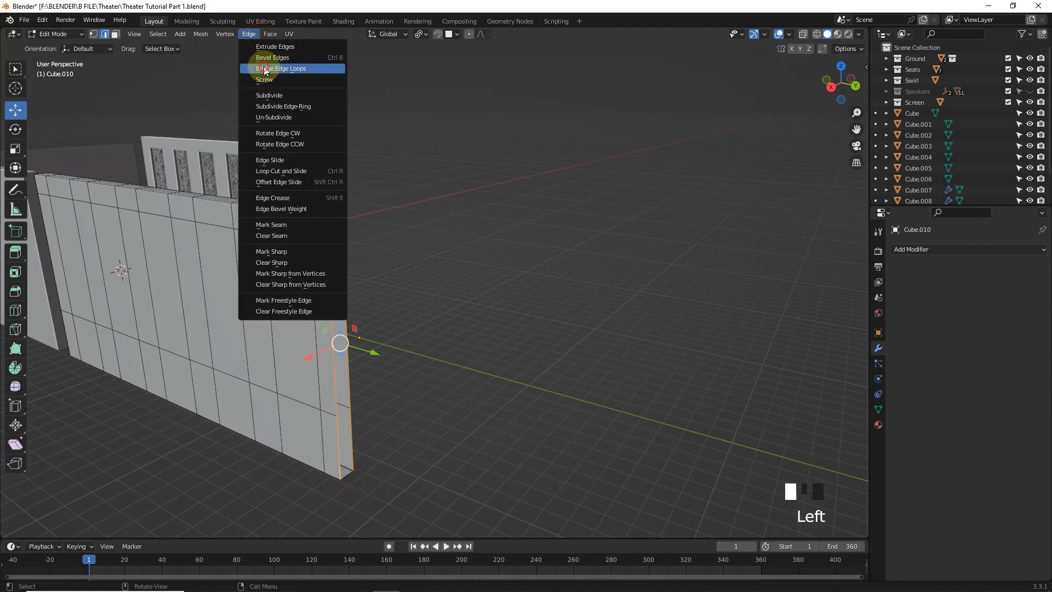
pyautogui.click(265, 68)
# - Set the wall copy's origin to its geometry and rotate it 90° about the Z axis
pyautogui.press('Tab')
pyautogui.click(168, 34)
pyautogui.moveTo(177, 57)
pyautogui.click(281, 70)
pyautogui.moveTo(281, 70); pyautogui.dragTo(566, 296, button='middle')
pyautogui.write('rz90')
pyautogui.press('Return')
# - Position the rotated wall directly behind the last seat row, centred between the side walls
pyautogui.press('KP_7')
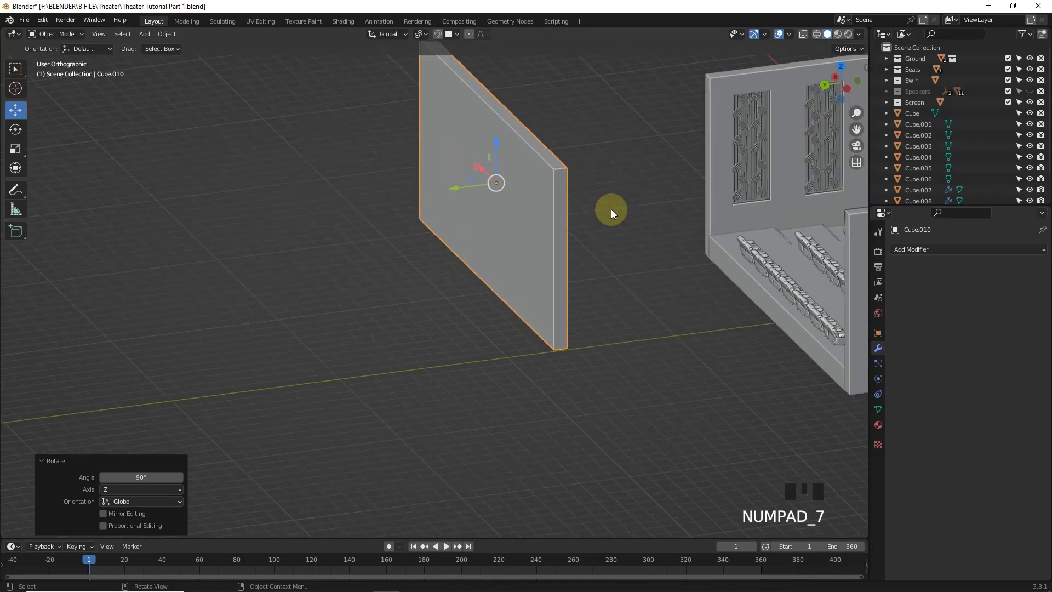
pyautogui.keyDown('shift'); pyautogui.moveTo(610, 209); pyautogui.dragTo(591, 229, button='middle'); pyautogui.keyUp('shift')
pyautogui.moveTo(591, 229); pyautogui.dragTo(578, 334)
pyautogui.moveTo(598, 432); pyautogui.dragTo(598, 454)
pyautogui.keyDown('shift'); pyautogui.moveTo(650, 335); pyautogui.dragTo(699, 158, button='middle'); pyautogui.keyUp('shift')
pyautogui.moveTo(660, 261); pyautogui.dragTo(484, 302)
pyautogui.scroll(5, 508, 237)
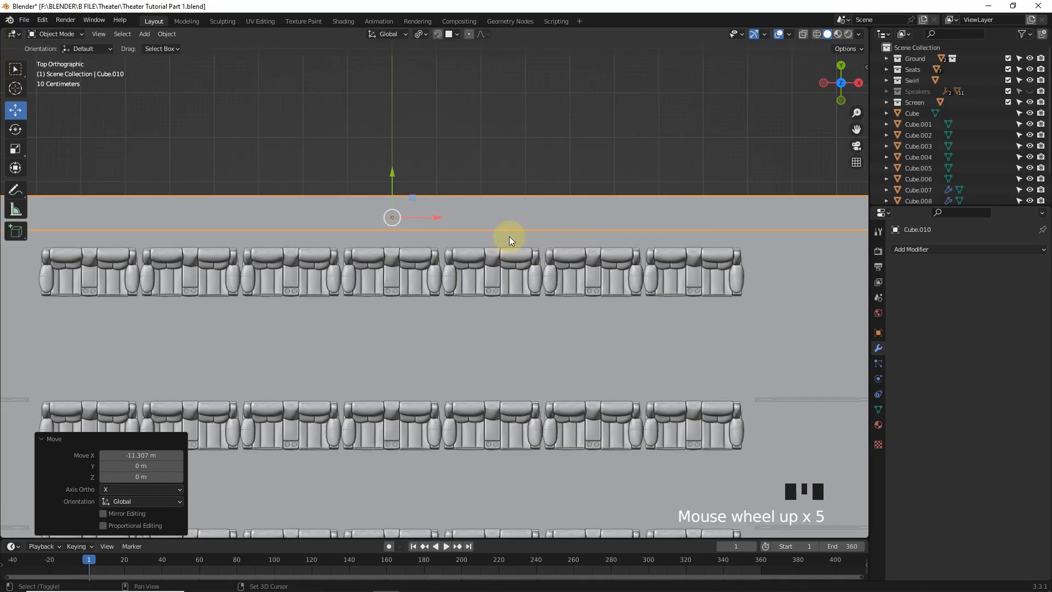
pyautogui.moveTo(428, 218); pyautogui.dragTo(437, 223)
pyautogui.scroll(-2, 641, 286)
pyautogui.moveTo(399, 188); pyautogui.dragTo(402, 198)
pyautogui.scroll(-2, 548, 316)
pyautogui.keyDown('shift'); pyautogui.moveTo(216, 273); pyautogui.dragTo(390, 275, button='middle'); pyautogui.keyUp('shift')
# - Extend the back wall's end along X so that it meets the side wall
pyautogui.scroll(5, 391, 278)
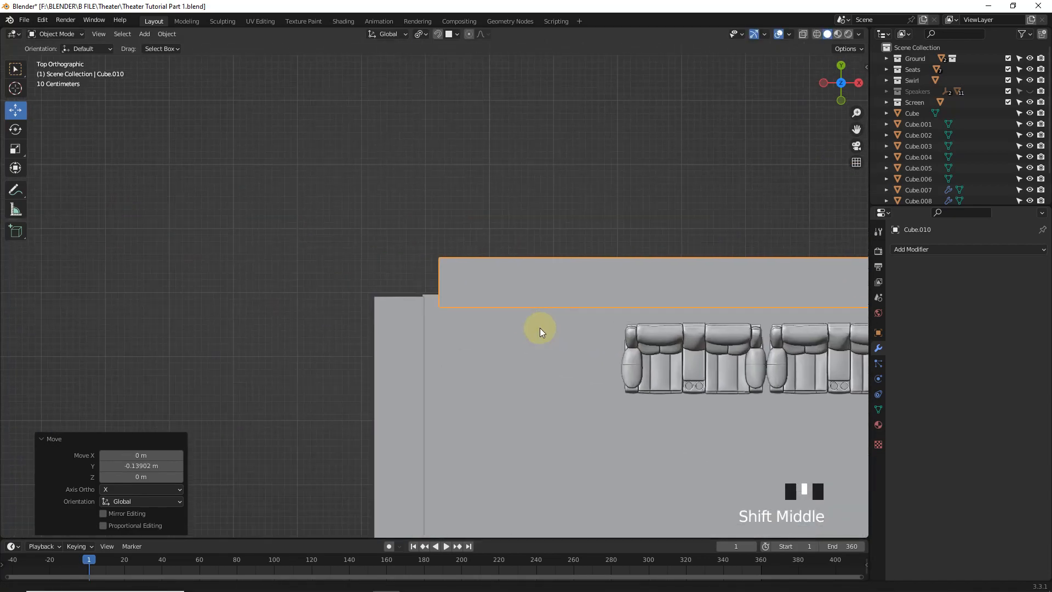
pyautogui.press('Tab')
pyautogui.moveTo(462, 285); pyautogui.dragTo(444, 285)
pyautogui.press('Tab')
pyautogui.scroll(-7, 679, 354)
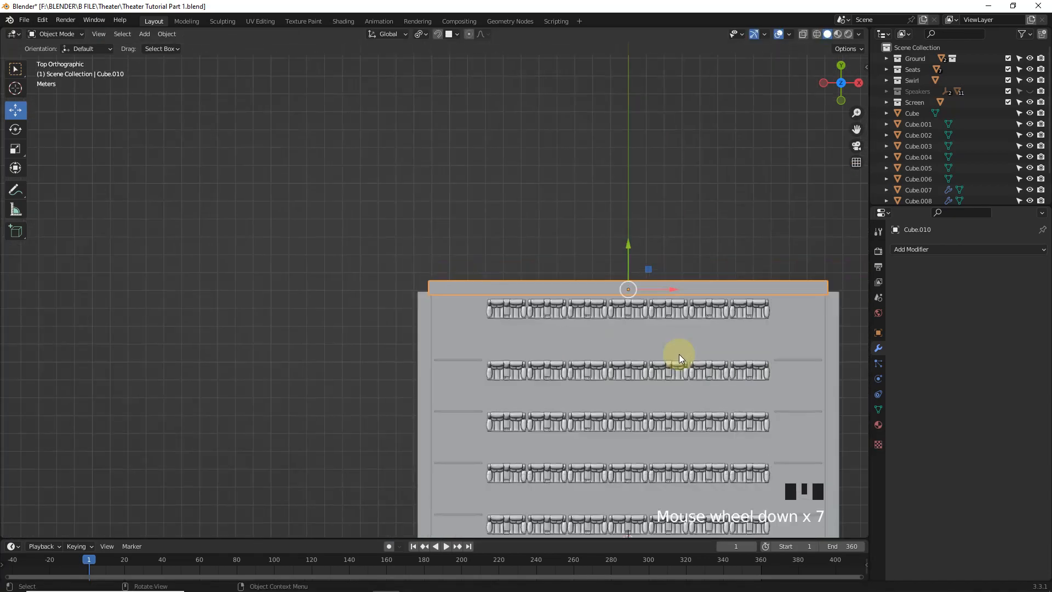
# - Duplicate the swirl panels in place, remove the copy's Mirror modifier and set its Array count to 5
pyautogui.moveTo(678, 354); pyautogui.dragTo(593, 345, button='middle')
pyautogui.click(575, 340)
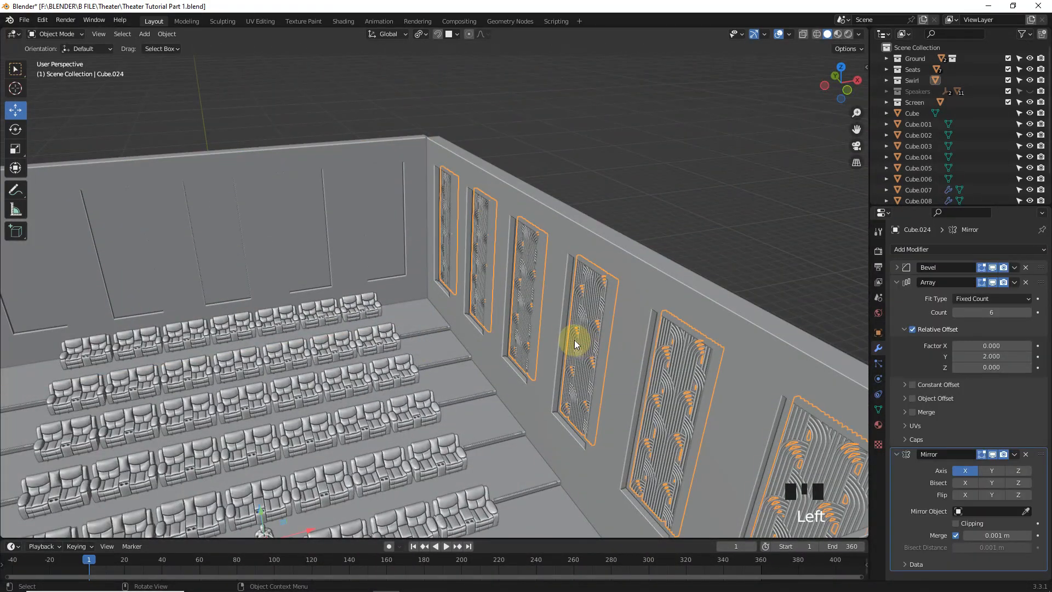
pyautogui.hotkey('shift', 'd')
pyautogui.rightClick(451, 265)
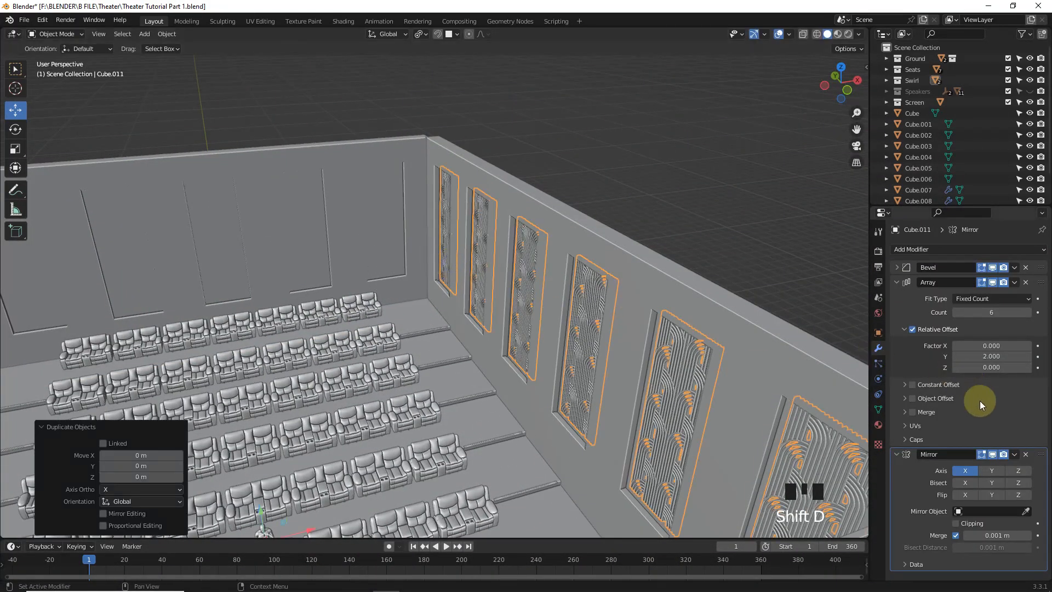
pyautogui.click(1027, 455)
pyautogui.click(955, 312)
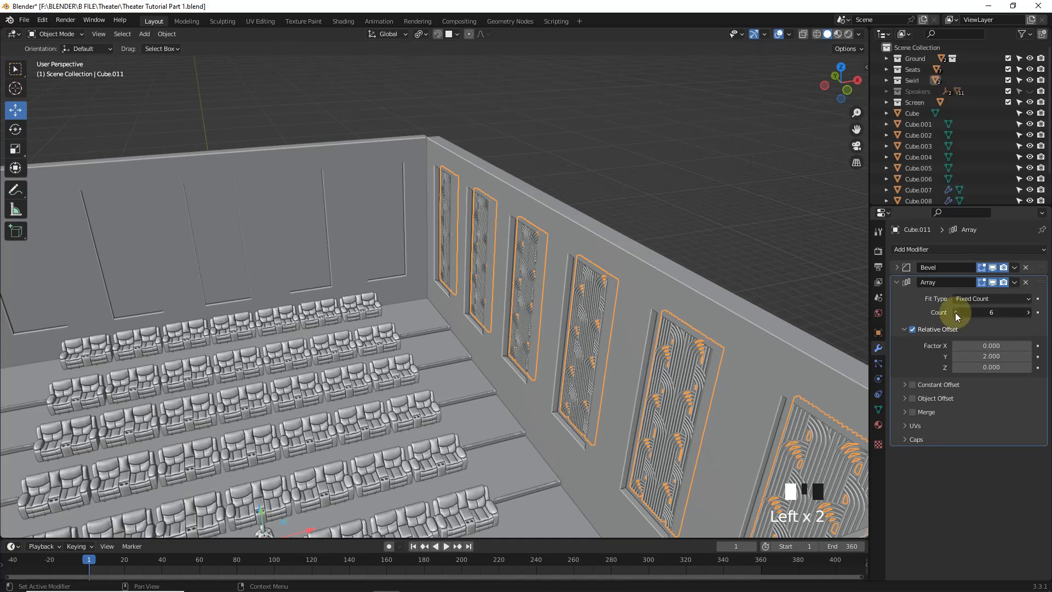
# - Rotate the copied swirl panels 90° about Z and shift them about 2.8 m along X to align with the back wall recesses
pyautogui.press('r')
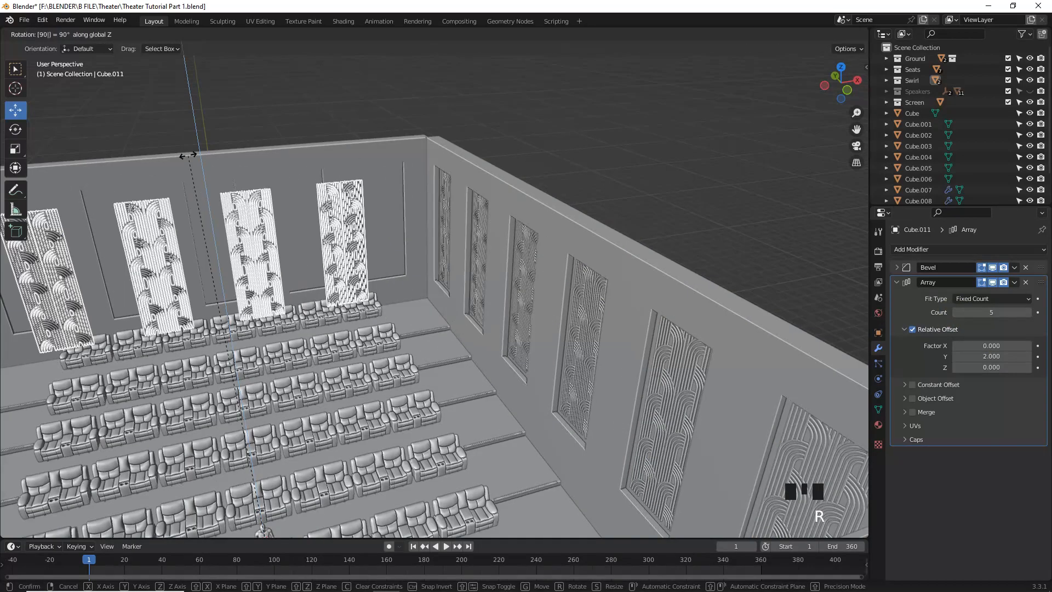
pyautogui.click(189, 156)
pyautogui.press('KP_1')
pyautogui.scroll(3, 192, 327)
pyautogui.keyDown('shift'); pyautogui.moveTo(192, 328); pyautogui.dragTo(357, 362, button='middle'); pyautogui.keyUp('shift')
pyautogui.moveTo(313, 404); pyautogui.dragTo(663, 391)
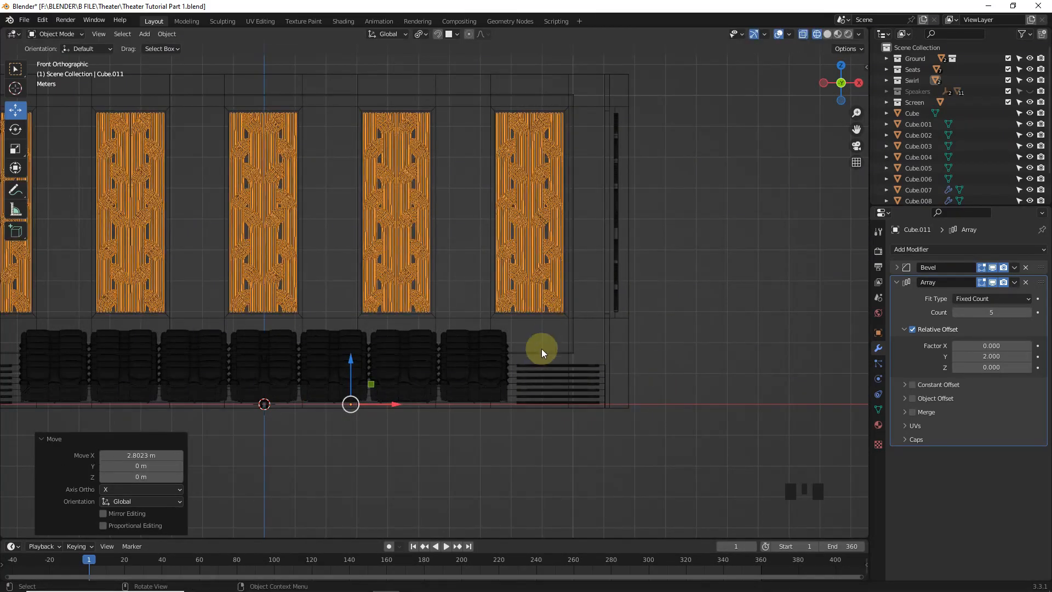
# - Move the copied swirl panels about 2.56 m along Y into the back wall recesses and fine-tune their depth
pyautogui.press('KP_7')
pyautogui.press('g')
pyautogui.click(474, 359)
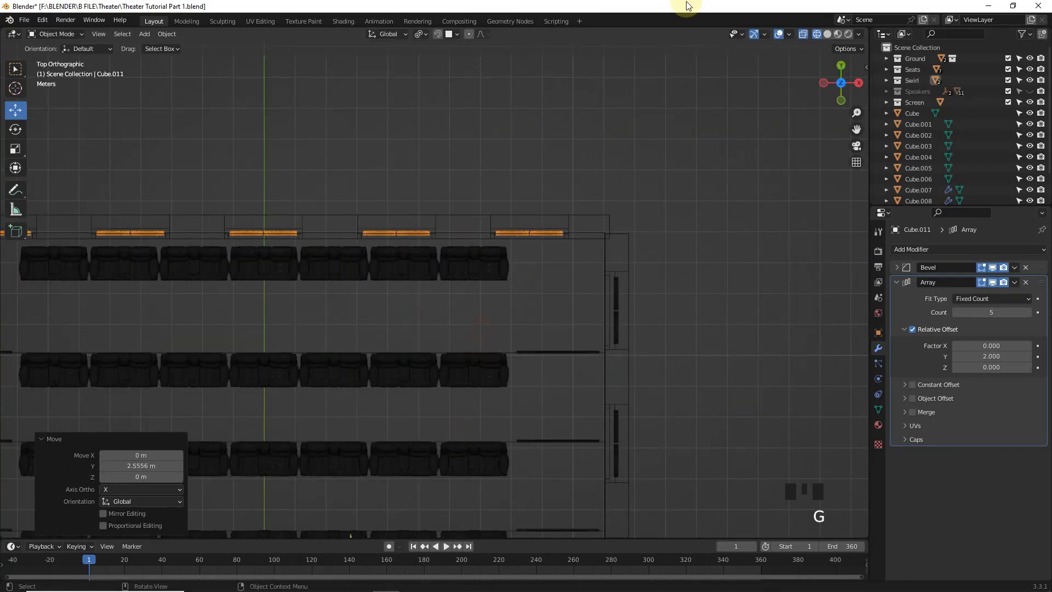
pyautogui.moveTo(475, 358); pyautogui.dragTo(528, 192, button='middle')
pyautogui.press('g')
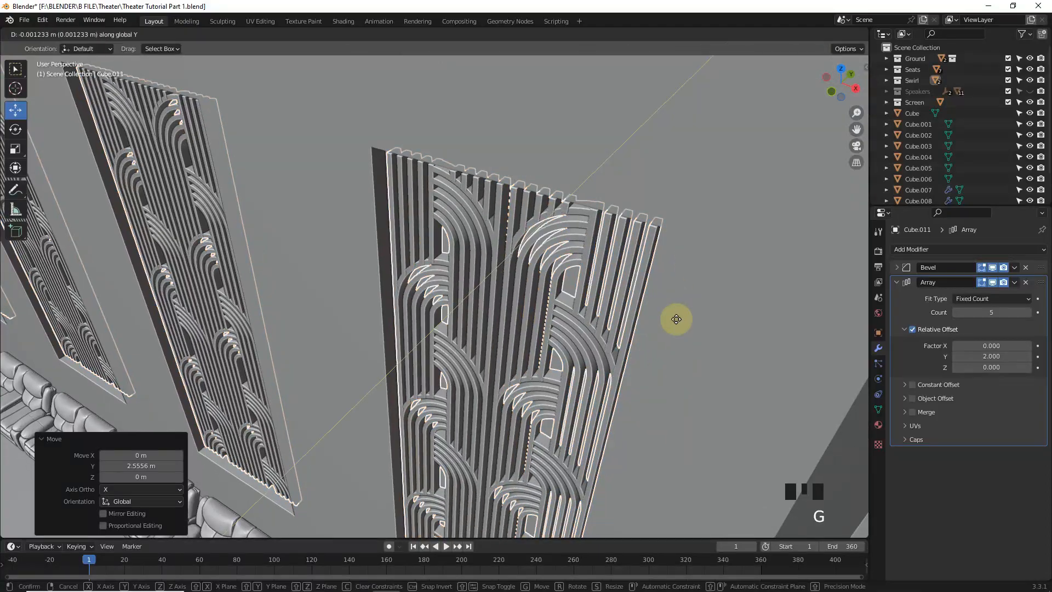
pyautogui.click(576, 285)
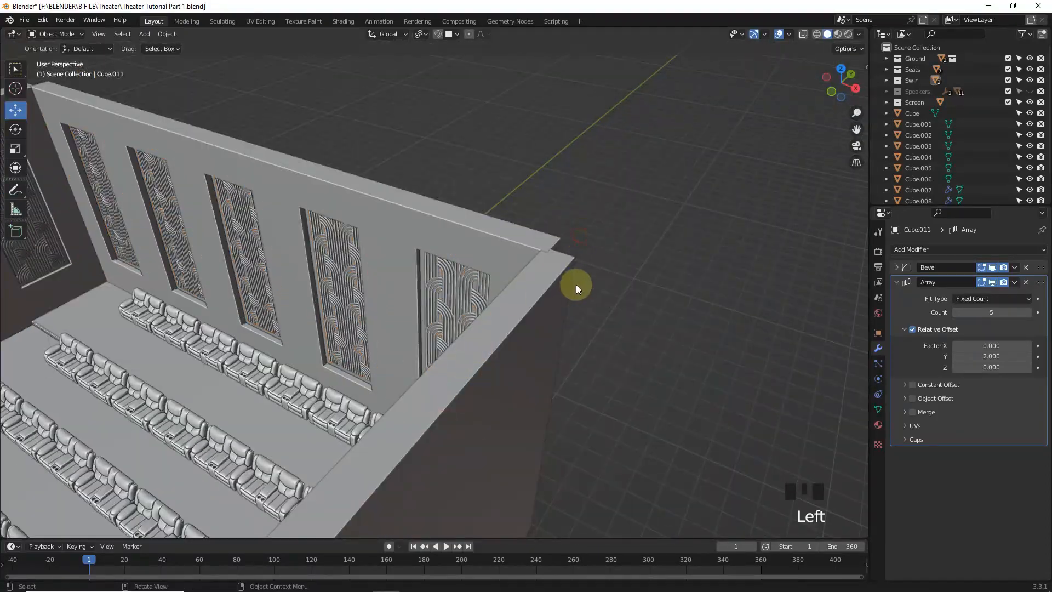
# - Hide the movie screen to open up the view of the room's front
pyautogui.moveTo(577, 284); pyautogui.dragTo(645, 259, button='middle')
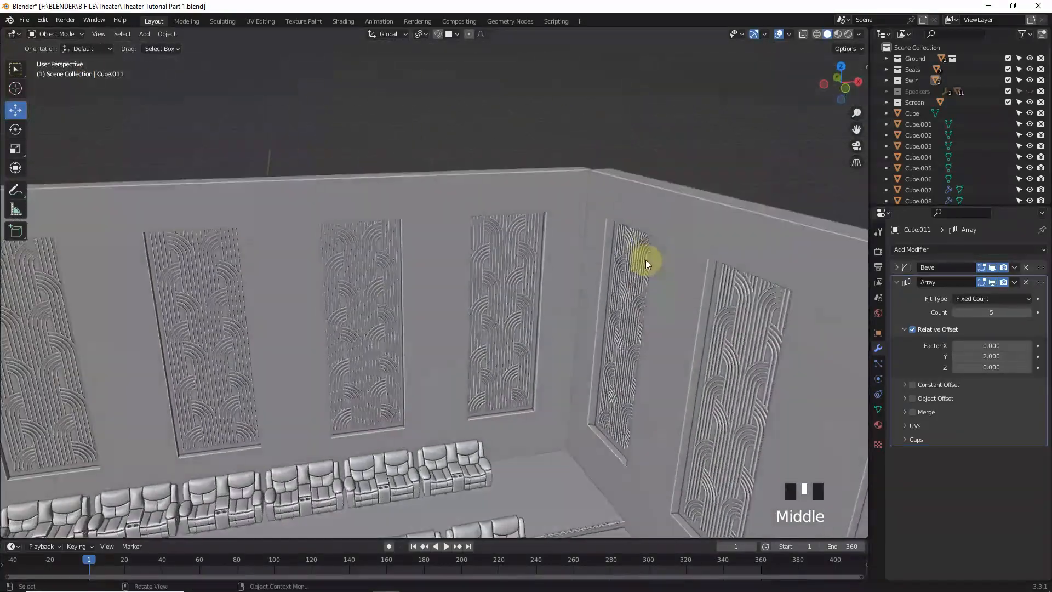
pyautogui.scroll(-3, 626, 373)
pyautogui.keyDown('shift'); pyautogui.moveTo(626, 373); pyautogui.dragTo(650, 327, button='middle'); pyautogui.keyUp('shift')
pyautogui.scroll(-2, 656, 323)
pyautogui.scroll(-3, 655, 324)
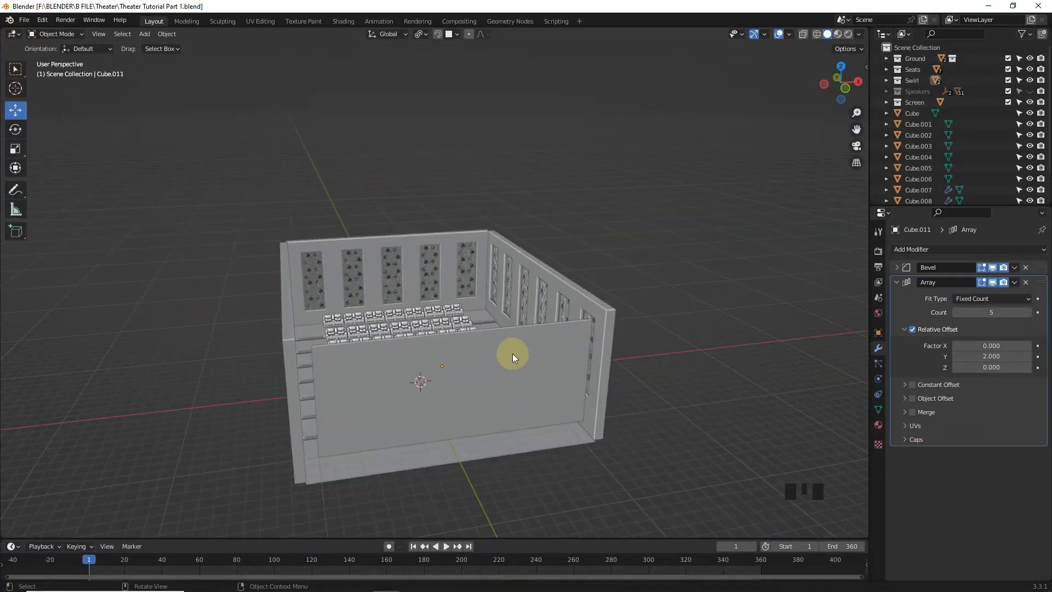
pyautogui.click(512, 354)
pyautogui.press('h')
# - Duplicate the side wall's lower face beneath the swirl recess nearest the screen and separate it into its own object
pyautogui.moveTo(587, 399); pyautogui.dragTo(641, 396, button='middle')
pyautogui.press('Tab')
pyautogui.click(670, 341)
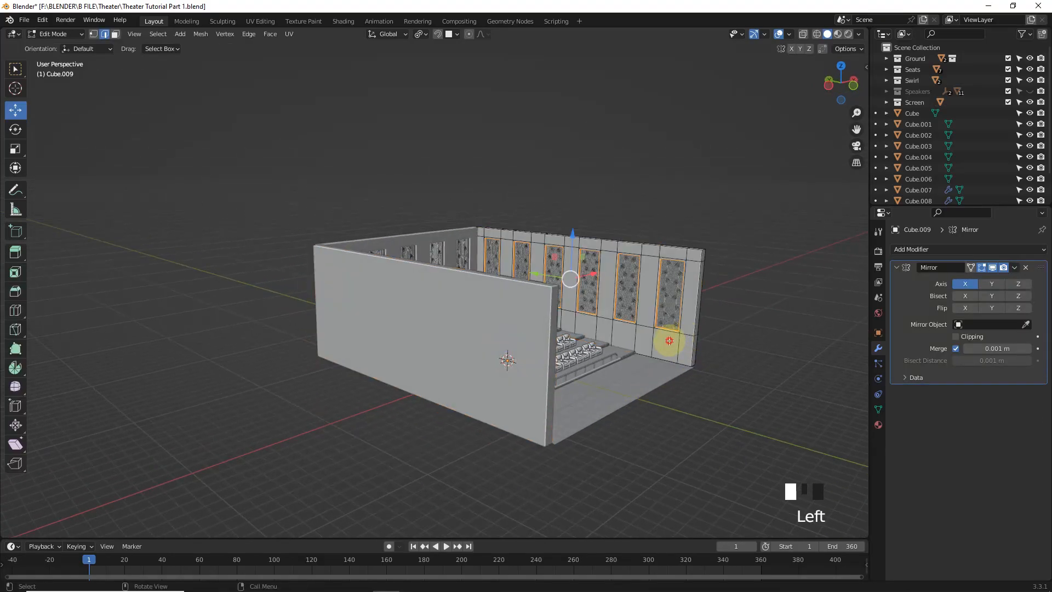
pyautogui.click(115, 34)
pyautogui.click(665, 313)
pyautogui.press('KP_Decimal')
pyautogui.moveTo(664, 336); pyautogui.dragTo(570, 352, button='middle')
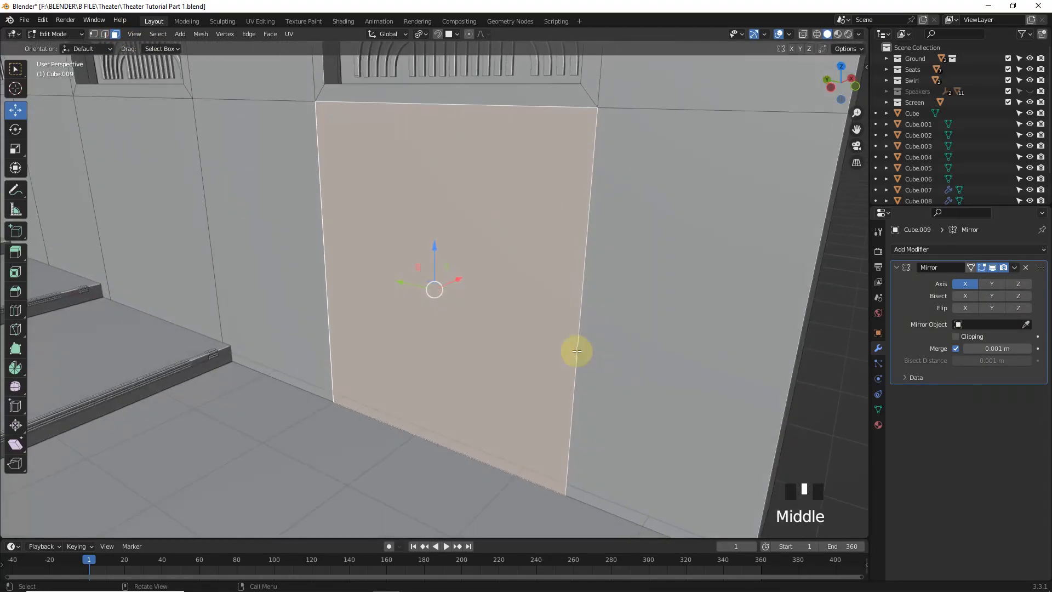
pyautogui.scroll(-2, 530, 318)
pyautogui.hotkey('shift', 'd')
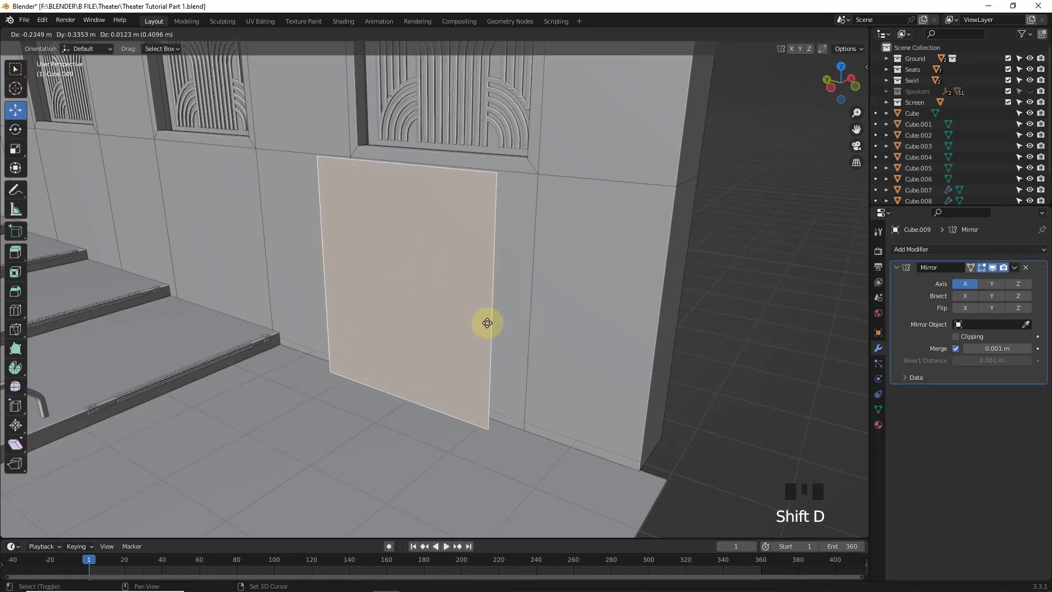
pyautogui.rightClick(419, 373)
pyautogui.press('p')
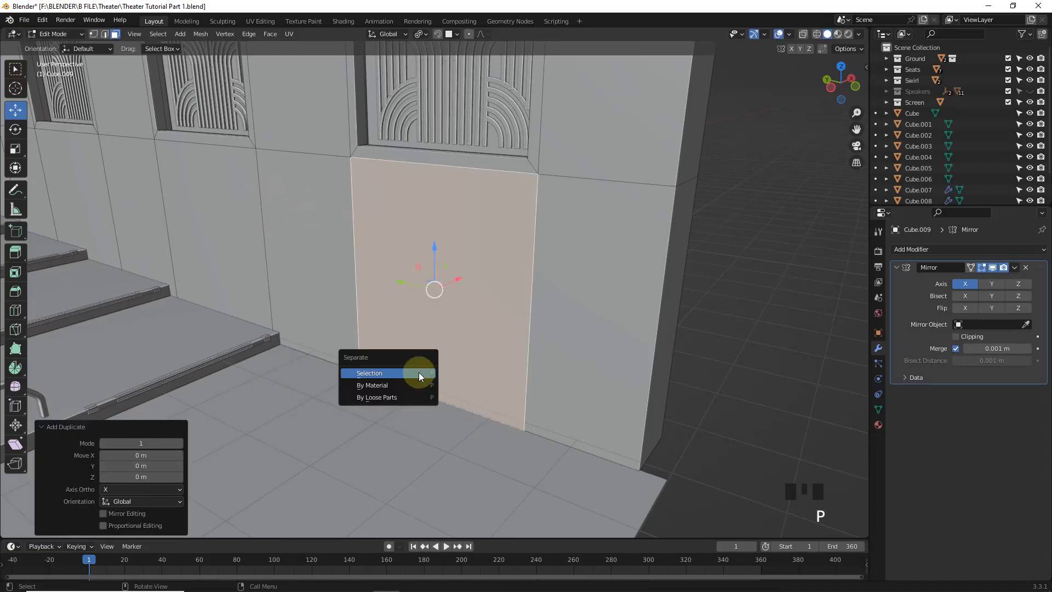
pyautogui.click(419, 373)
# - Cut a doorway through the side wall by bridging that lower face with the matching face on the wall's other side
pyautogui.press('Tab')
pyautogui.press('Tab')
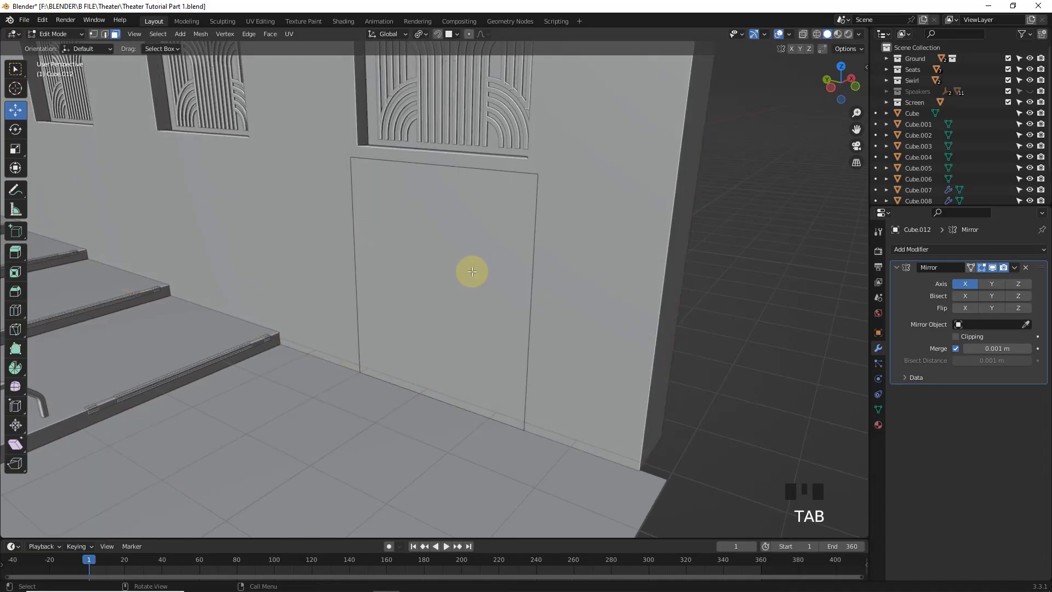
pyautogui.press('Tab')
pyautogui.click(583, 255)
pyautogui.press('Tab')
pyautogui.click(496, 272)
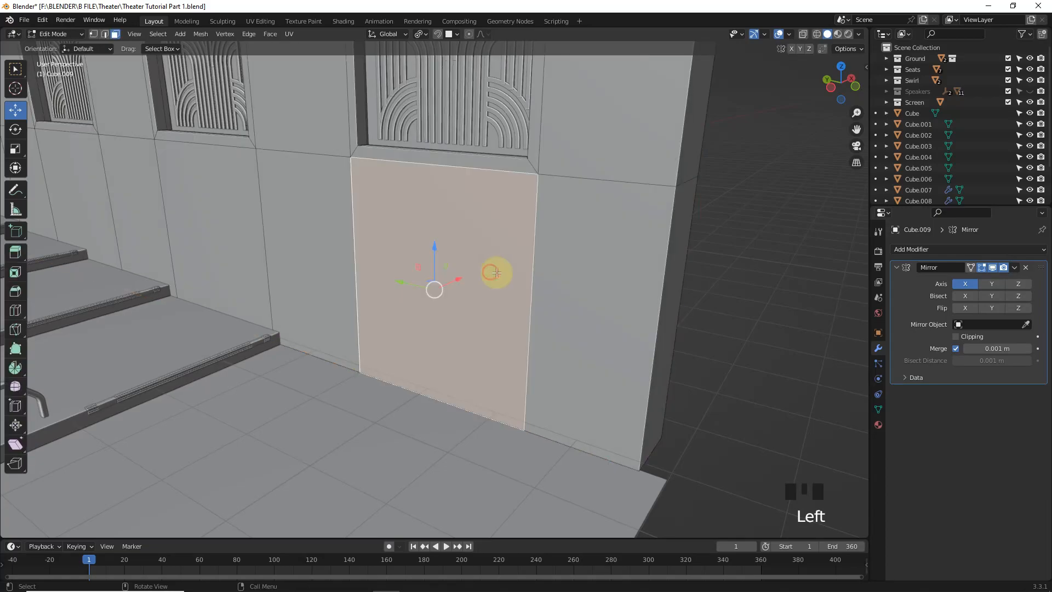
pyautogui.moveTo(495, 272); pyautogui.dragTo(384, 164, button='middle')
pyautogui.keyDown('shift'); pyautogui.click(356, 137); pyautogui.keyUp('shift')
pyautogui.click(249, 34)
pyautogui.click(249, 65)
pyautogui.moveTo(603, 241); pyautogui.dragTo(586, 219, button='middle')
# - Inset the separated doorway face by about 0.14 m and separate its inner face as the door panel
pyautogui.press('Tab')
pyautogui.click(553, 290)
pyautogui.moveTo(559, 291); pyautogui.dragTo(509, 308, button='middle')
pyautogui.press('Tab')
pyautogui.click(482, 310)
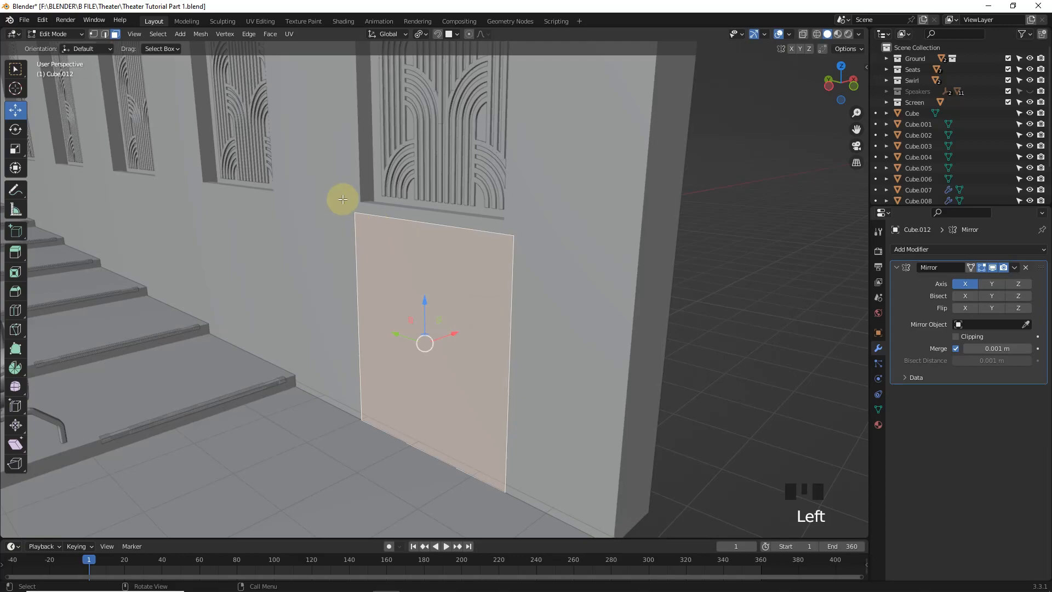
pyautogui.moveTo(340, 200); pyautogui.dragTo(634, 301, button='middle')
pyautogui.press('i')
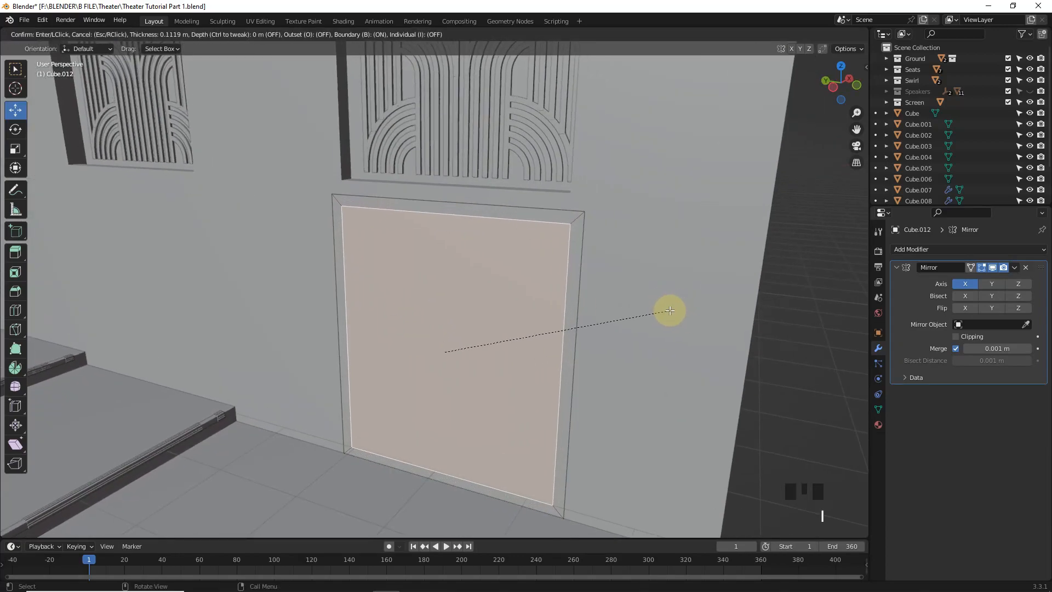
pyautogui.click(666, 311)
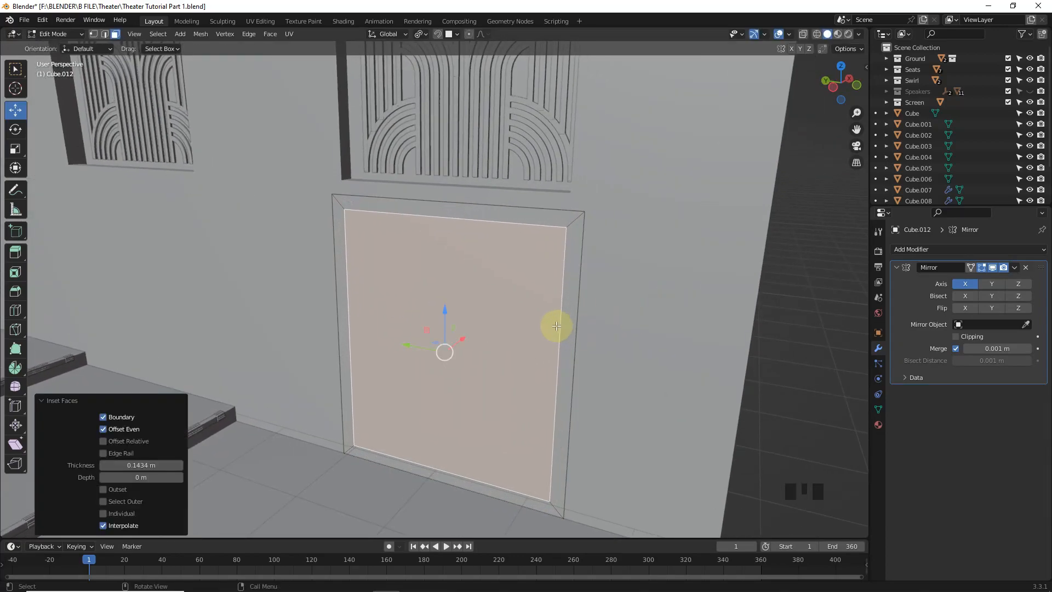
pyautogui.click(503, 310)
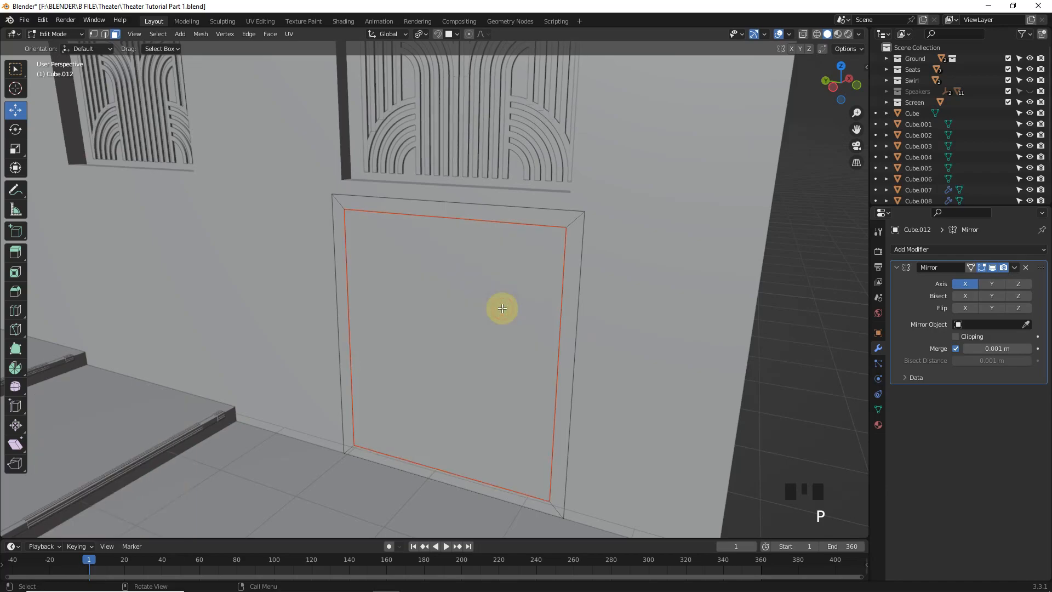
pyautogui.press('Tab')
# - Delete the bottom strip face of the door frame
pyautogui.click(574, 225)
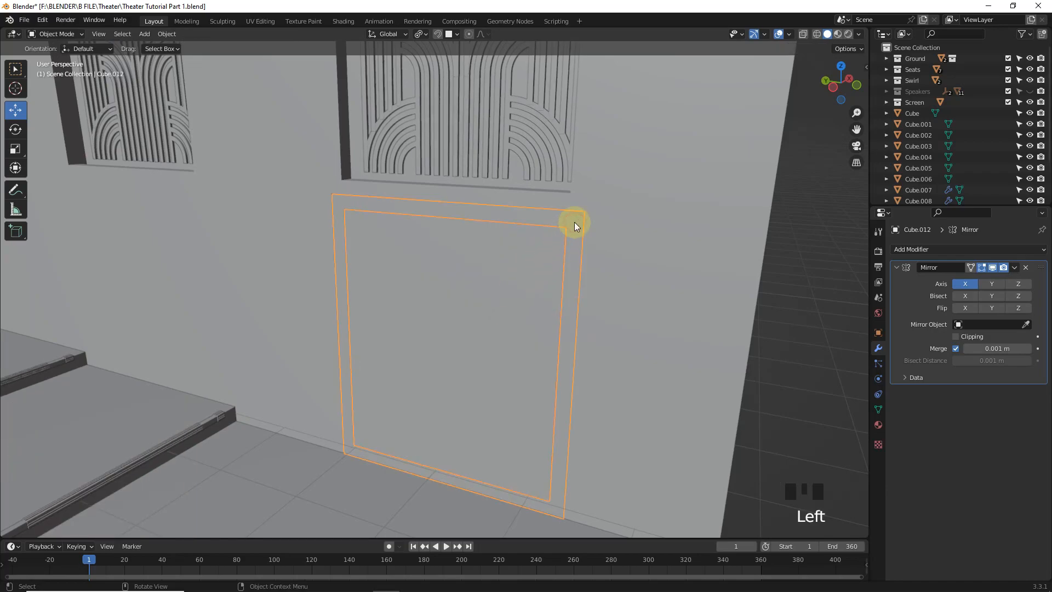
pyautogui.press('Tab')
pyautogui.click(463, 472)
pyautogui.press('Delete')
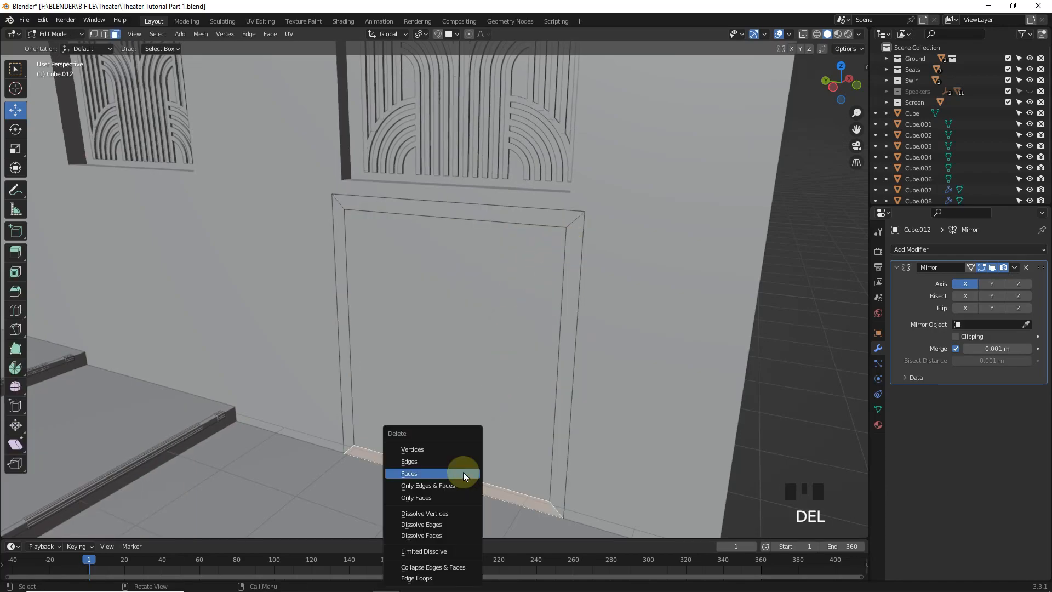
pyautogui.click(462, 472)
# - Flatten the frame's bottom edges by scaling them to 0 on Z and lower them about 0.07 m to the floor
pyautogui.keyDown('shift'); pyautogui.moveTo(463, 471); pyautogui.dragTo(671, 321, button='middle'); pyautogui.keyUp('shift')
pyautogui.press('s')
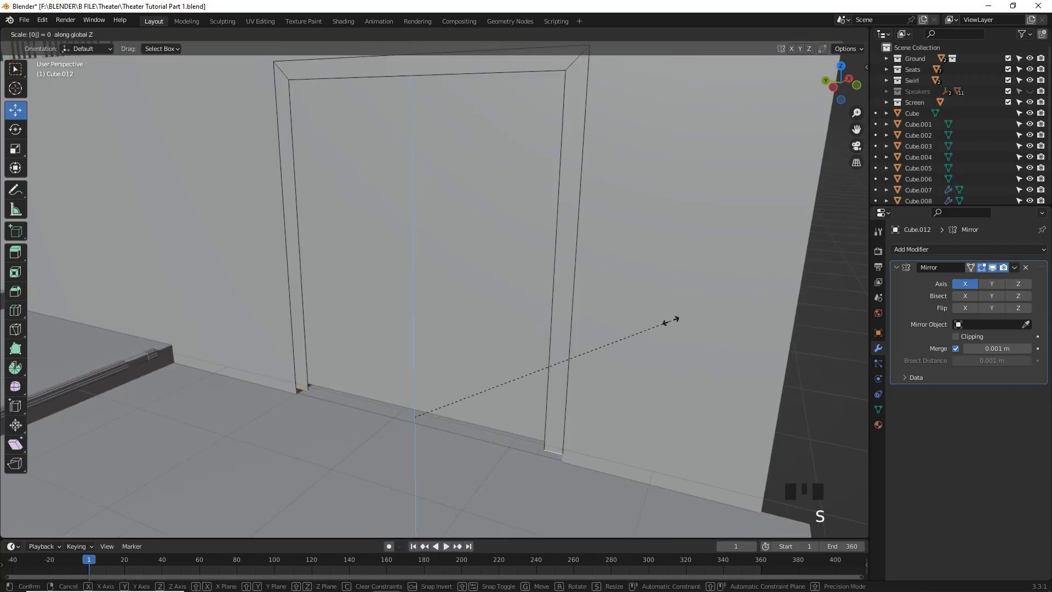
pyautogui.press('Return')
pyautogui.scroll(2, 573, 387)
pyautogui.keyDown('shift'); pyautogui.moveTo(573, 387); pyautogui.dragTo(421, 337, button='middle'); pyautogui.keyUp('shift')
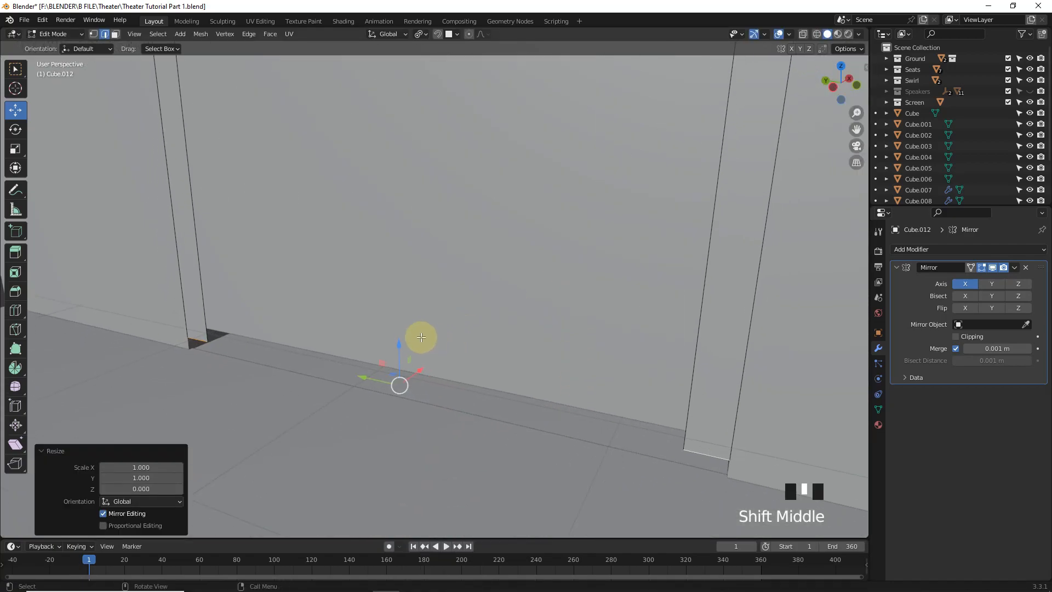
pyautogui.moveTo(394, 347); pyautogui.dragTo(401, 362)
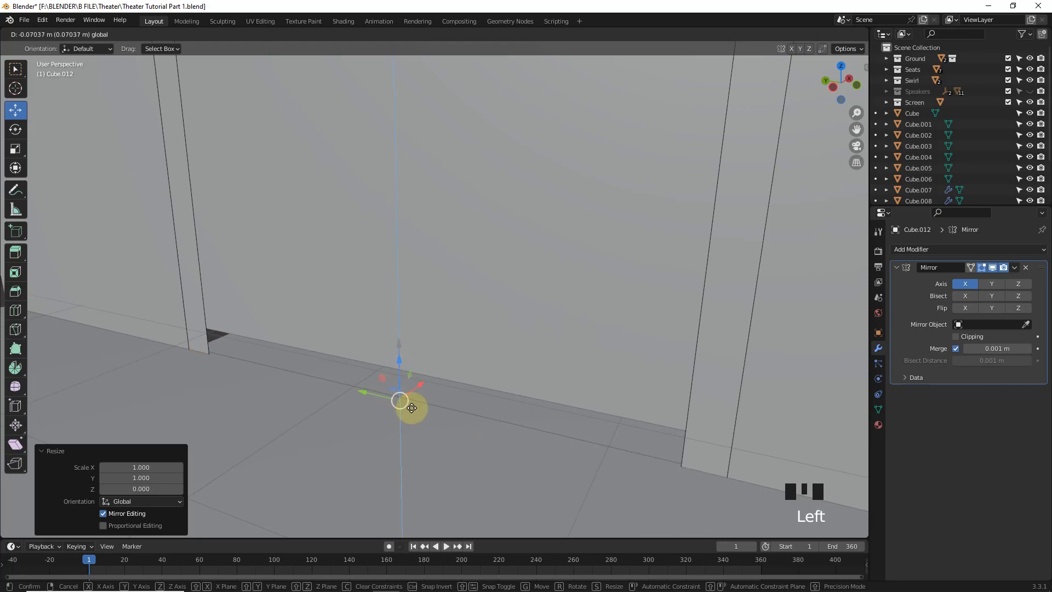
# - Finish lowering the frame's bottom edges to the floor and lower the door panel's bottom edge to match
pyautogui.moveTo(412, 408); pyautogui.dragTo(411, 406)
pyautogui.press('Tab')
pyautogui.click(456, 309)
pyautogui.press('Tab')
pyautogui.click(422, 369)
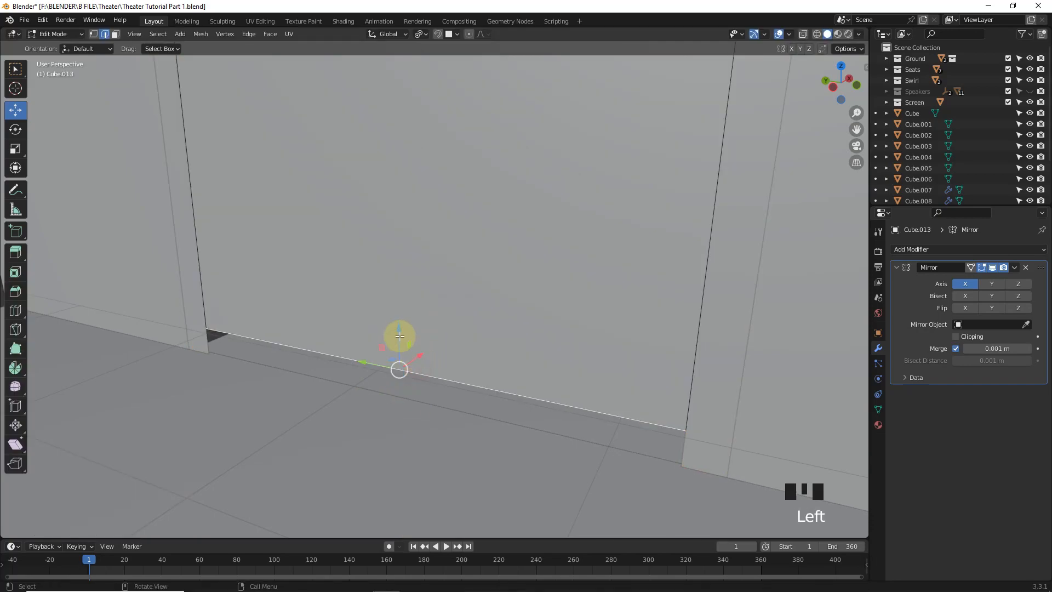
pyautogui.moveTo(399, 336); pyautogui.dragTo(433, 480)
pyautogui.scroll(-2, 490, 141)
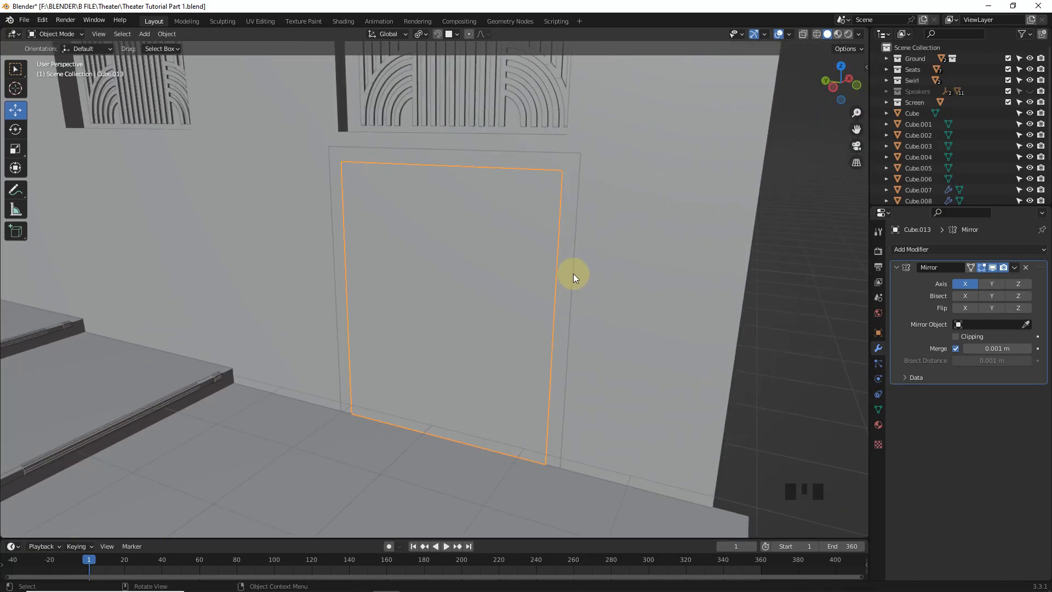
# - Split the door panel into two leaves by adding a centred vertical loop cut, beveling it into a narrow strip and deleting that strip
pyautogui.click(481, 281)
pyautogui.press('Tab')
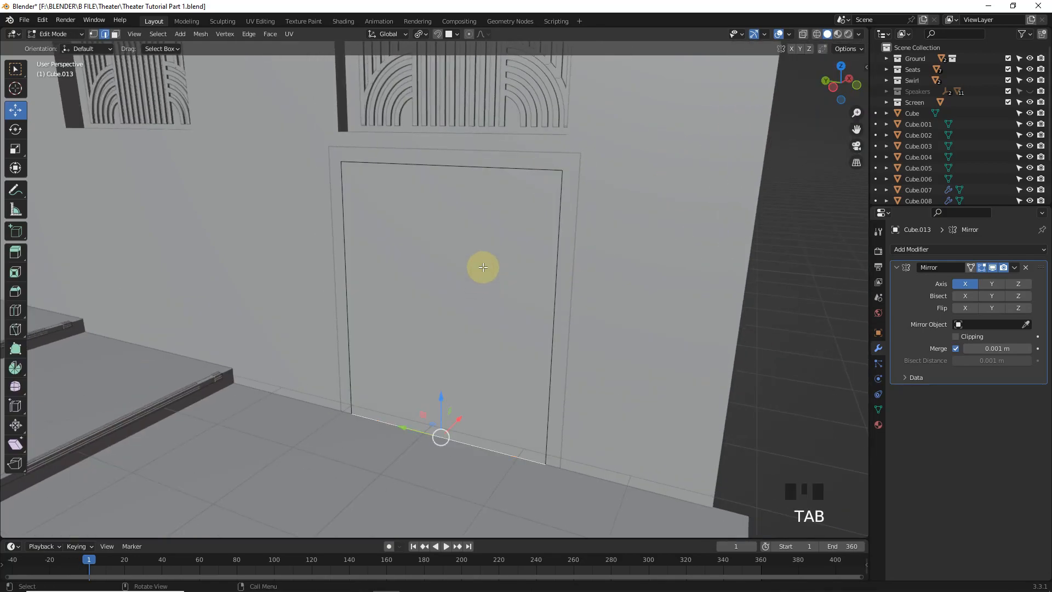
pyautogui.click(470, 148)
pyautogui.rightClick(481, 163)
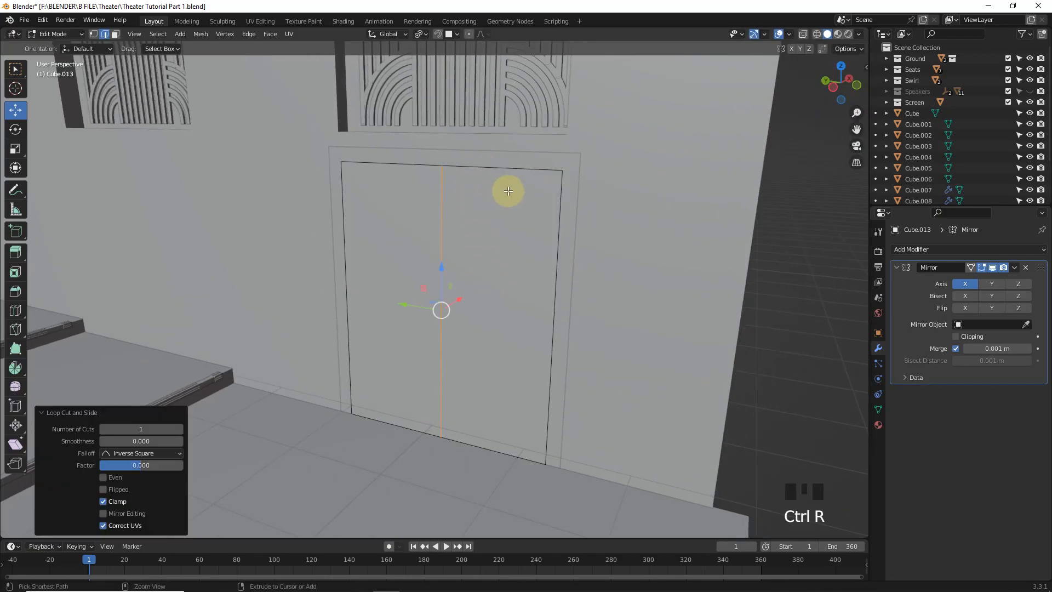
pyautogui.hotkey('ctrl', 'b')
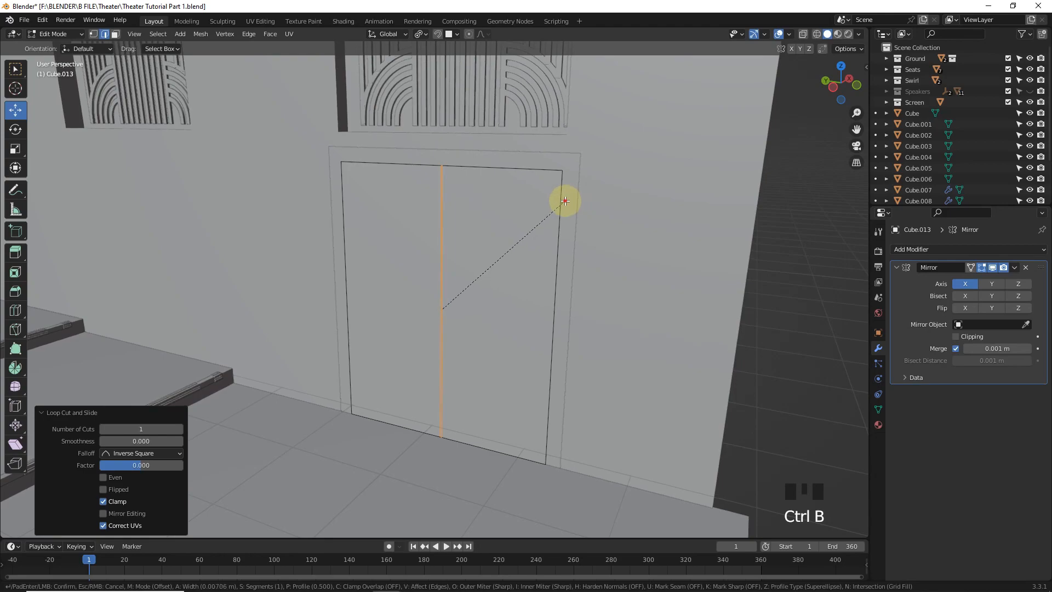
pyautogui.click(565, 201)
pyautogui.press('Delete')
pyautogui.click(565, 203)
pyautogui.press('Tab')
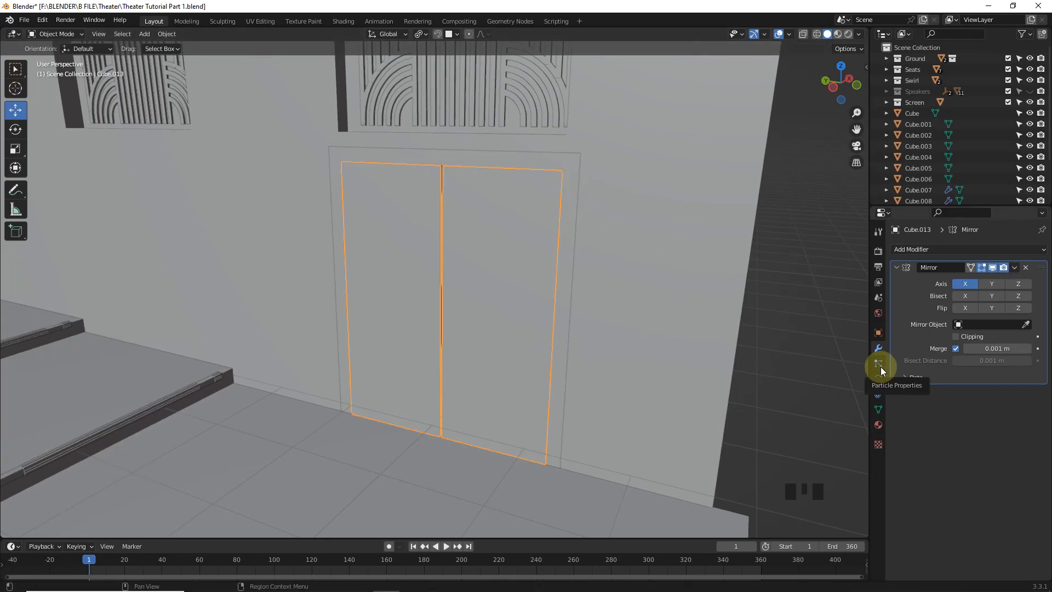
# - Add a Solidify modifier to the two door leaves and adjust its thickness
pyautogui.click(930, 250)
pyautogui.click(850, 443)
pyautogui.moveTo(717, 380); pyautogui.dragTo(1001, 415, button='middle')
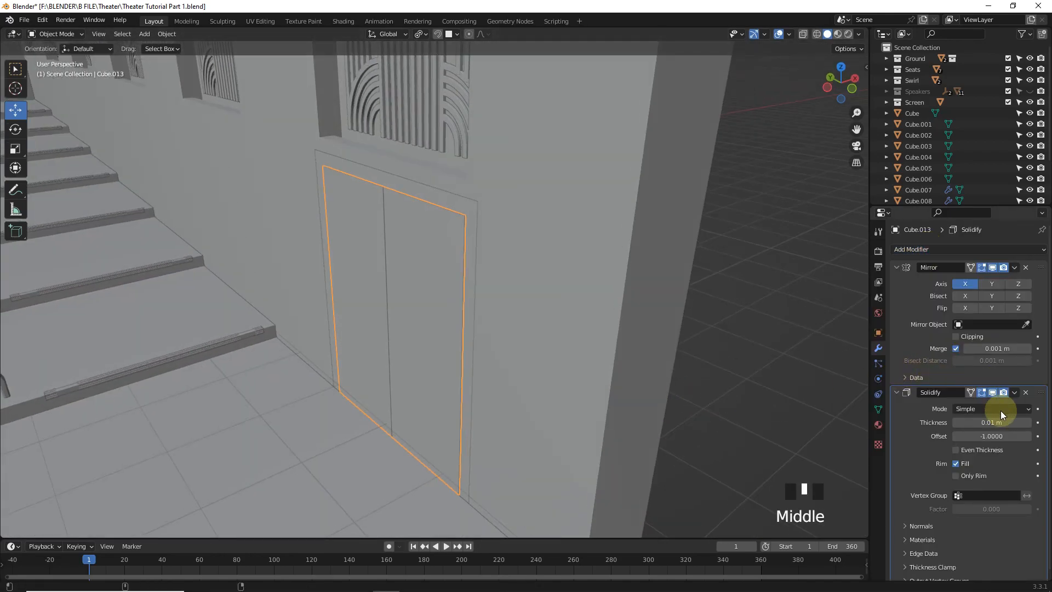
pyautogui.keyDown('shift'); pyautogui.moveTo(992, 422); pyautogui.dragTo(978, 422); pyautogui.keyUp('shift')
# - Add a Solidify modifier to the door frame with a thickness of -0.103 m
pyautogui.click(469, 207)
pyautogui.click(926, 250)
pyautogui.click(855, 423)
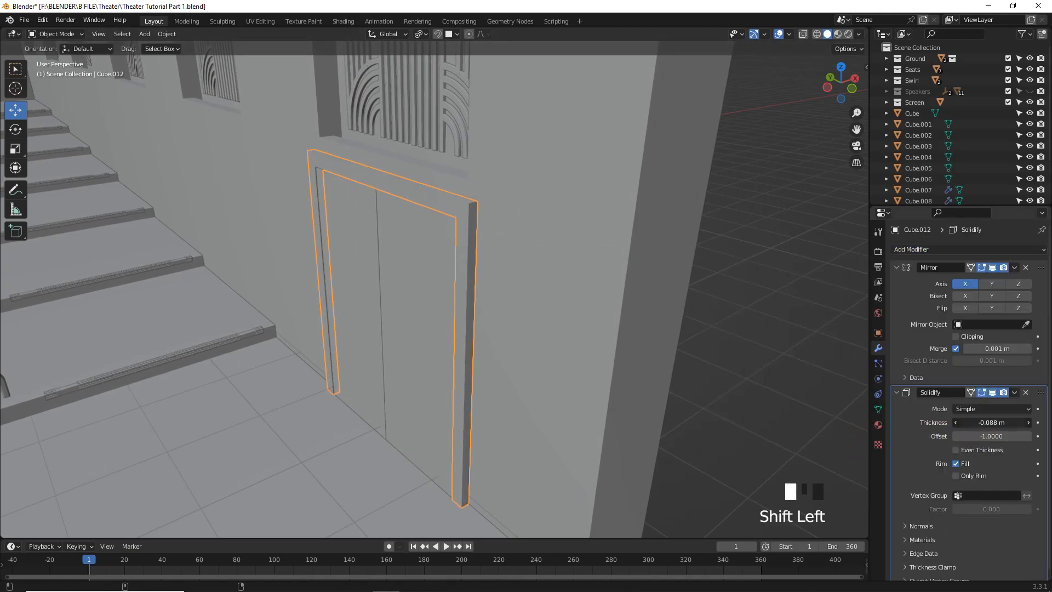
pyautogui.click(781, 295)
# - Snap the 3D cursor to the middle of the door frame's top edge
pyautogui.click(449, 209)
pyautogui.press('Tab')
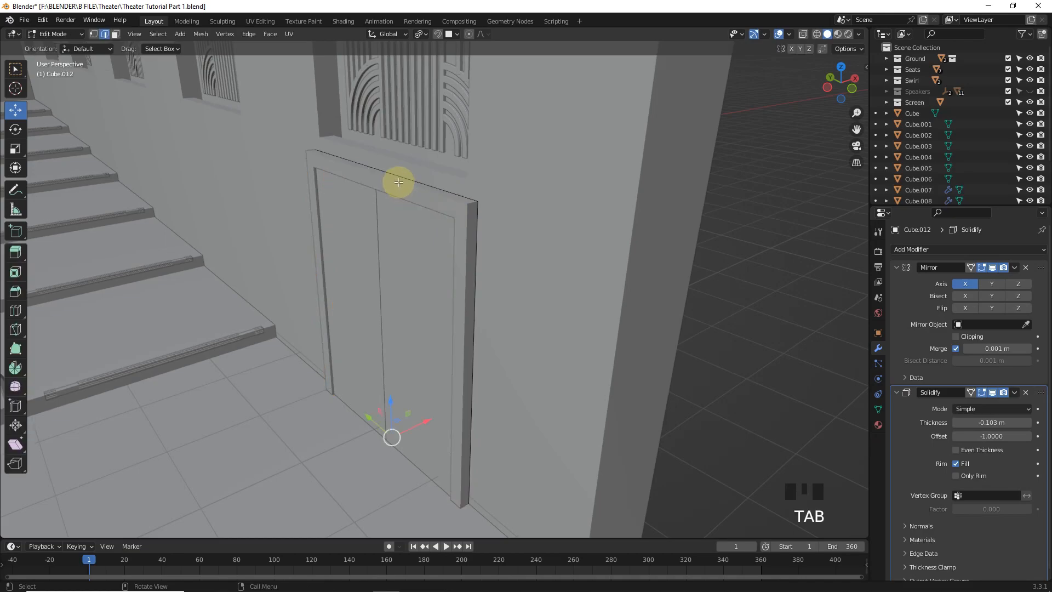
pyautogui.hotkey('shift', 's')
pyautogui.click(395, 244)
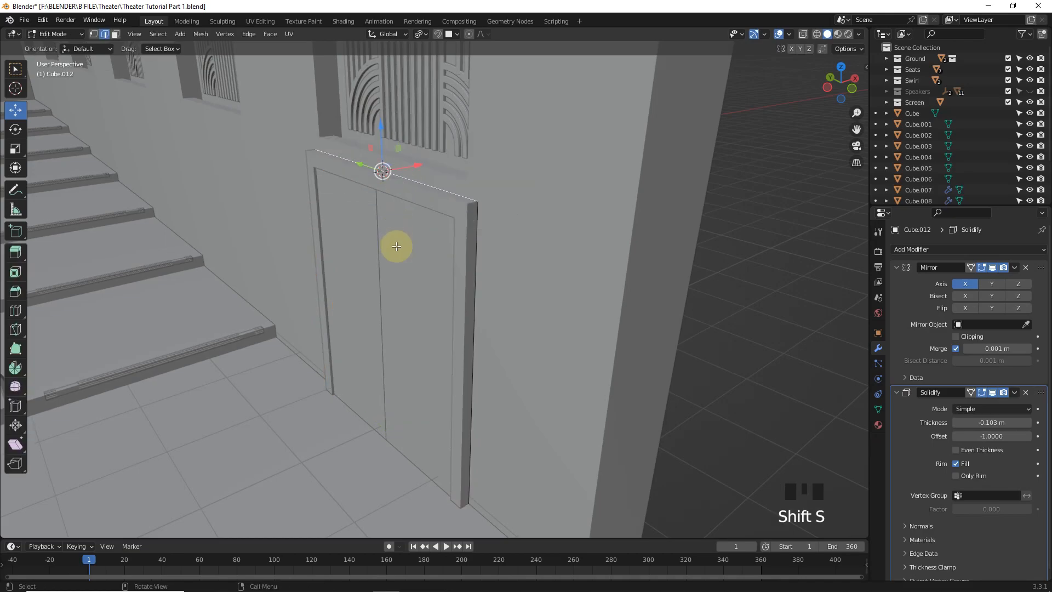
# - Add a text object at the 3D cursor and change its content to EXIT
pyautogui.press('Tab')
pyautogui.hotkey('shift', 'a')
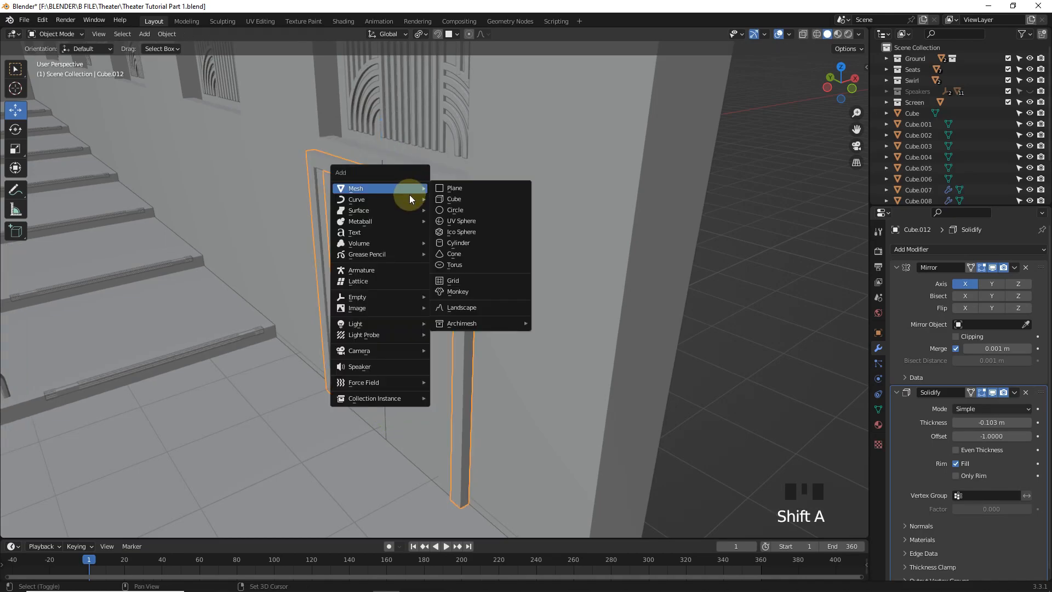
pyautogui.click(403, 234)
pyautogui.press('Tab')
pyautogui.press('BackSpace')
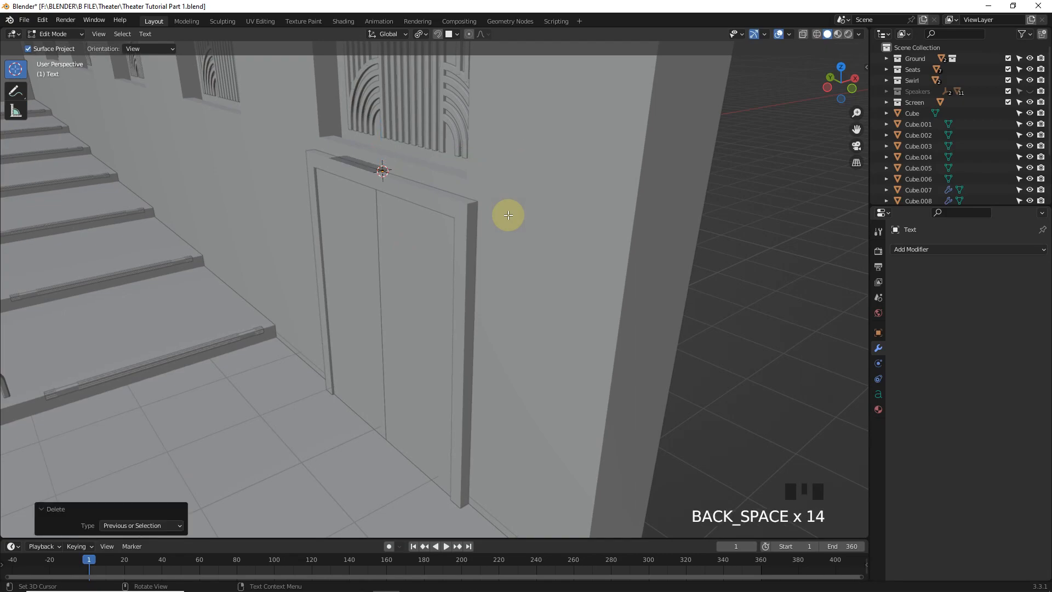
pyautogui.write('EXIT')
pyautogui.press('Tab')
# - Stand the EXIT text parallel to the side wall by rotating it -90° about Z and -90° about Y
pyautogui.moveTo(509, 215); pyautogui.dragTo(524, 253, button='middle')
pyautogui.press('r')
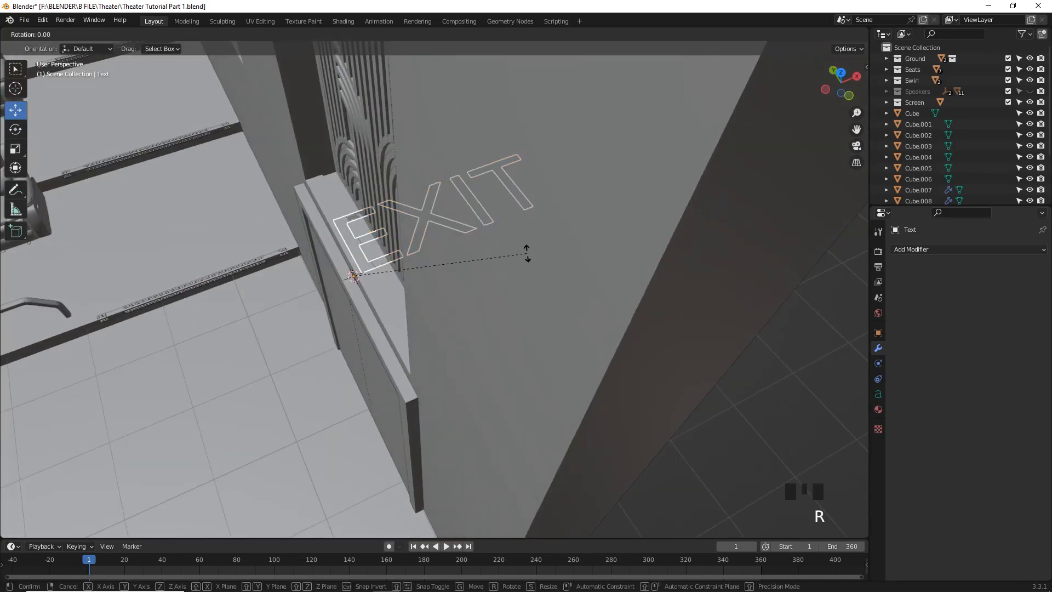
pyautogui.press('z')
pyautogui.press('9')
pyautogui.press('0')
pyautogui.press('-')
pyautogui.press('Return')
pyautogui.moveTo(511, 432); pyautogui.dragTo(590, 340, button='middle')
pyautogui.press('r')
pyautogui.press('y')
pyautogui.press('9')
pyautogui.press('0')
pyautogui.press('-')
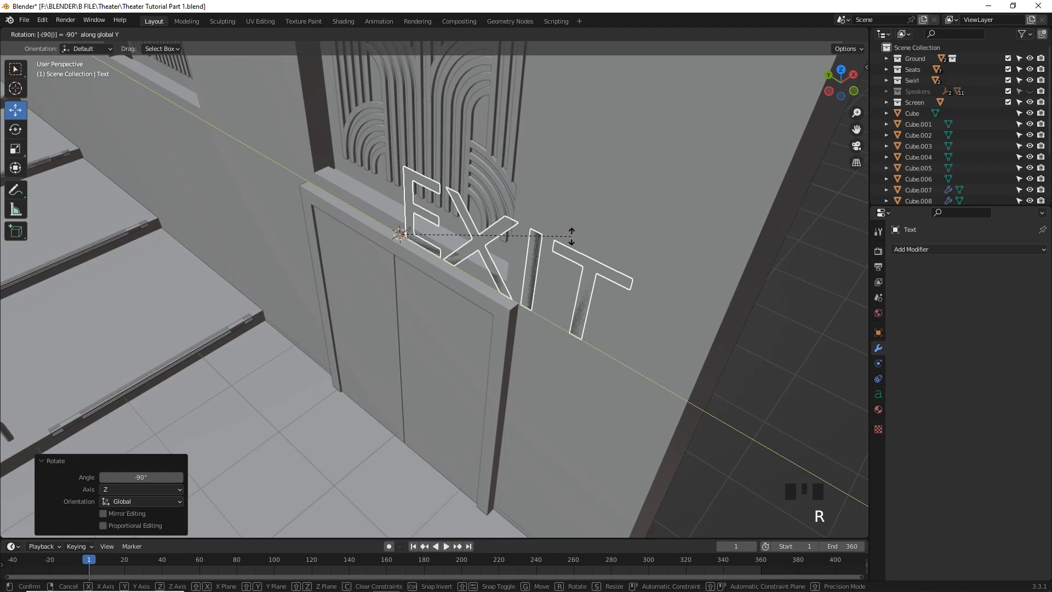
pyautogui.press('Return')
# - Scale the EXIT text down in the left view and position it within the door frame's top strip above the gap between the leaves
pyautogui.press('KP_1')
pyautogui.press('KP_3')
pyautogui.press('ctrl+KP_3')
pyautogui.keyDown('shift'); pyautogui.moveTo(677, 171); pyautogui.dragTo(592, 292, button='middle'); pyautogui.keyUp('shift')
pyautogui.scroll(4, 593, 292)
pyautogui.press('g')
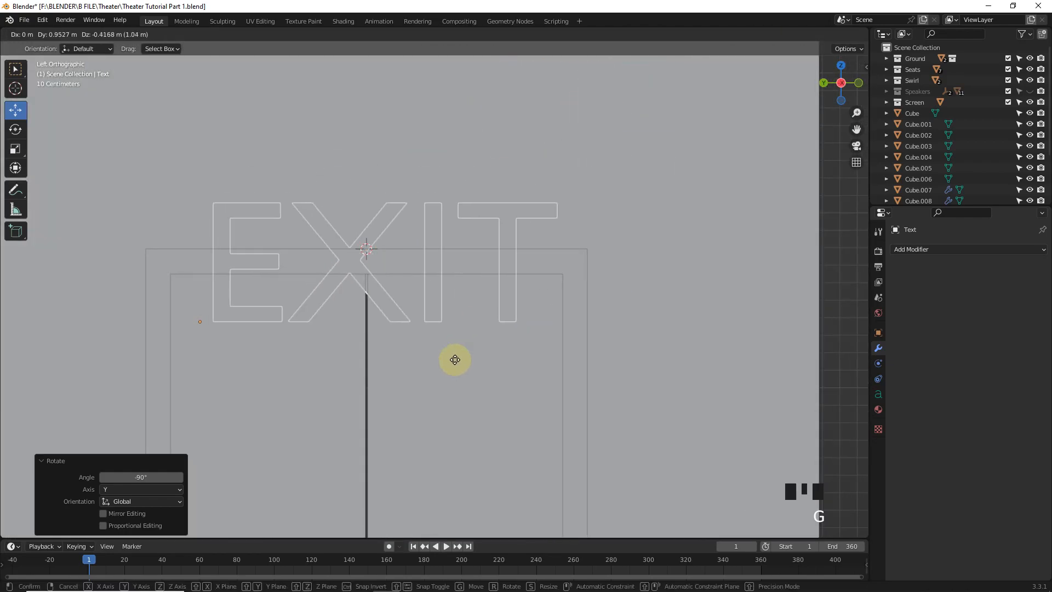
pyautogui.click(460, 342)
pyautogui.press('s')
pyautogui.click(277, 312)
pyautogui.press('g')
pyautogui.click(424, 284)
pyautogui.press('s')
pyautogui.click(430, 299)
pyautogui.press('g')
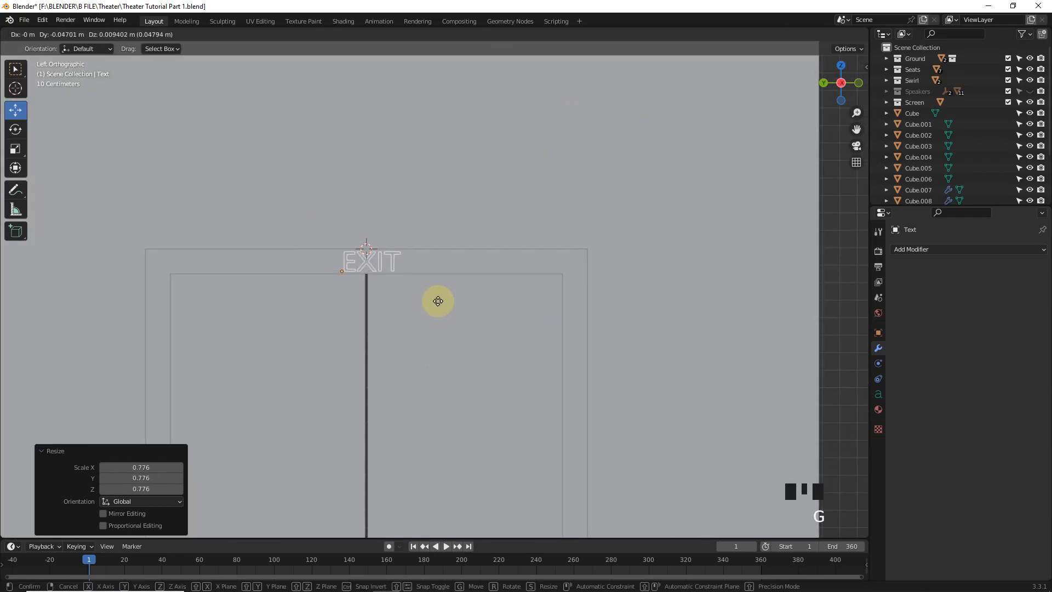
pyautogui.click(437, 301)
pyautogui.press('g')
pyautogui.click(434, 304)
# - Move the EXIT text about -0.126 m along X so it sits in front of the door frame
pyautogui.moveTo(434, 303); pyautogui.dragTo(352, 356, button='middle')
pyautogui.scroll(4, 352, 356)
pyautogui.moveTo(320, 285); pyautogui.dragTo(285, 308)
pyautogui.moveTo(676, 389); pyautogui.dragTo(705, 364, button='middle')
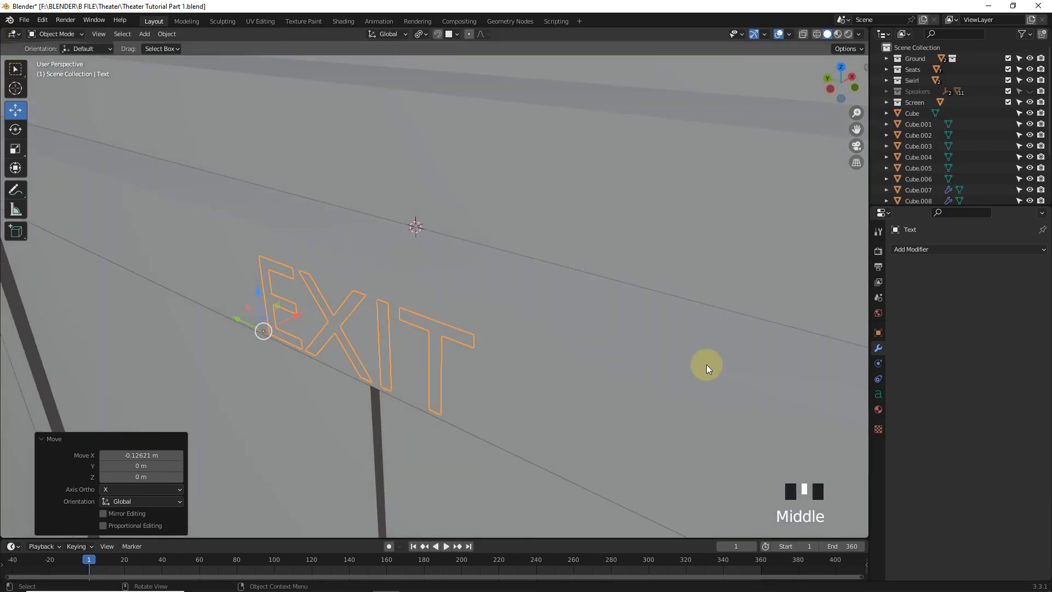
# - Extrude the EXIT text by 0.07 m and set its character spacing to 2.300
pyautogui.click(878, 394)
pyautogui.moveTo(978, 390); pyautogui.dragTo(1003, 390)
pyautogui.scroll(-3, 995, 514)
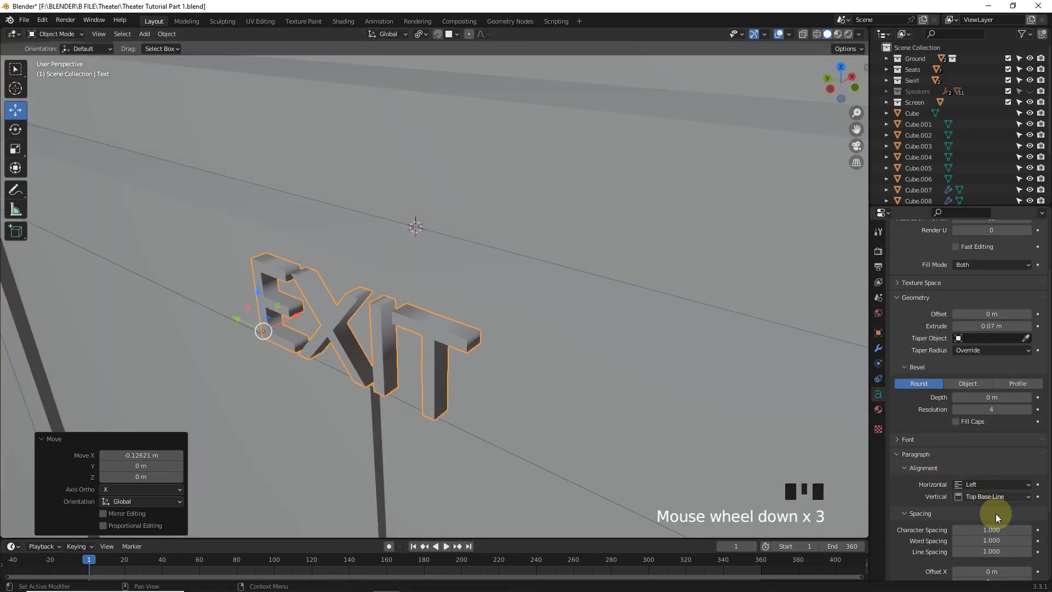
pyautogui.moveTo(985, 530); pyautogui.dragTo(1038, 530)
pyautogui.scroll(-3, 486, 384)
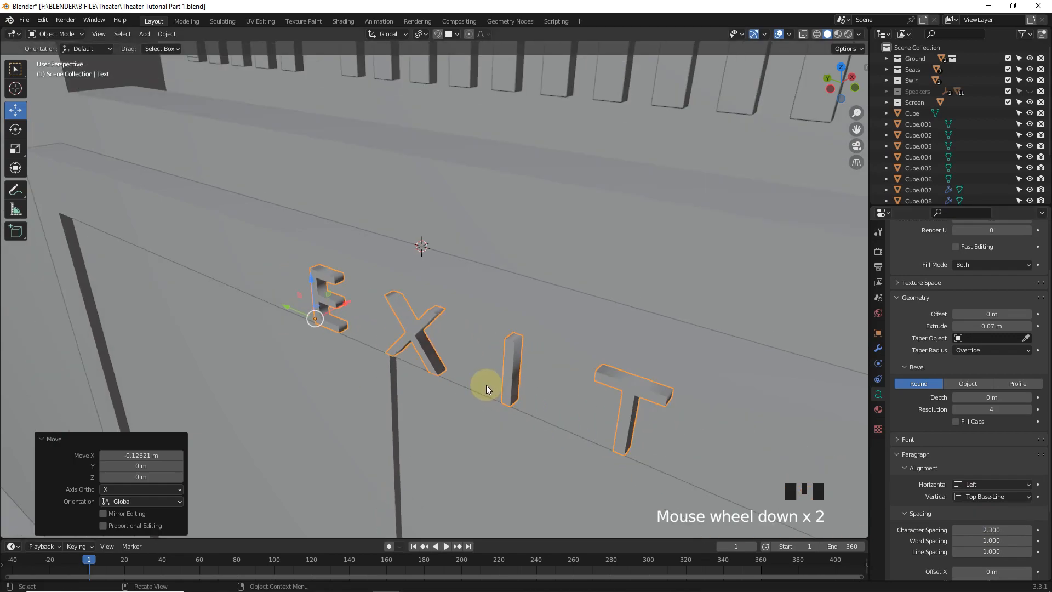
# - Set the EXIT text's origin to its geometry and recentre the text over the door in the left view
pyautogui.click(167, 34)
pyautogui.moveTo(204, 58)
pyautogui.click(290, 69)
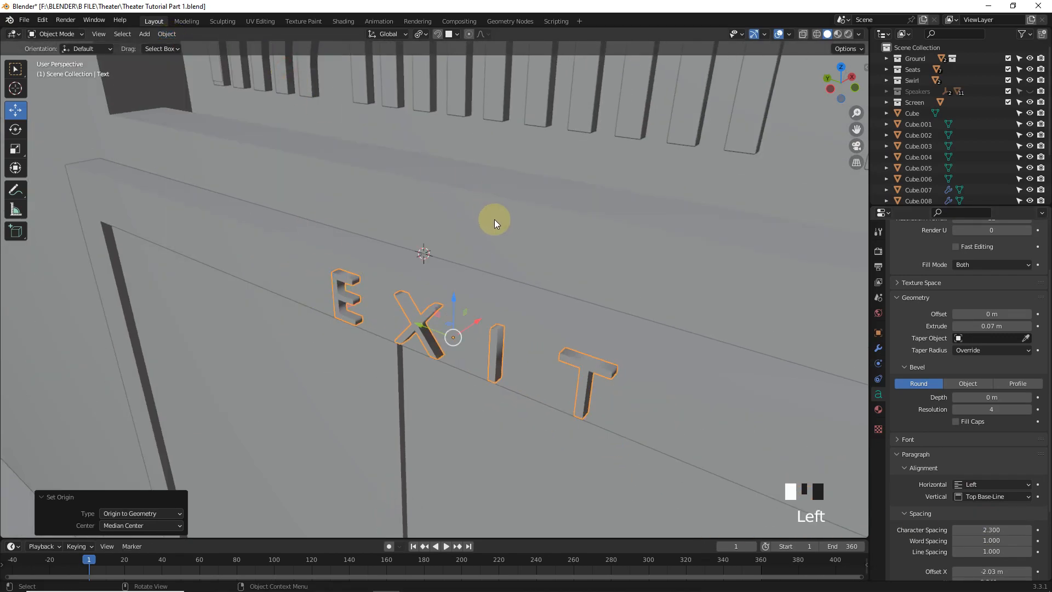
pyautogui.press('ctrl+KP_3')
pyautogui.moveTo(484, 286); pyautogui.dragTo(387, 321)
# - Push the EXIT text about 0.026 m along X into the front of the door frame
pyautogui.moveTo(475, 301); pyautogui.dragTo(404, 340, button='middle')
pyautogui.moveTo(401, 296); pyautogui.dragTo(416, 290)
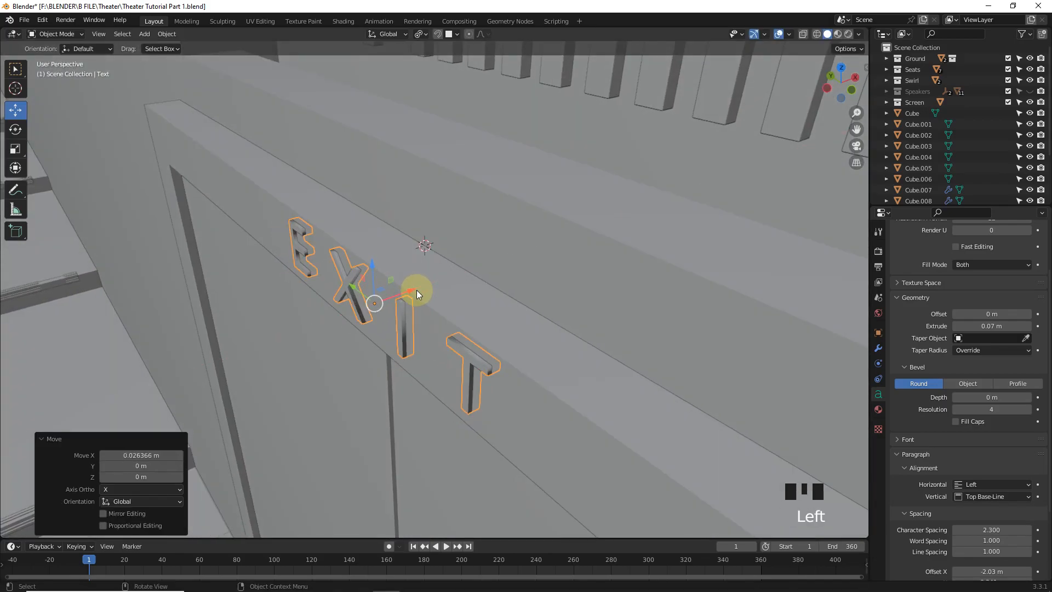
pyautogui.scroll(-10, 417, 291)
pyautogui.keyDown('shift'); pyautogui.moveTo(518, 301); pyautogui.dragTo(672, 199, button='middle'); pyautogui.keyUp('shift')
pyautogui.click(654, 212)
pyautogui.click(653, 213)
pyautogui.click(653, 213)
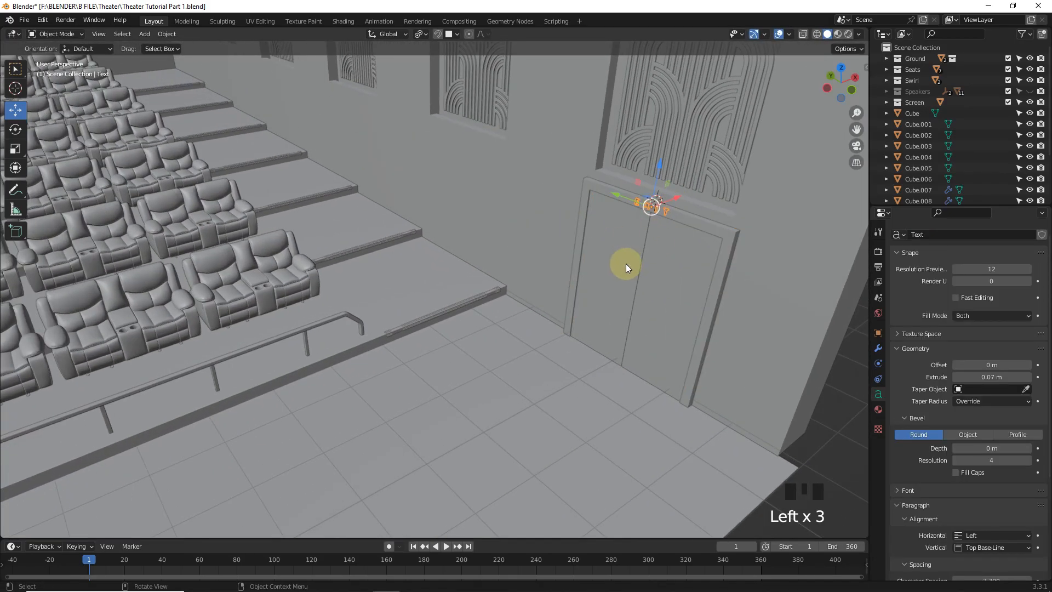
# - Duplicate the EXIT text along X to the door on the opposite side wall
pyautogui.keyDown('shift'); pyautogui.moveTo(626, 265); pyautogui.dragTo(556, 305, button='middle'); pyautogui.keyUp('shift')
pyautogui.scroll(-5, 625, 298)
pyautogui.hotkey('shift', 'd')
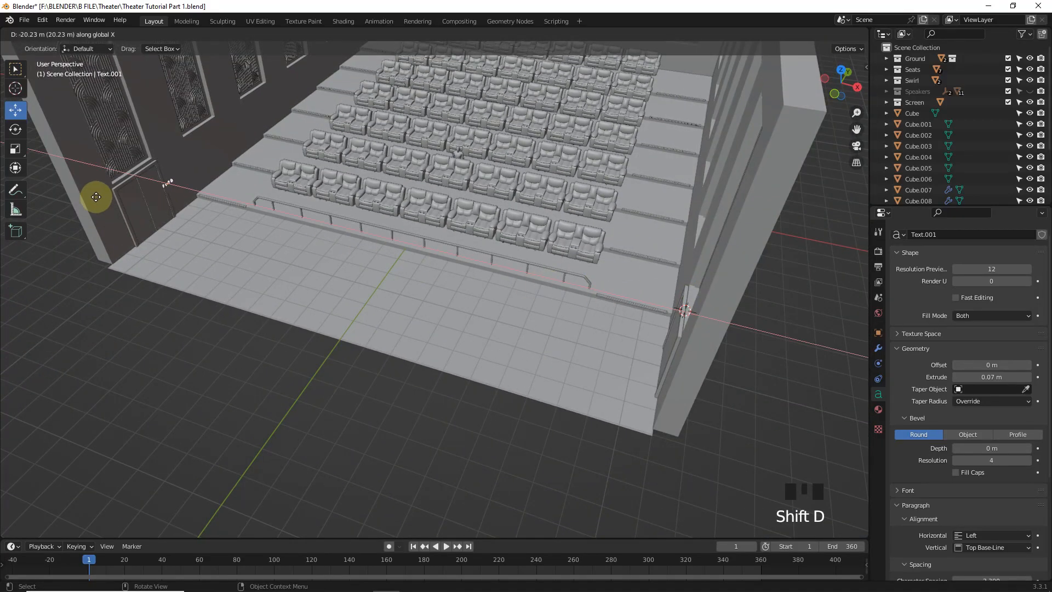
pyautogui.click(77, 196)
# - Move the copied EXIT text about 0.1 m along X, rotate it 180° about Z, and seat it on its frame by moving about -0.017 m
pyautogui.press('KP_Decimal')
pyautogui.moveTo(482, 254); pyautogui.dragTo(501, 293, button='middle')
pyautogui.moveTo(500, 296); pyautogui.dragTo(548, 312)
pyautogui.write('rz4180')
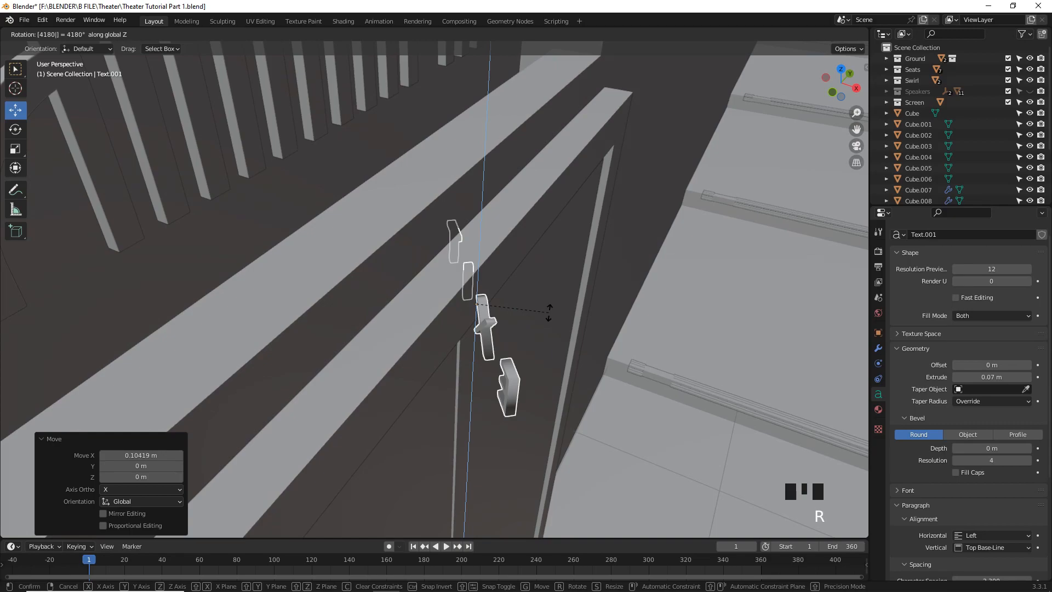
pyautogui.press('BackSpace')
pyautogui.press('BackSpace')
pyautogui.press('BackSpace')
pyautogui.press('BackSpace')
pyautogui.write('180')
pyautogui.press('Return')
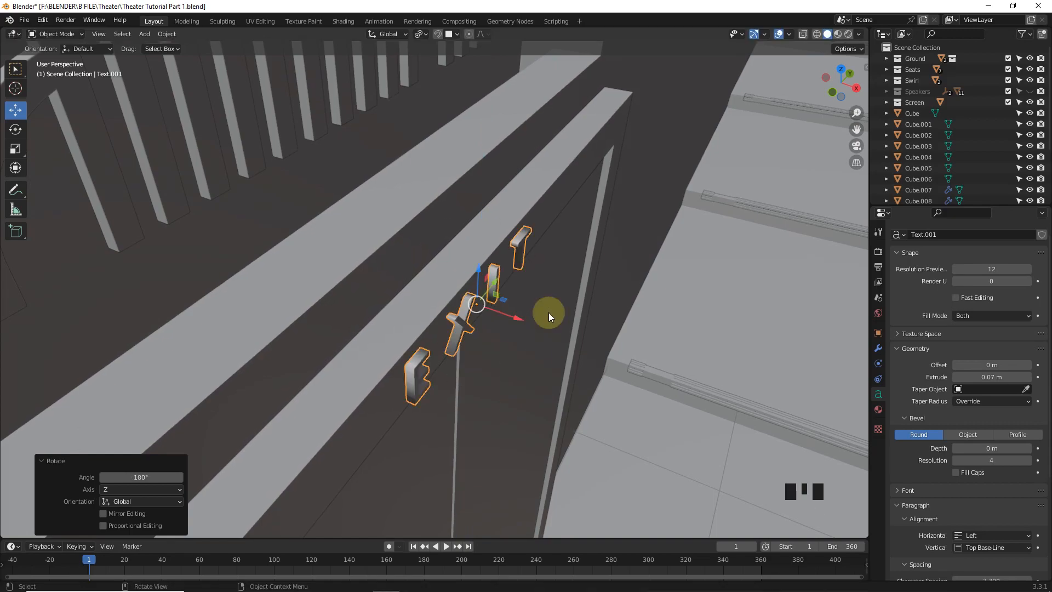
pyautogui.moveTo(517, 317); pyautogui.dragTo(505, 314)
pyautogui.scroll(-9, 703, 364)
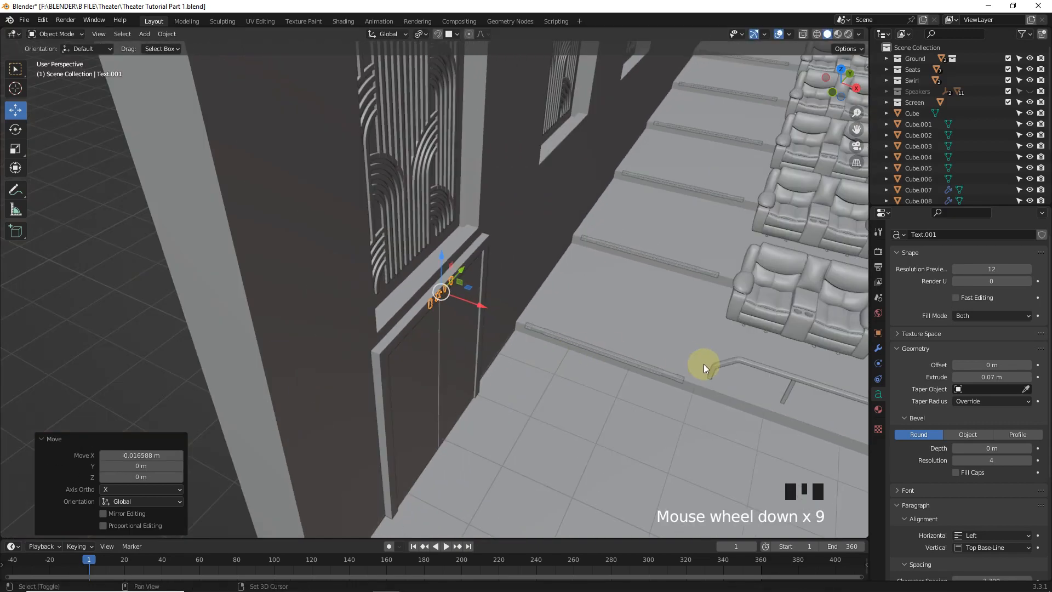
pyautogui.scroll(-5, 597, 343)
pyautogui.moveTo(596, 343); pyautogui.dragTo(681, 413, button='middle')
pyautogui.click(670, 365)
pyautogui.keyDown('shift'); pyautogui.moveTo(670, 365); pyautogui.dragTo(565, 334, button='middle'); pyautogui.keyUp('shift')
pyautogui.hotkey('ctrl', 'z')
pyautogui.hotkey('ctrl', 'z')
pyautogui.hotkey('ctrl', 'z')
# - Enable Cavity in the viewport shading options and view the whole theater from the front
pyautogui.click(374, 370)
pyautogui.moveTo(374, 370); pyautogui.dragTo(813, 46, button='middle')
pyautogui.click(858, 34)
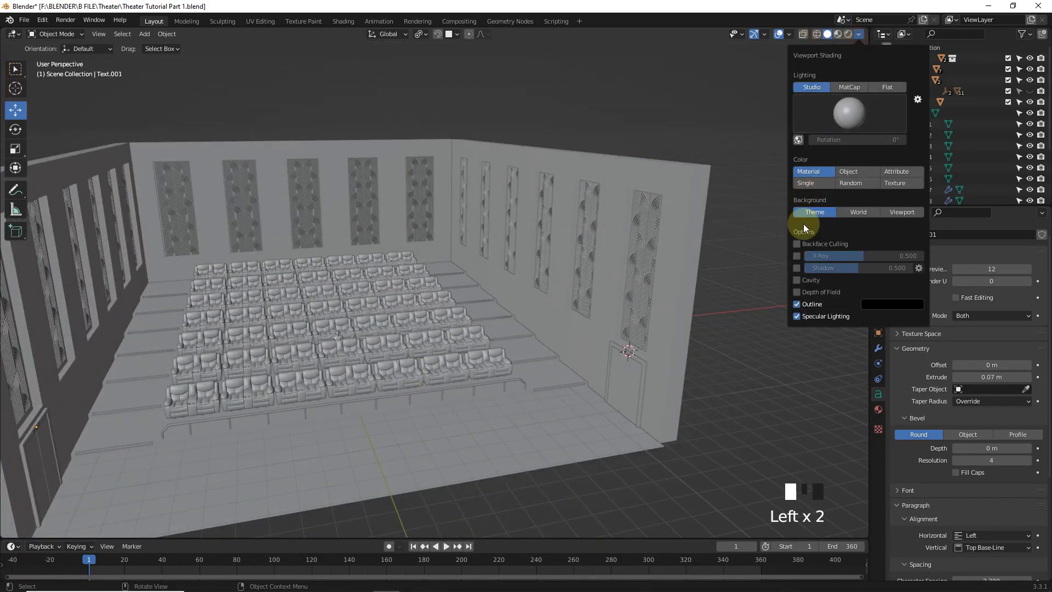
pyautogui.click(797, 280)
pyautogui.moveTo(597, 419); pyautogui.dragTo(484, 397, button='middle')
pyautogui.keyDown('shift'); pyautogui.moveTo(484, 397); pyautogui.dragTo(505, 381, button='middle'); pyautogui.keyUp('shift')
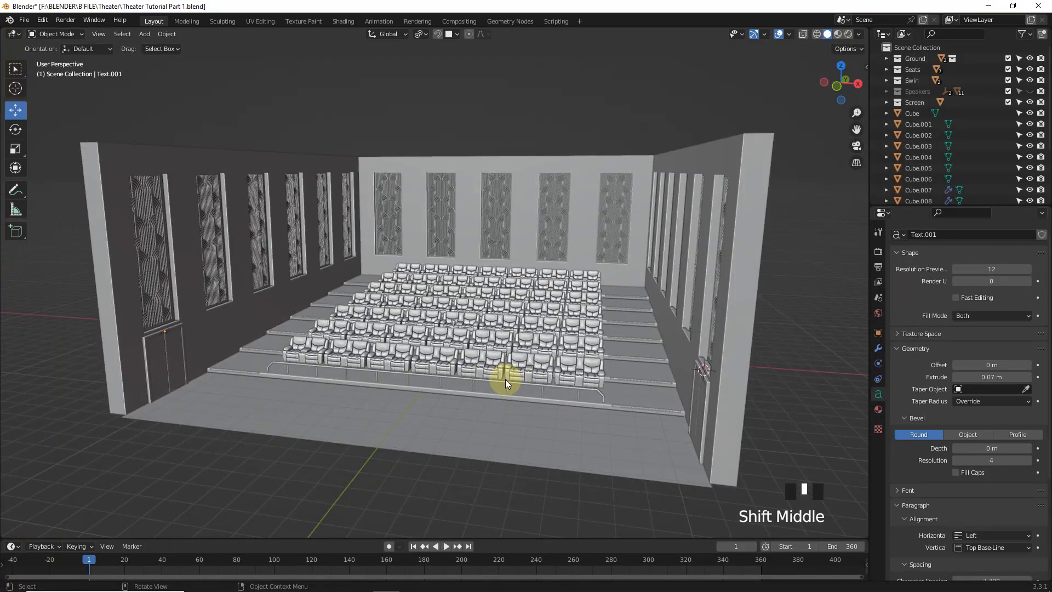